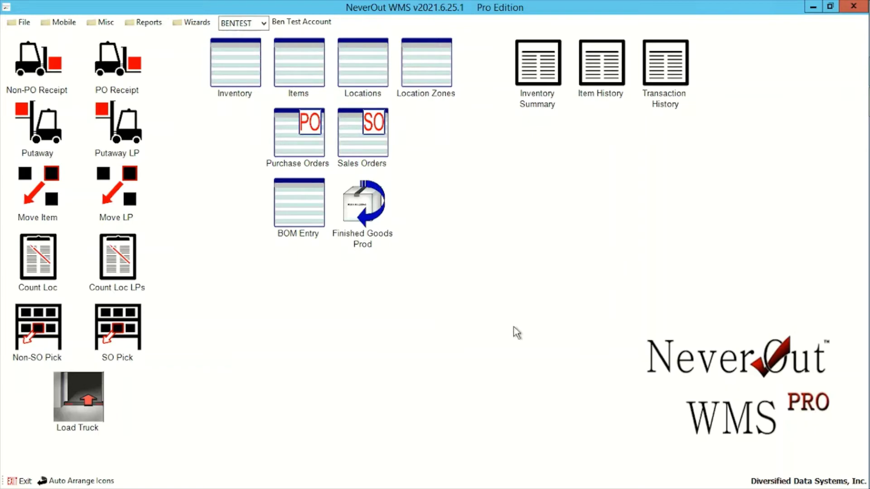
pyautogui.click(62, 22)
pyautogui.click(278, 351)
pyautogui.click(17, 24)
pyautogui.moveTo(36, 38)
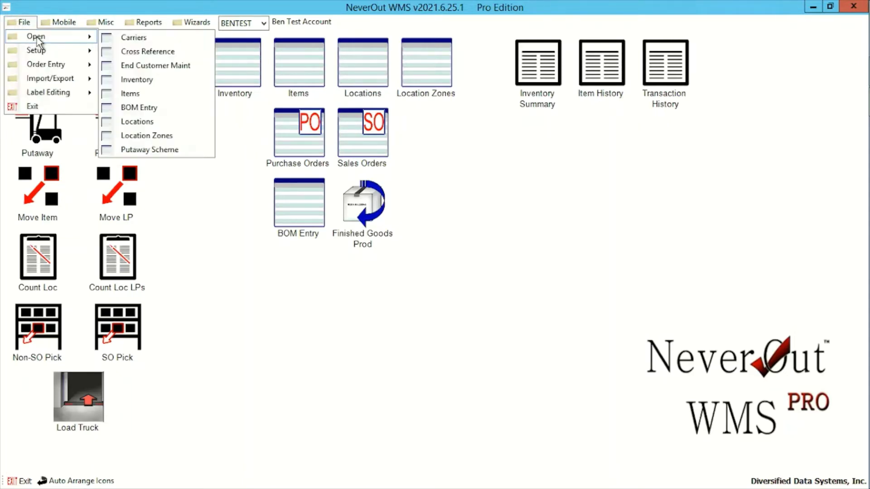
pyautogui.click(258, 320)
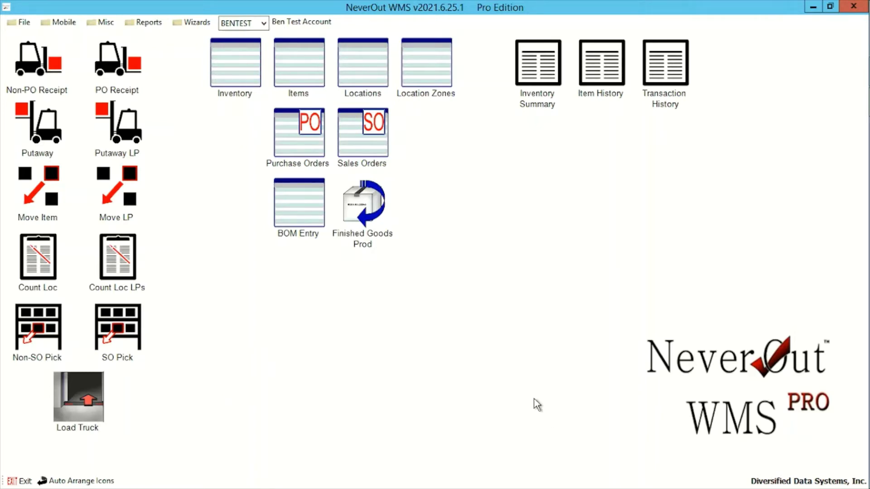
# Open the Supplier Inc. purchase order, review its header and detail lines, and close it.
pyautogui.doubleClick(299, 132)
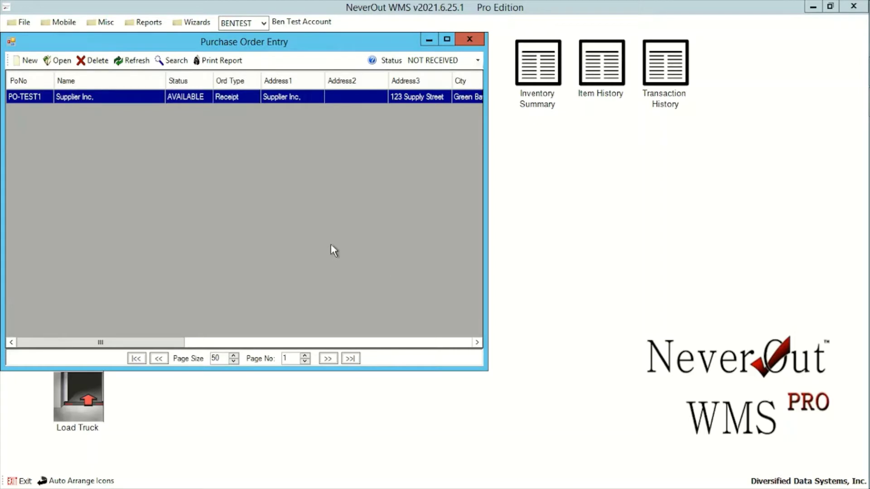
pyautogui.doubleClick(112, 96)
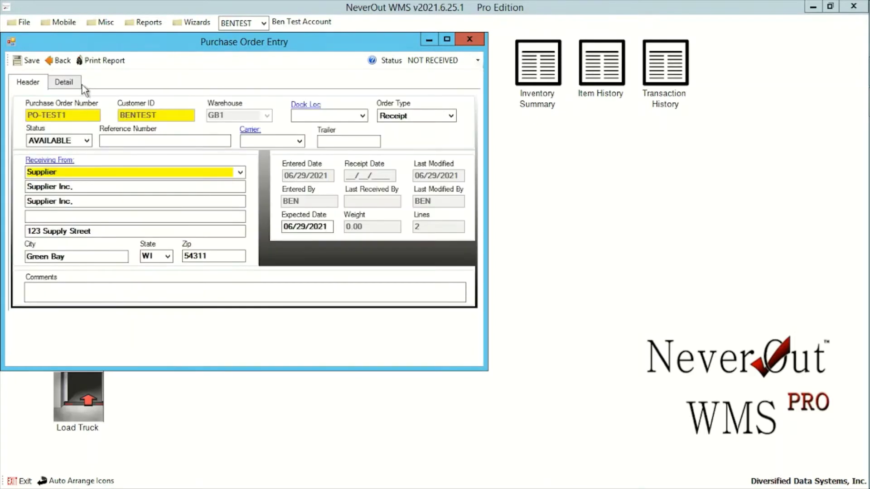
pyautogui.click(73, 83)
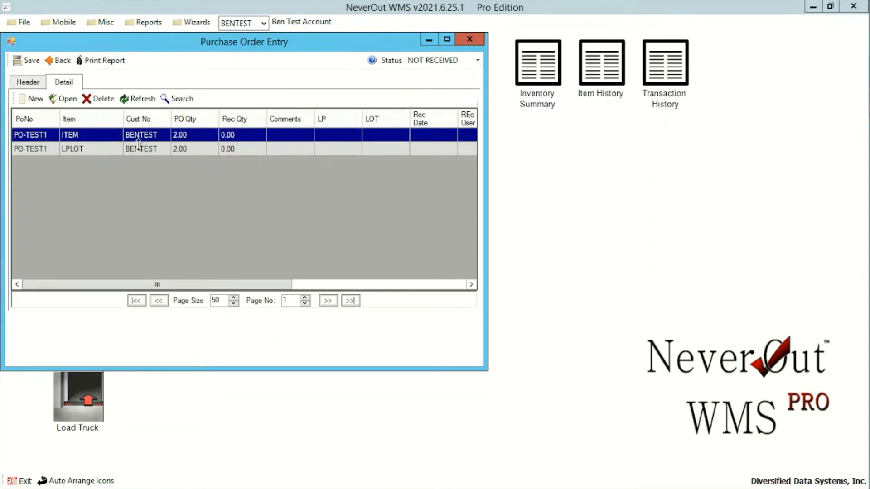
pyautogui.click(29, 82)
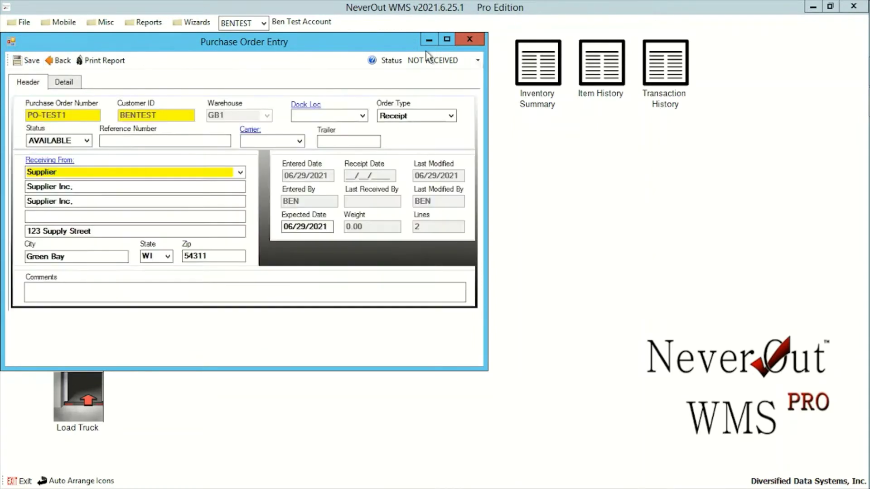
pyautogui.click(470, 40)
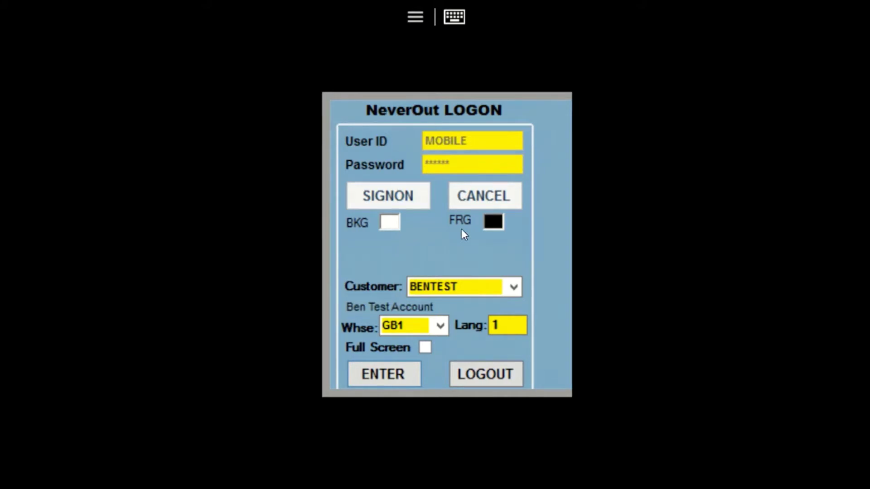
# Enter the NeverOut mobile client with the test customer account and warehouse GB1.
pyautogui.click(514, 292)
pyautogui.click(435, 305)
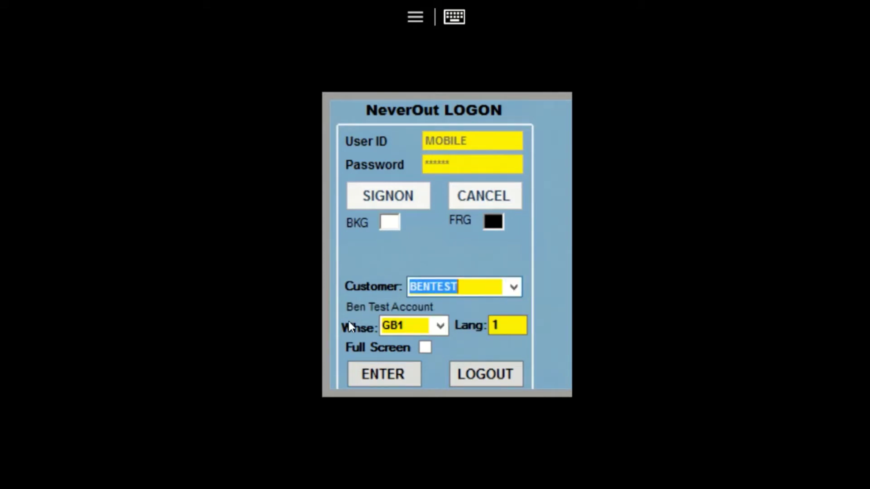
pyautogui.click(440, 326)
pyautogui.click(431, 343)
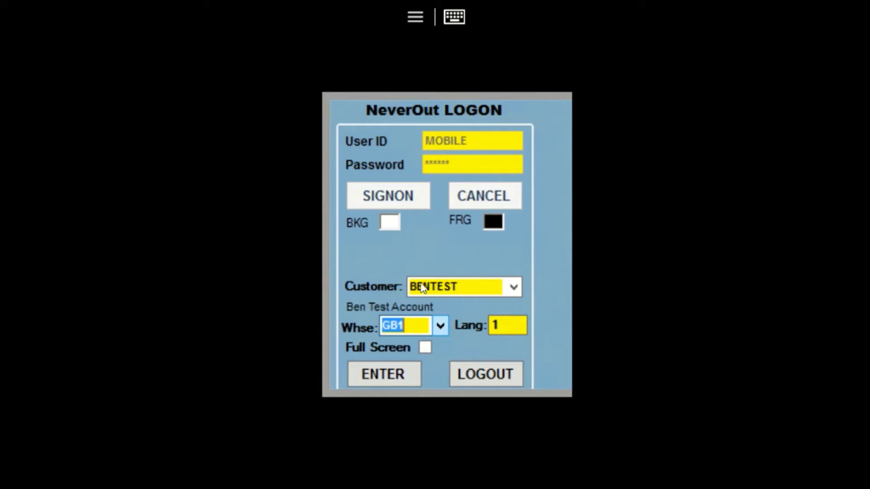
pyautogui.click(417, 374)
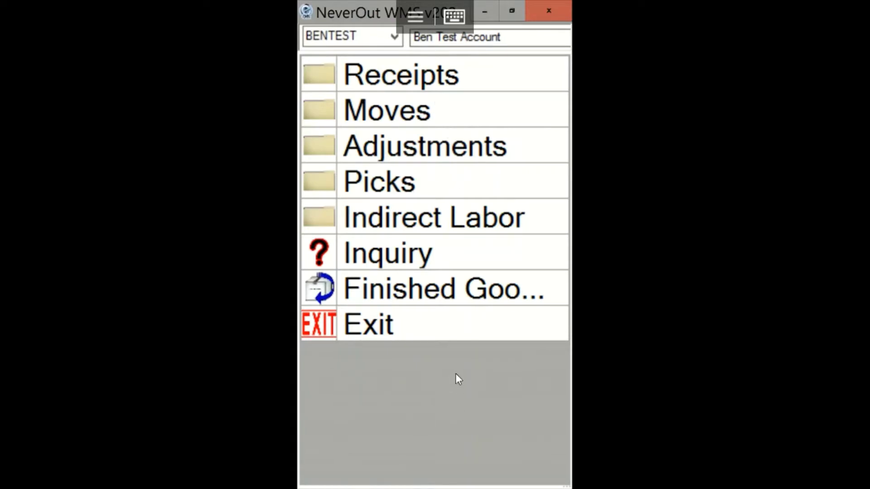
# Start a PO receipt and look up the test purchase order as the order to receive.
pyautogui.click(477, 80)
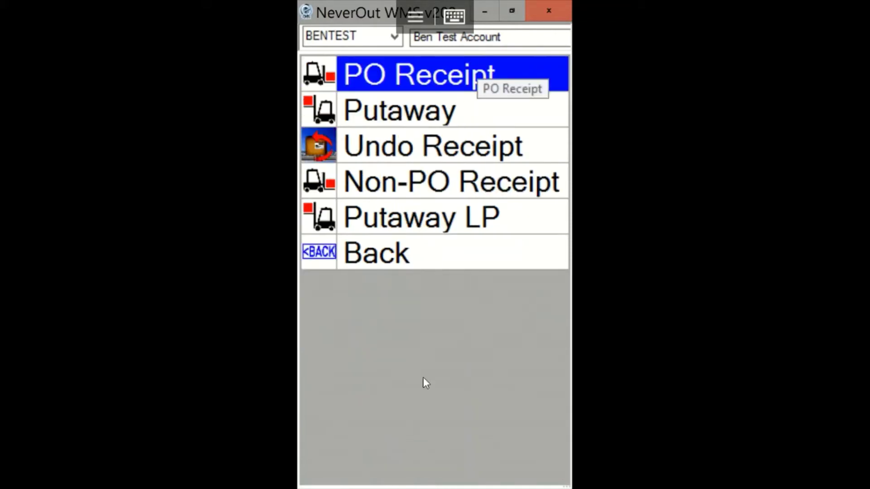
pyautogui.click(430, 86)
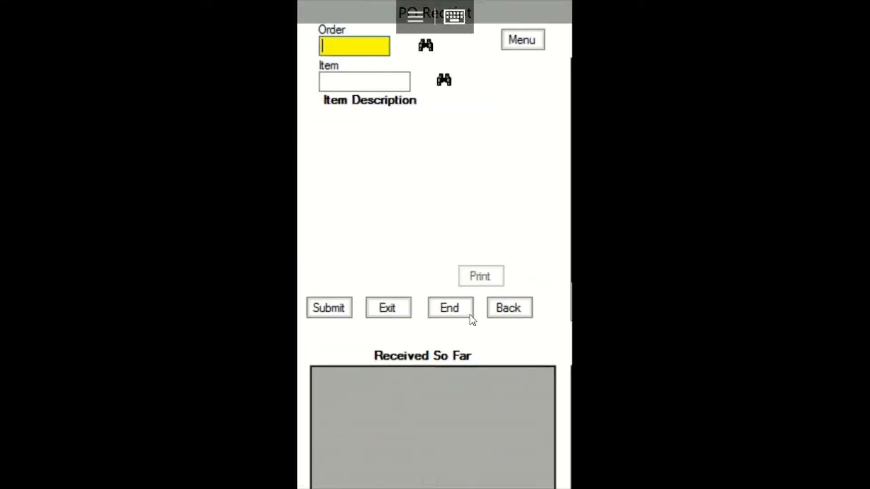
pyautogui.click(429, 46)
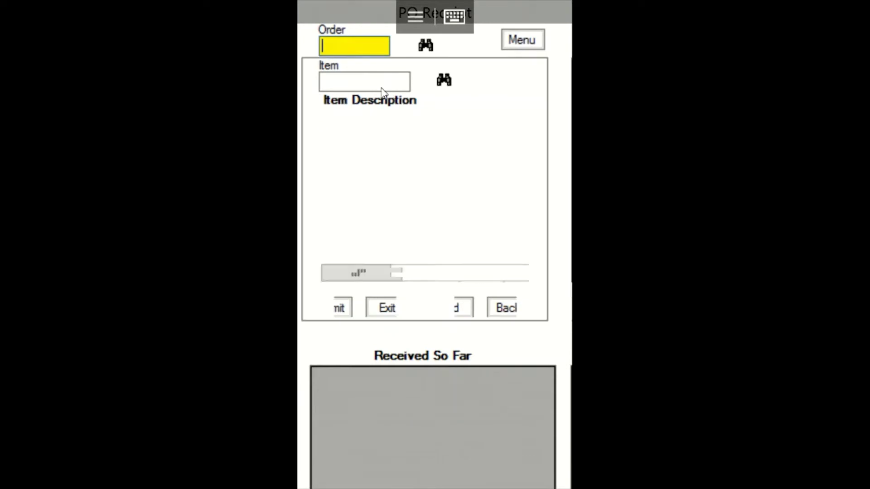
pyautogui.click(346, 95)
pyautogui.click(365, 306)
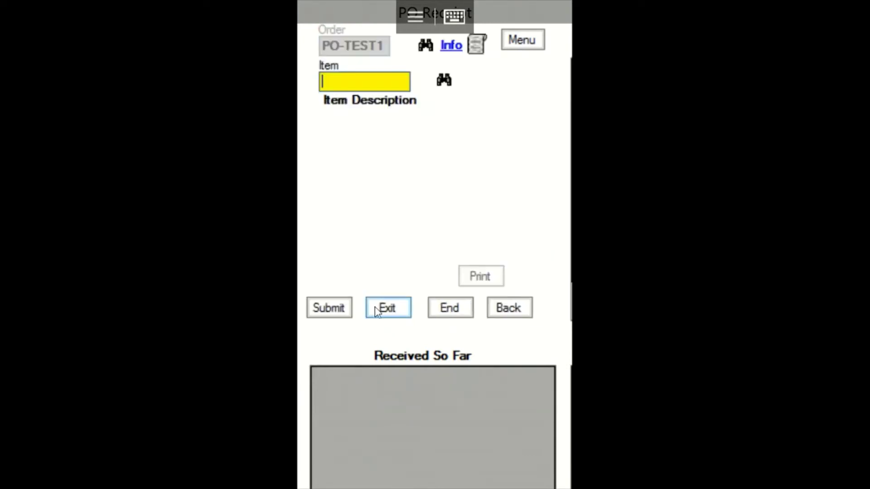
# Look up the line for ITEM on the order and enter a received quantity of 2.
pyautogui.click(445, 83)
pyautogui.click(375, 104)
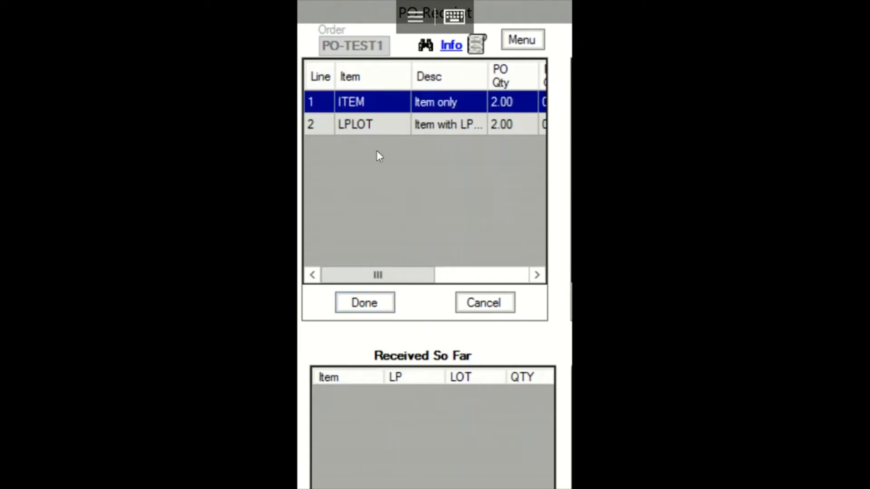
pyautogui.click(378, 304)
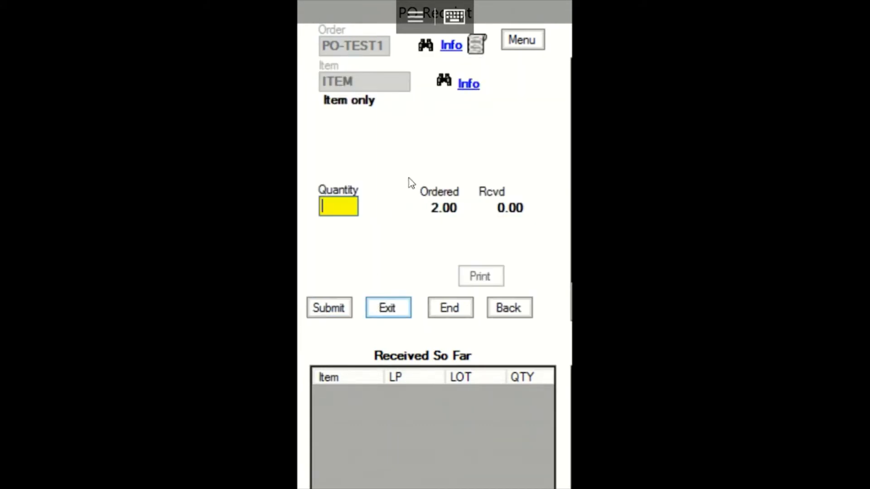
pyautogui.write('2')
pyautogui.press('Return')
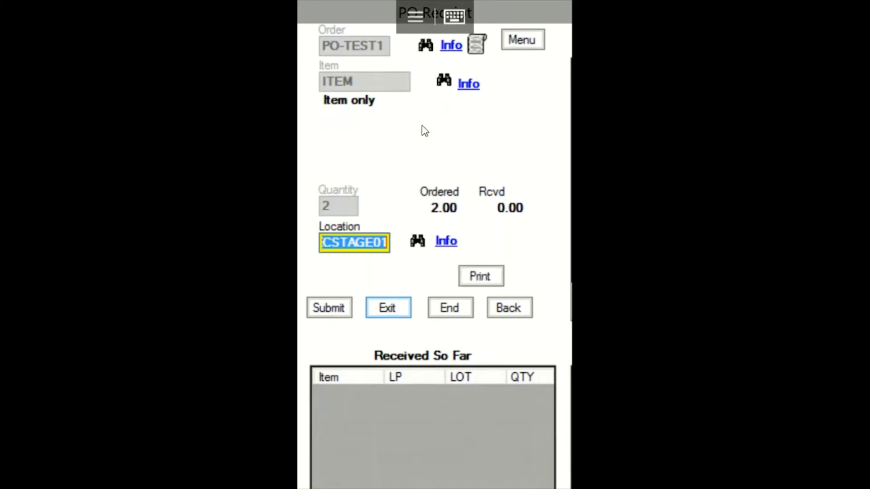
# Try the label print for ITEM, and submit its receipt of 2 into location RECSTAGE01.
pyautogui.click(485, 275)
pyautogui.click(506, 259)
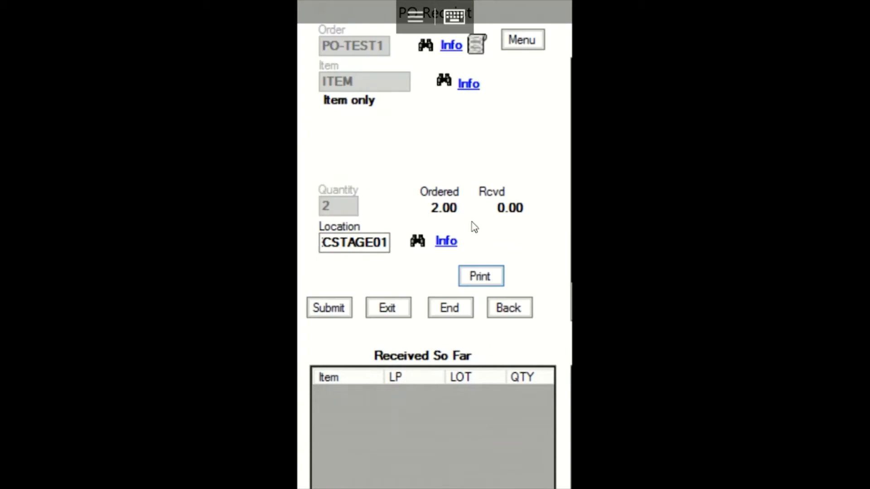
pyautogui.click(512, 310)
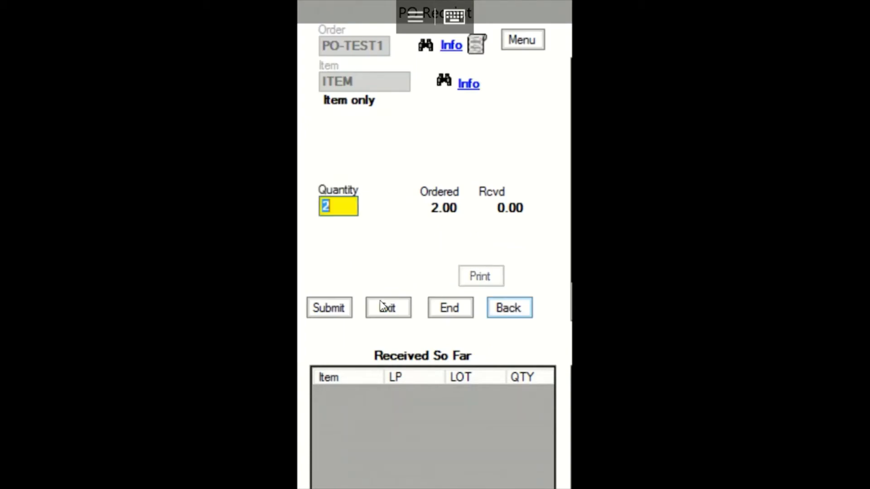
pyautogui.click(337, 308)
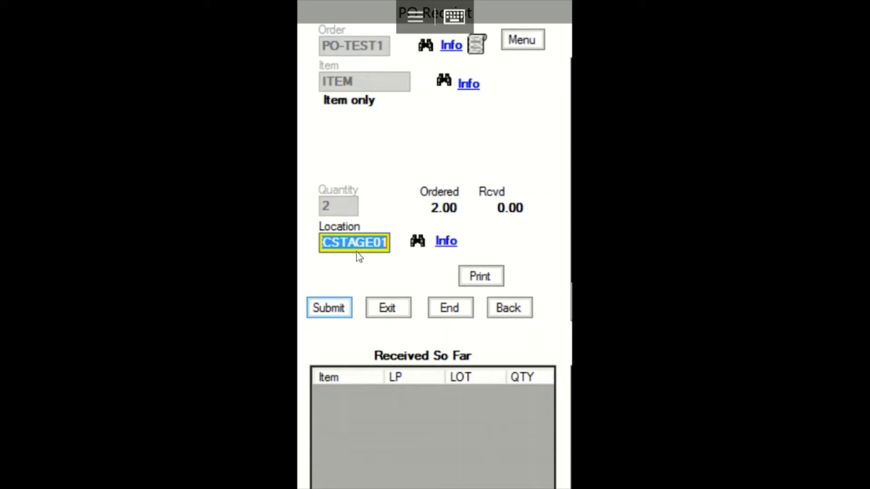
pyautogui.click(333, 312)
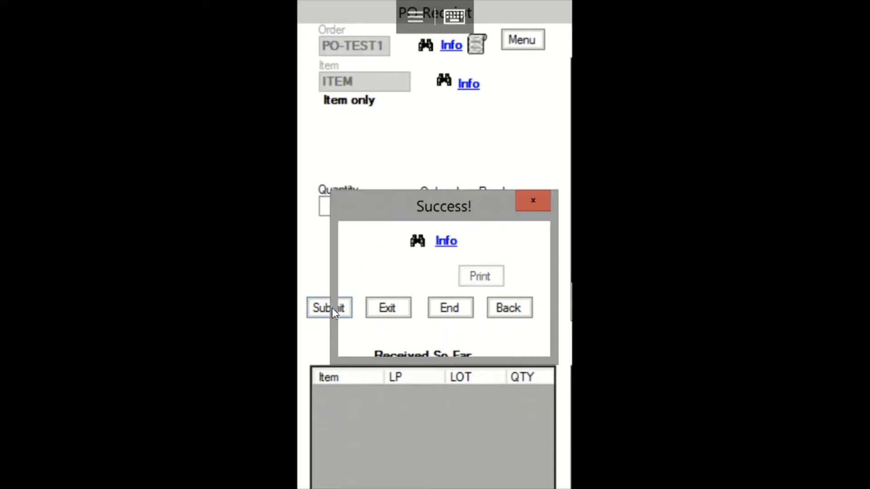
pyautogui.click(458, 330)
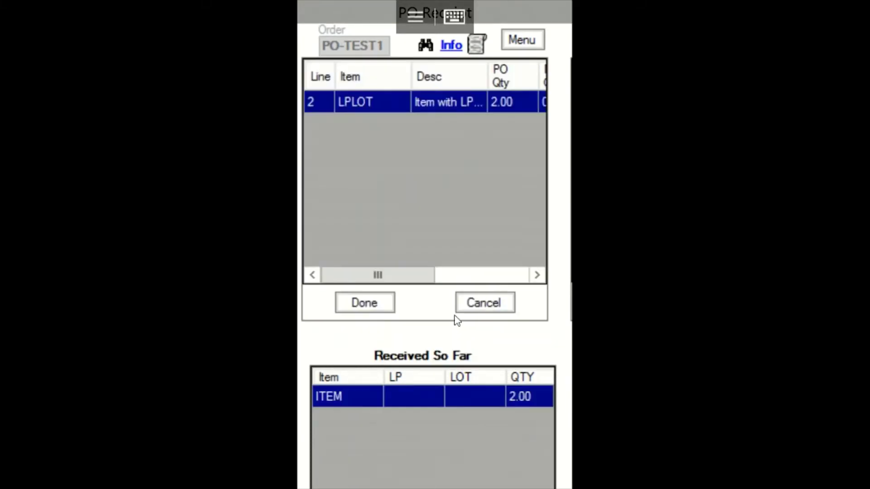
# Receive 1 of the LPLOT line as license plate LP1 with lot 123 into location RECSTAGE01.
pyautogui.click(367, 304)
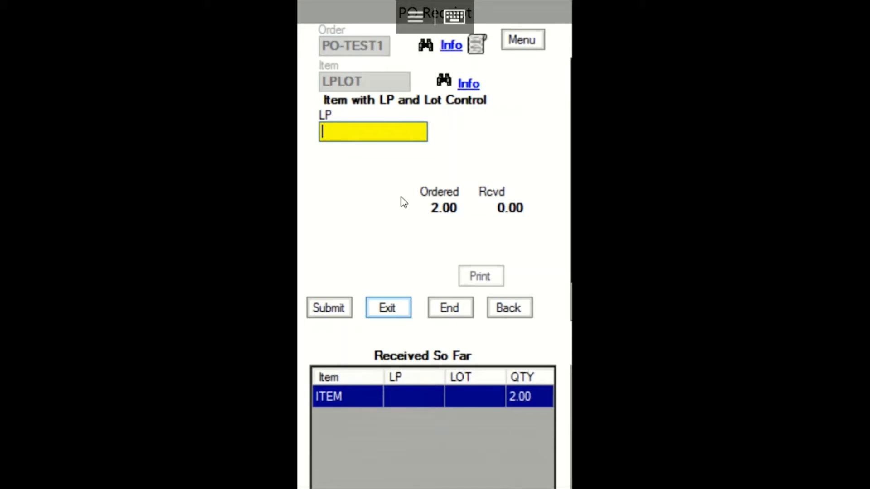
pyautogui.write('LP1')
pyautogui.press('Return')
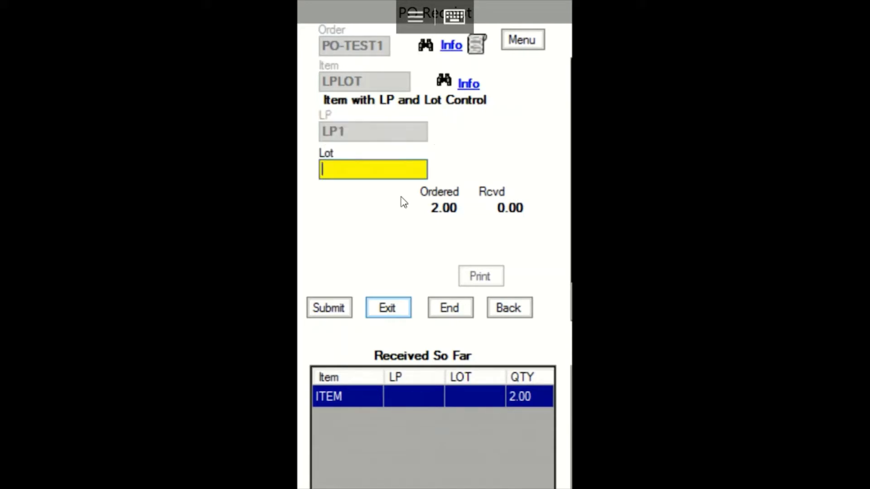
pyautogui.write('123')
pyautogui.press('Return')
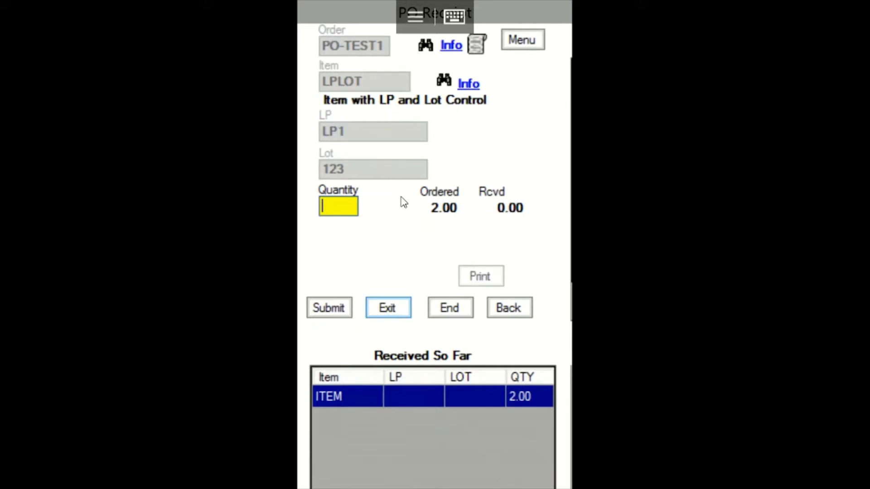
pyautogui.write('2')
pyautogui.press('BackSpace')
pyautogui.write('1')
pyautogui.press('Return')
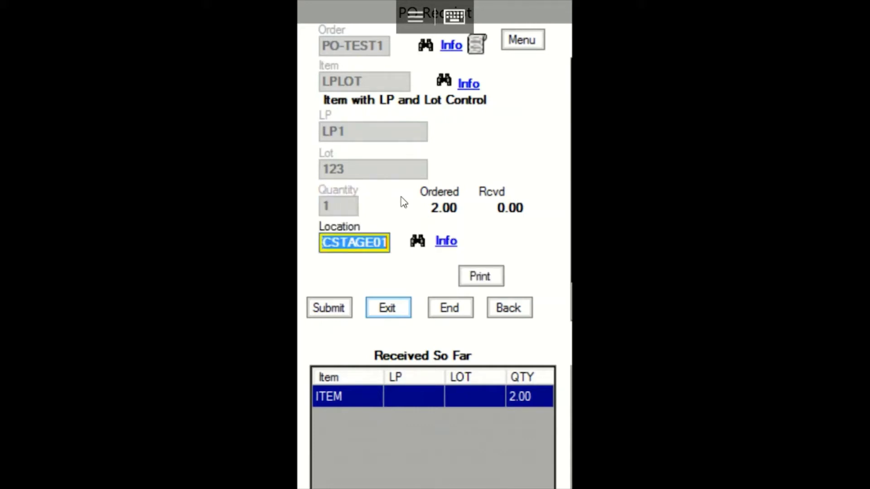
pyautogui.press('Return')
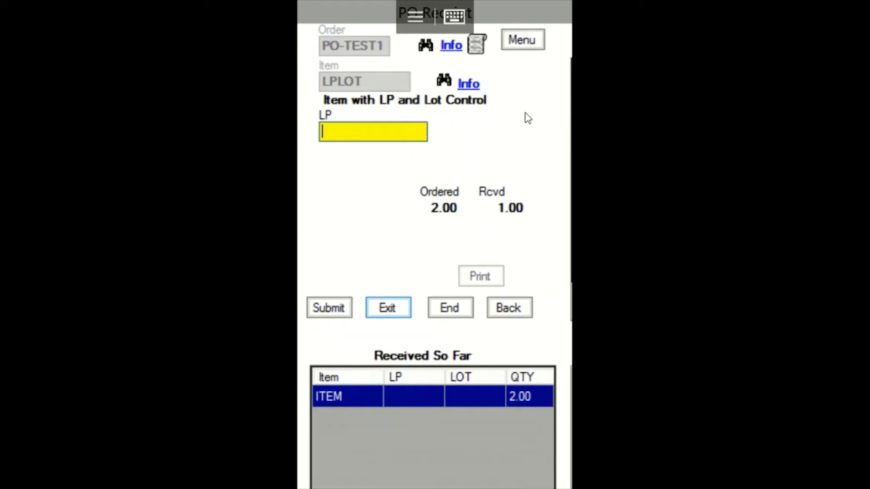
# Receive 1 more LPLOT as license plate LP2 with lot 123, and close the PO report and completion message.
pyautogui.write('LP2')
pyautogui.press('Return')
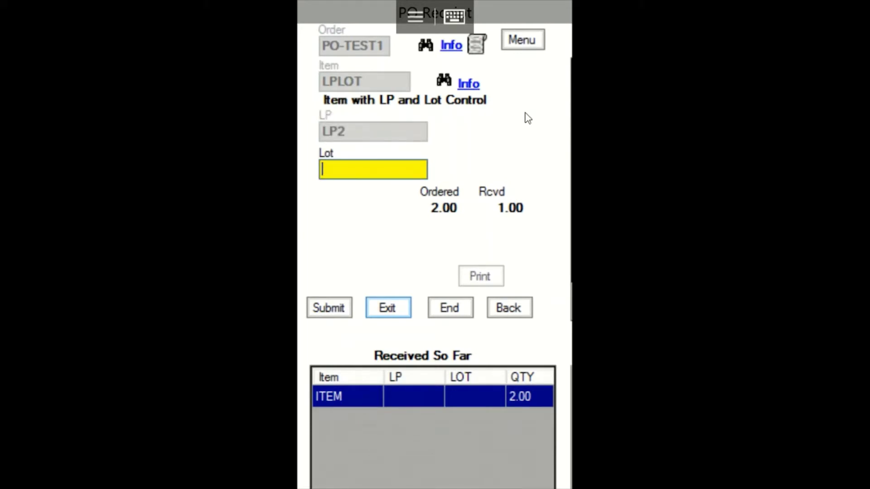
pyautogui.write('123')
pyautogui.press('Return')
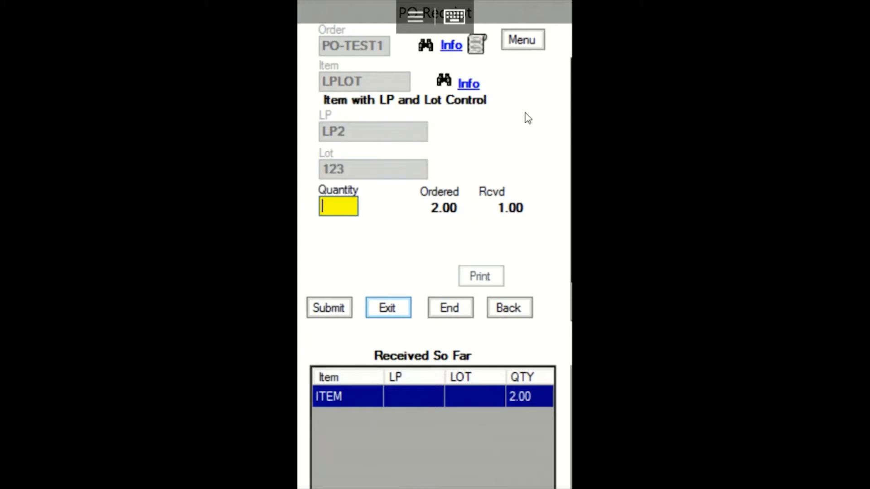
pyautogui.write('1')
pyautogui.press('Return')
pyautogui.press('Return')
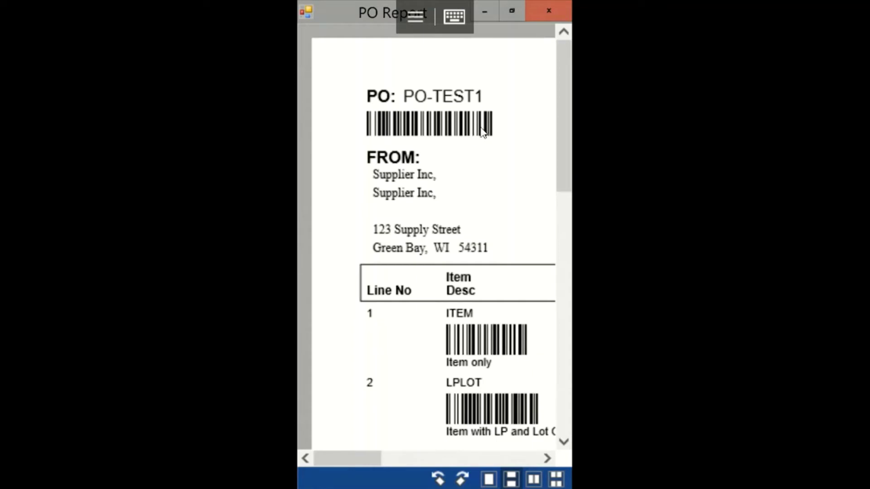
pyautogui.click(549, 13)
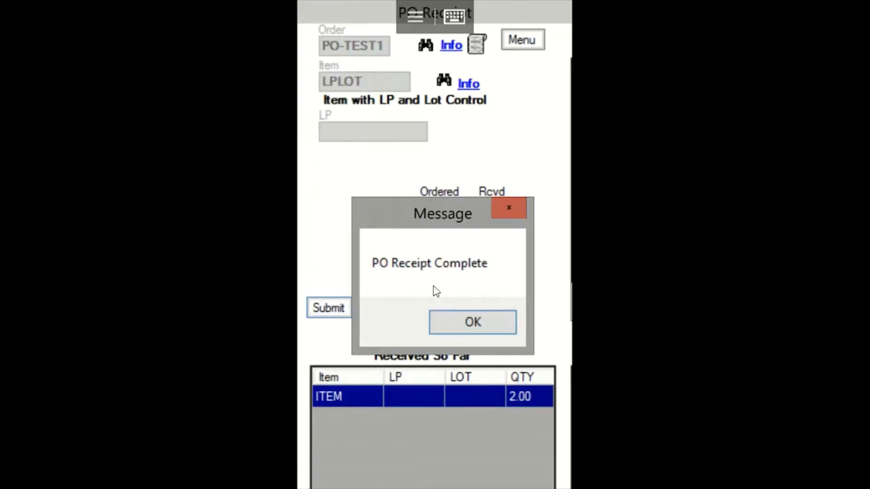
pyautogui.click(474, 318)
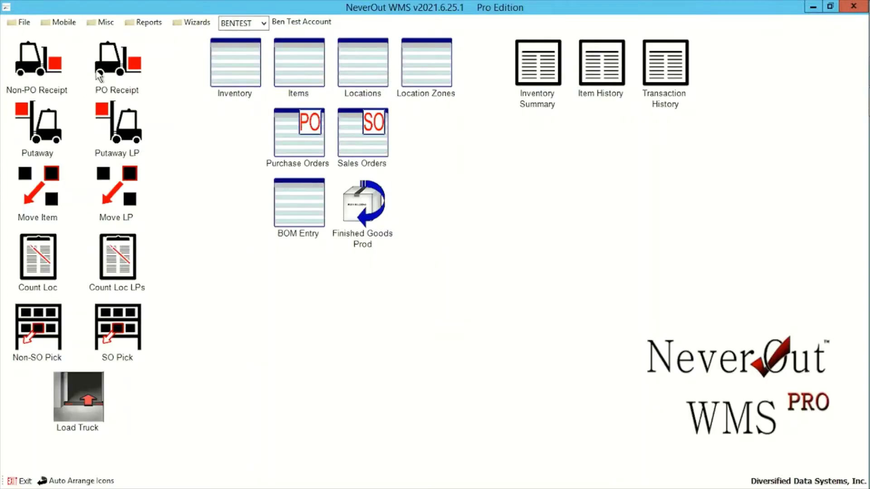
# Check the received stock in the desktop inventory list, and open the item maintenance list.
pyautogui.doubleClick(243, 72)
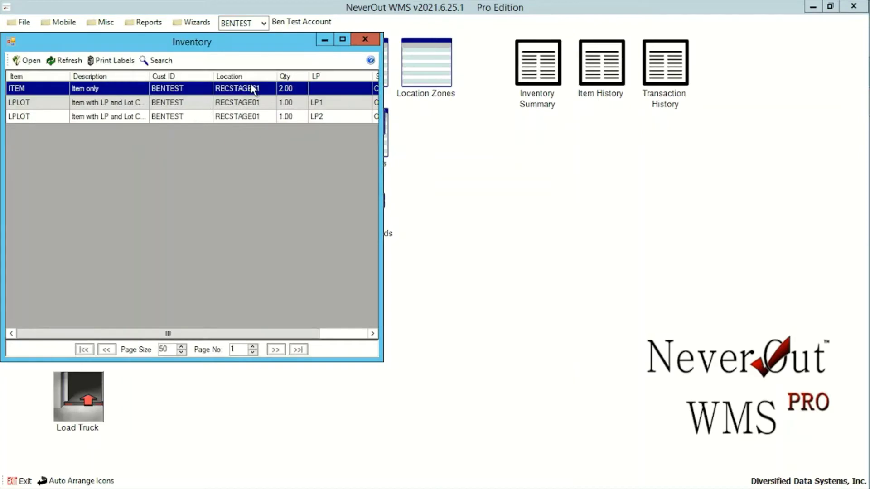
pyautogui.click(365, 39)
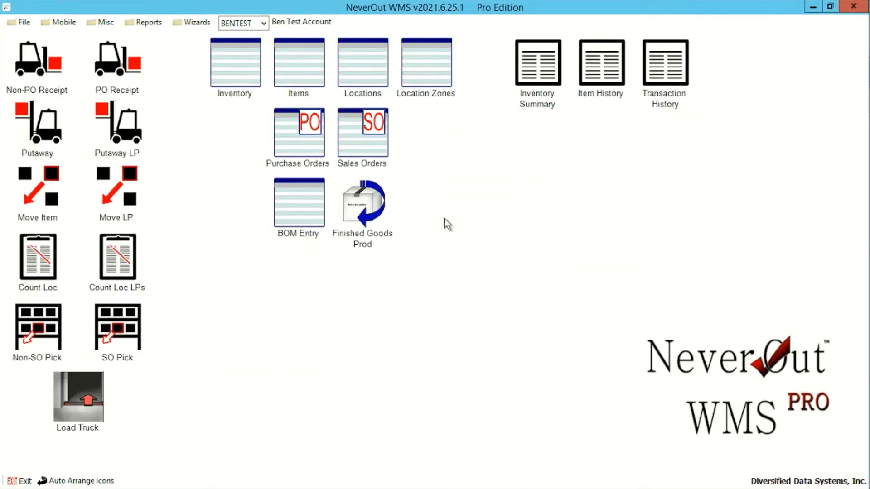
pyautogui.doubleClick(291, 74)
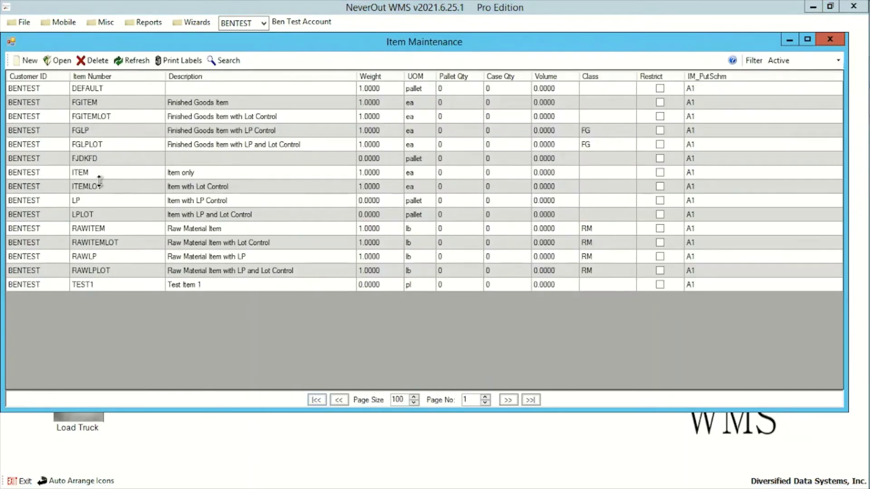
# Review the storage settings of ITEM and the sequence of its putaway scheme A1, and close the item maintenance window.
pyautogui.doubleClick(100, 173)
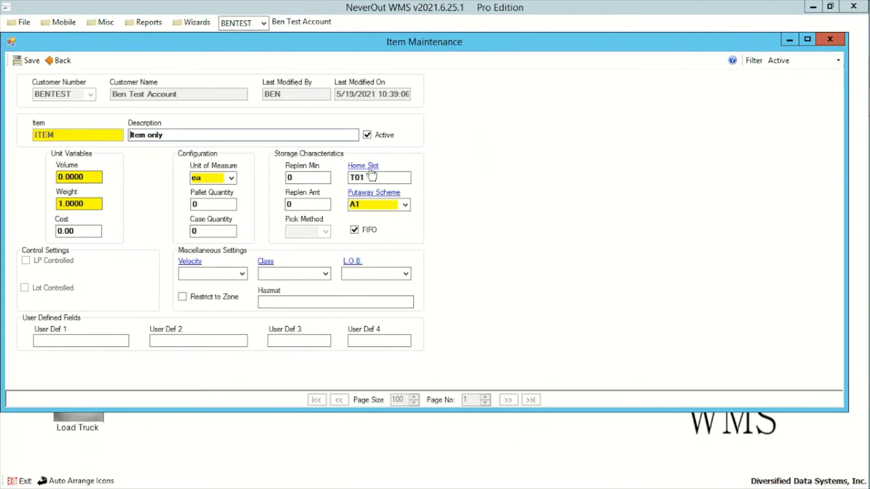
pyautogui.click(379, 193)
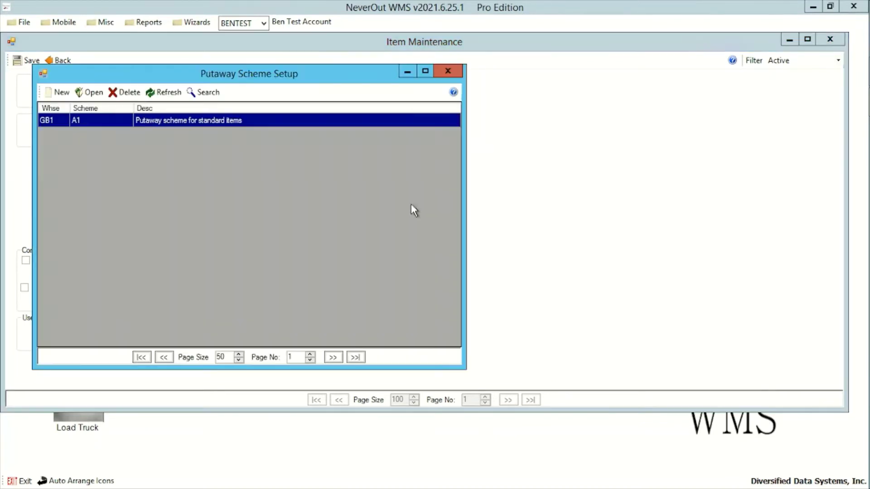
pyautogui.doubleClick(177, 119)
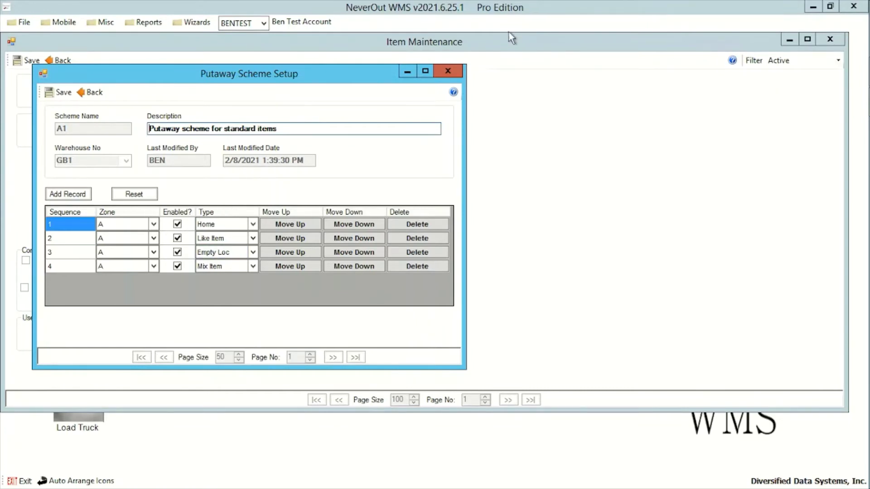
pyautogui.click(448, 71)
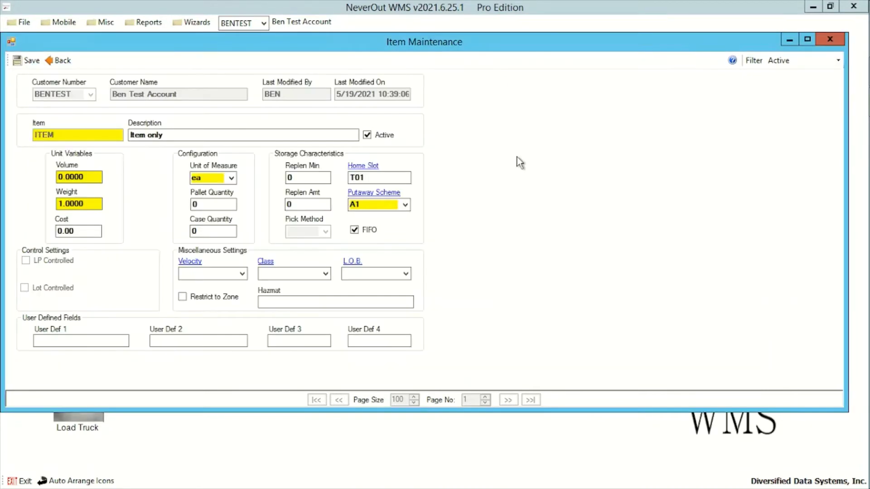
pyautogui.click(830, 39)
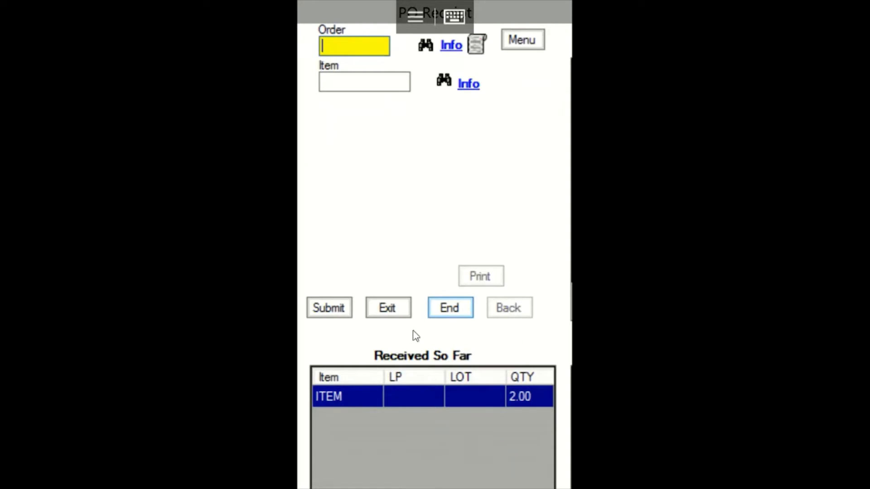
# In the mobile client, leave the PO receipt and start a putaway from staged location RECSTAGE01.
pyautogui.click(388, 307)
pyautogui.click(417, 113)
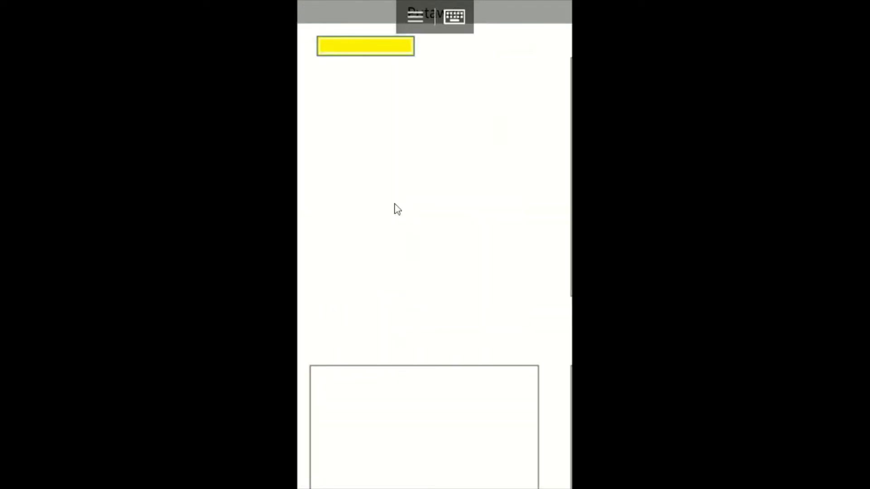
pyautogui.write('ITEM')
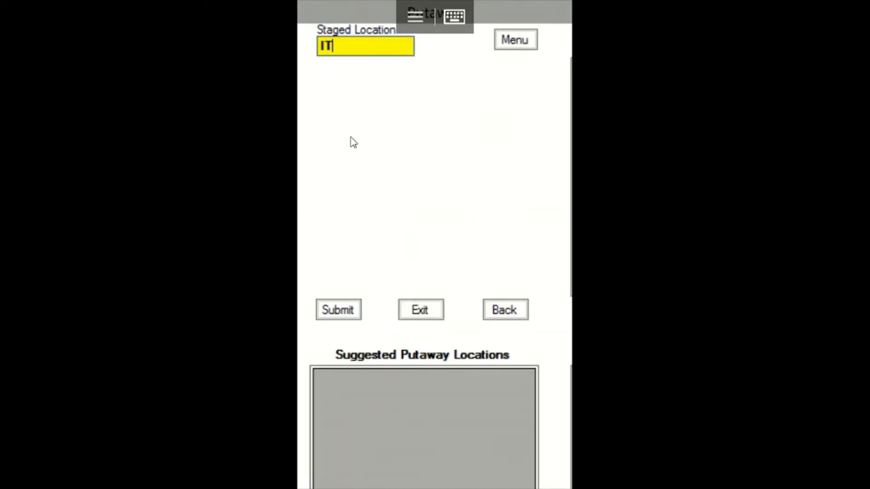
pyautogui.press('Return')
pyautogui.press('Return')
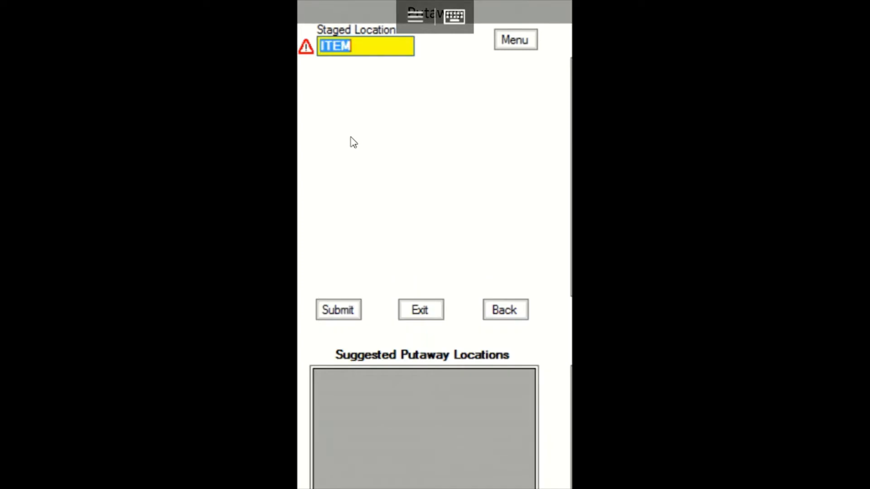
pyautogui.write('RECSTAGE01')
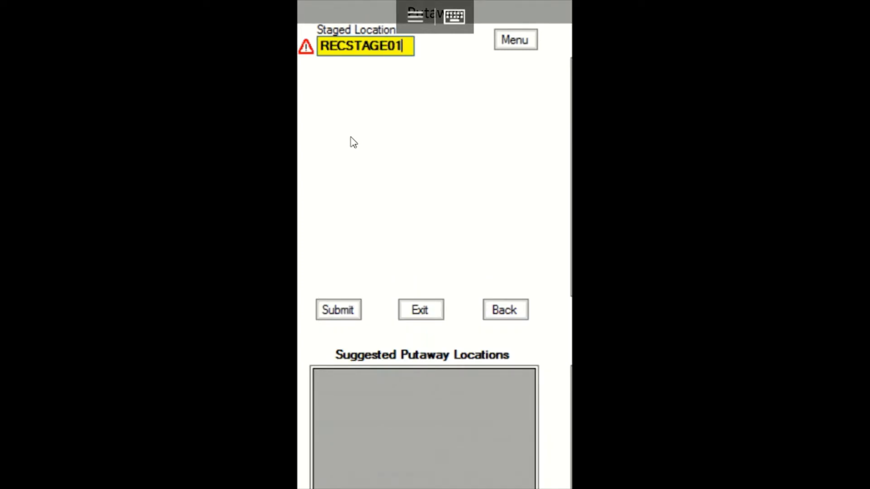
pyautogui.press('Return')
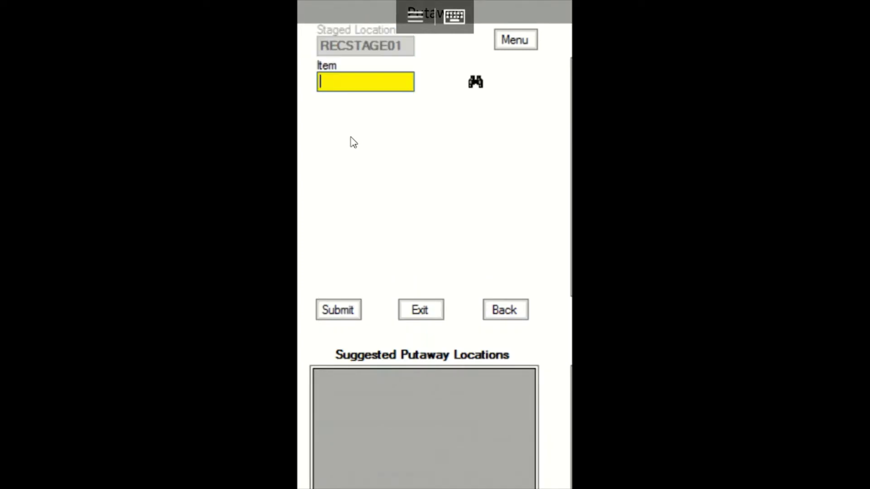
# Choose ITEM from the stock lookup for the staged location, and set its putaway quantity to 2.
pyautogui.click(479, 87)
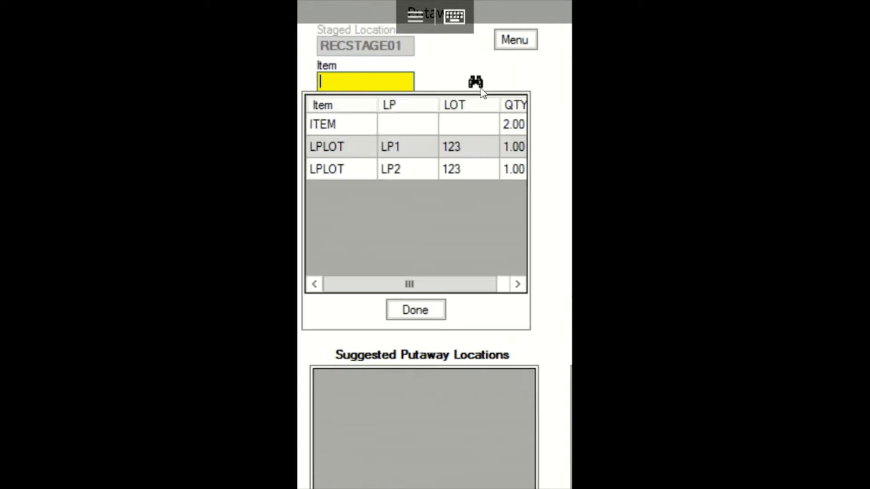
pyautogui.click(359, 123)
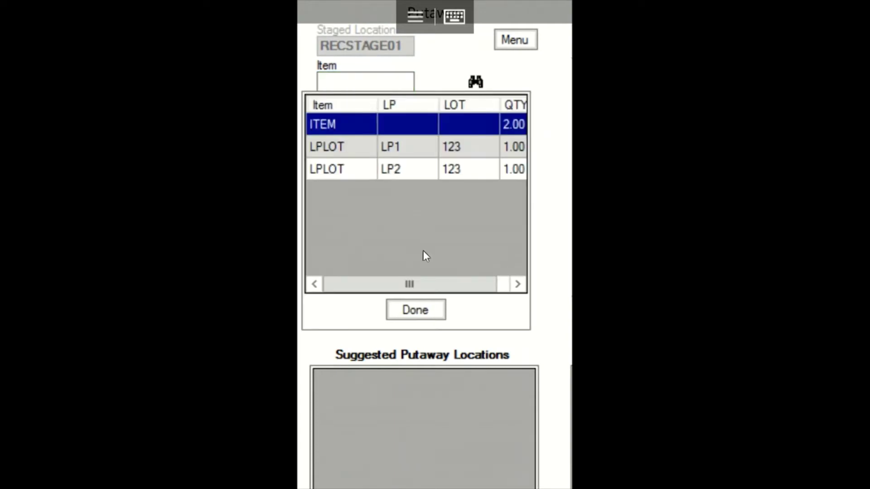
pyautogui.click(416, 311)
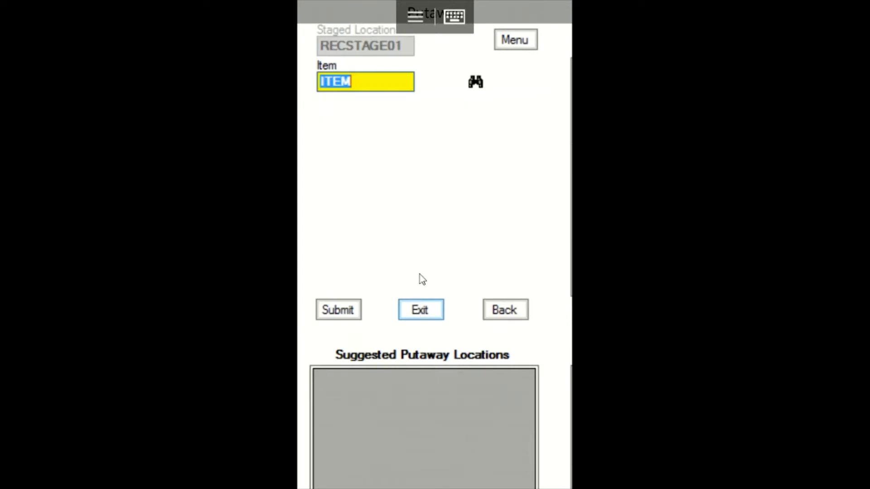
pyautogui.press('Return')
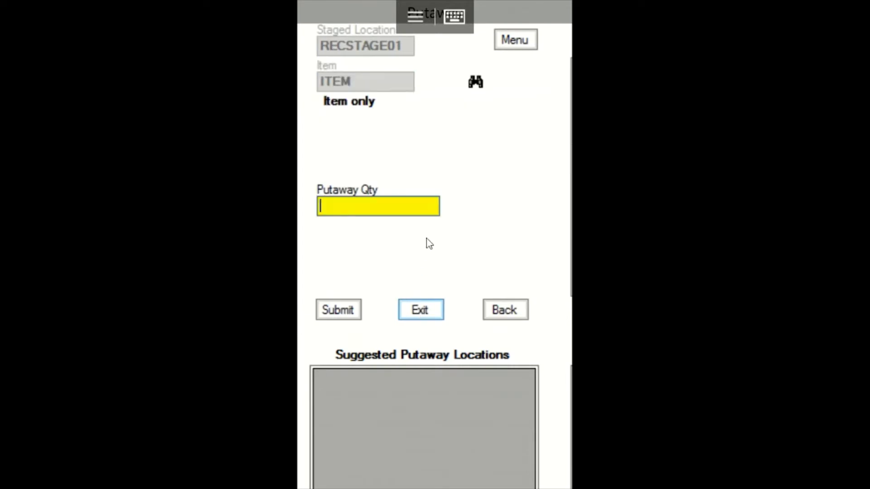
pyautogui.write('2')
pyautogui.press('Return')
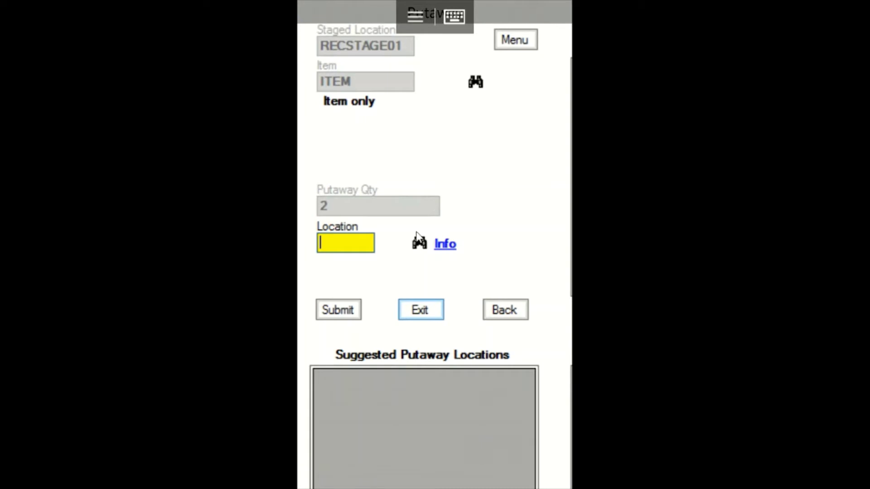
# Look up the suggested locations, put away all 2 of ITEM into T01, and close the completion message.
pyautogui.click(418, 245)
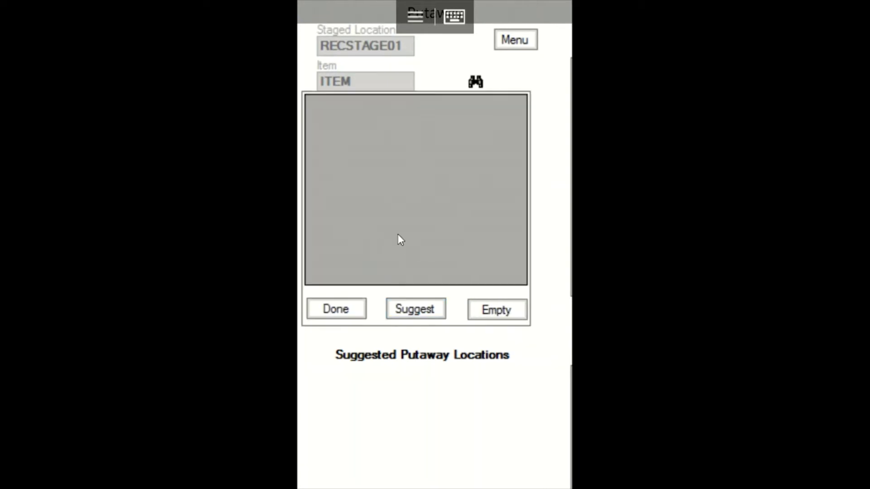
pyautogui.click(416, 310)
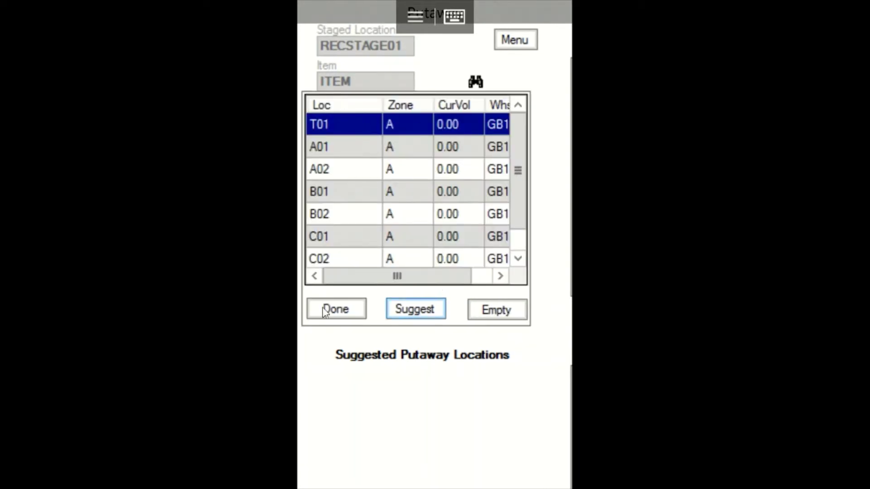
pyautogui.click(357, 308)
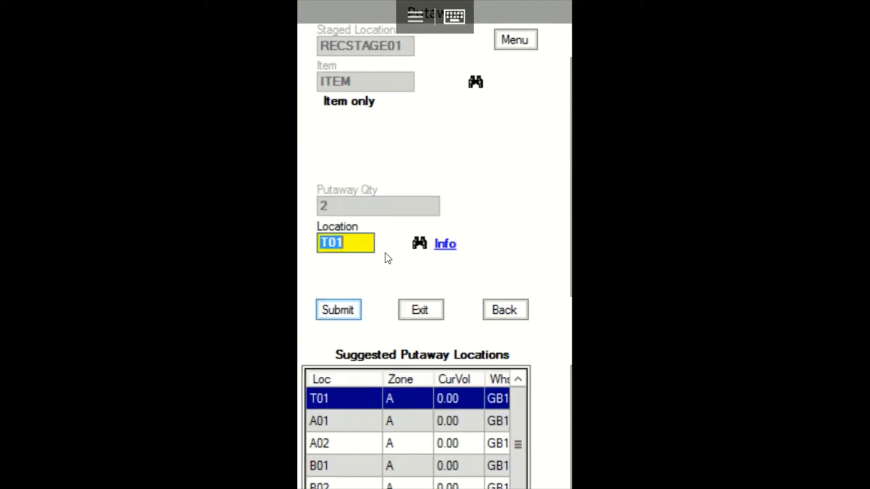
pyautogui.press('Return')
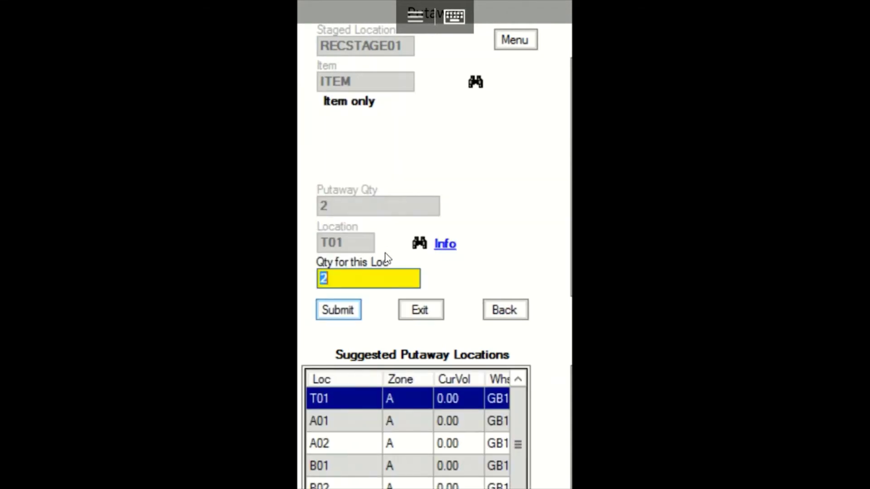
pyautogui.press('Return')
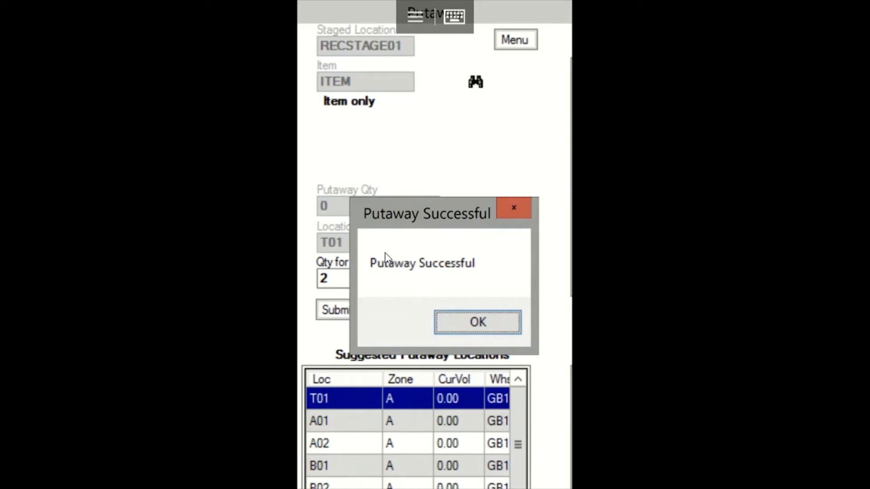
pyautogui.press('Return')
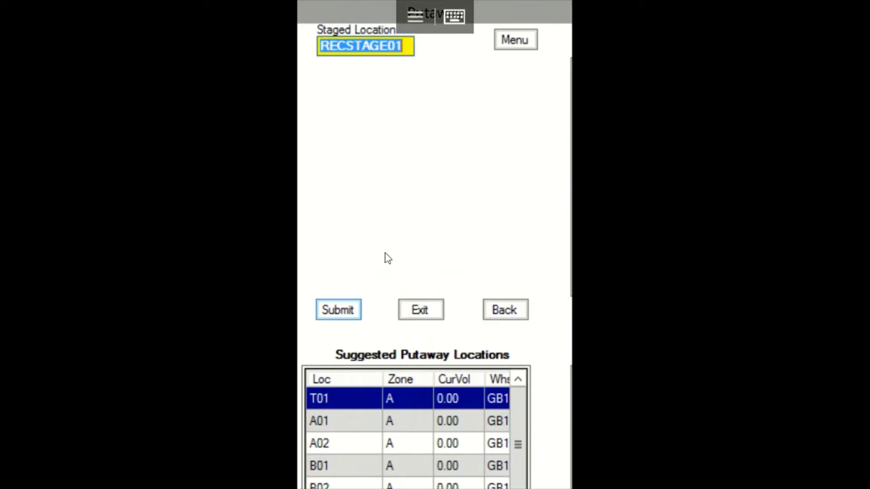
# Leave the item putaway, start a license plate putaway, and put LP1 away into suggested location A01.
pyautogui.click(425, 311)
pyautogui.click(459, 217)
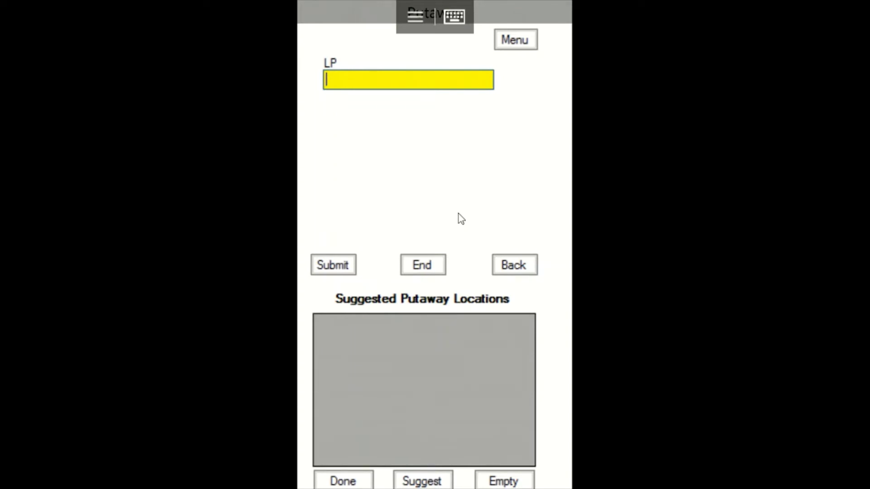
pyautogui.write('LP1')
pyautogui.press('Return')
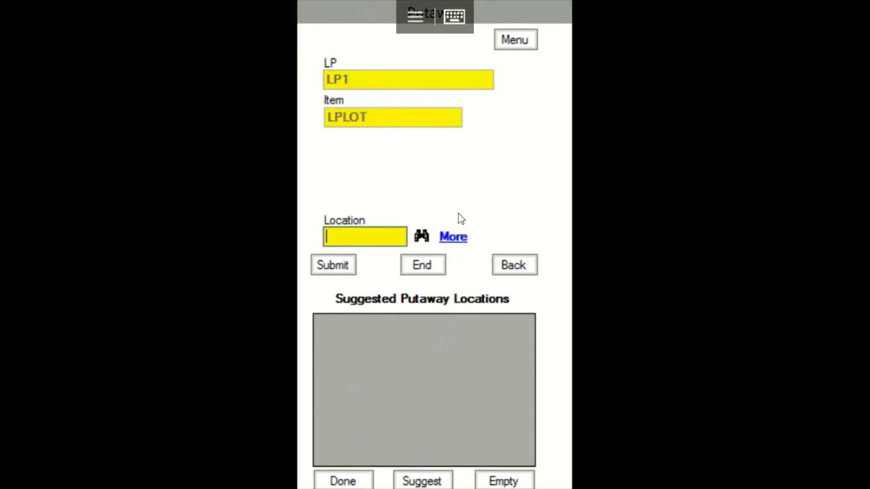
pyautogui.click(421, 236)
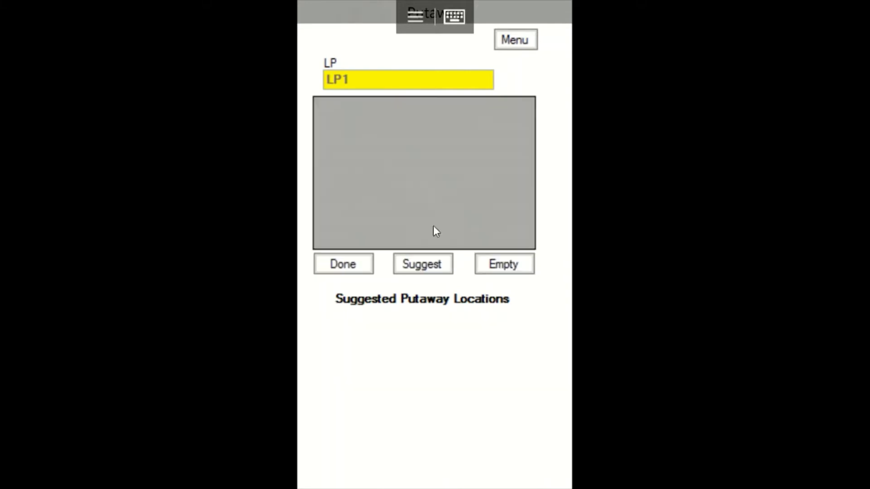
pyautogui.click(420, 268)
pyautogui.click(347, 127)
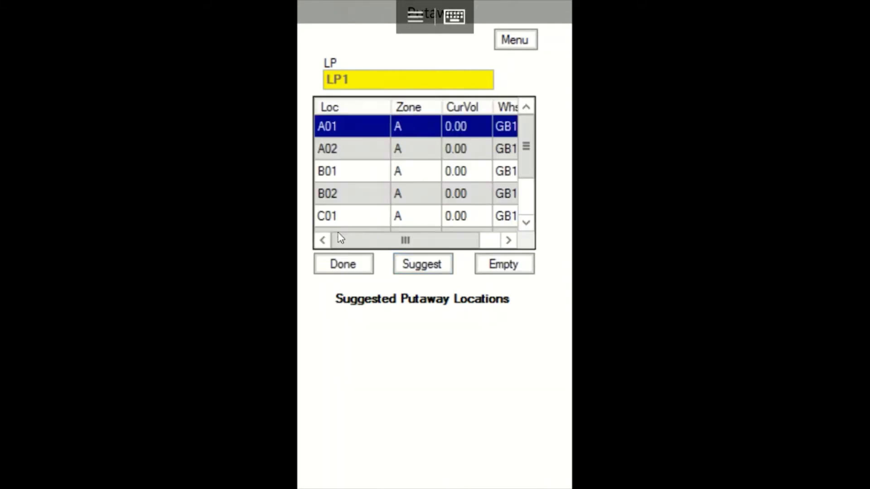
pyautogui.click(338, 263)
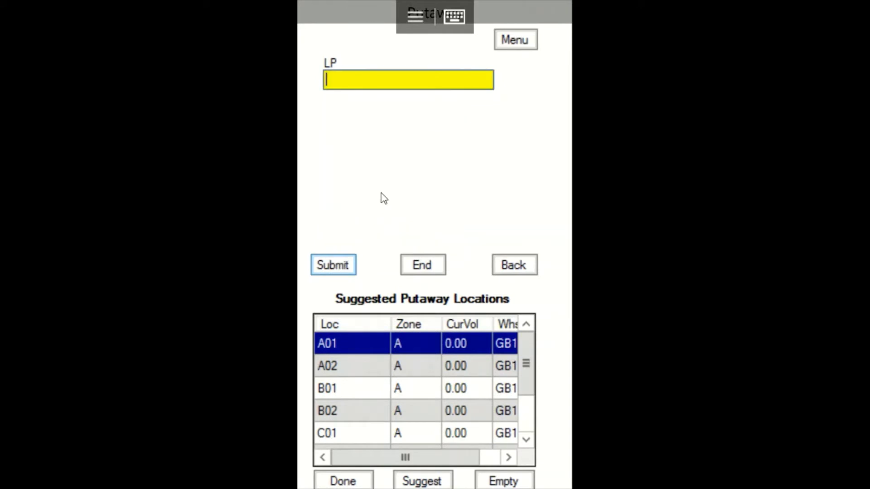
# Put away license plate LP2 into location A01 from the suggested locations.
pyautogui.write('LP2')
pyautogui.press('Return')
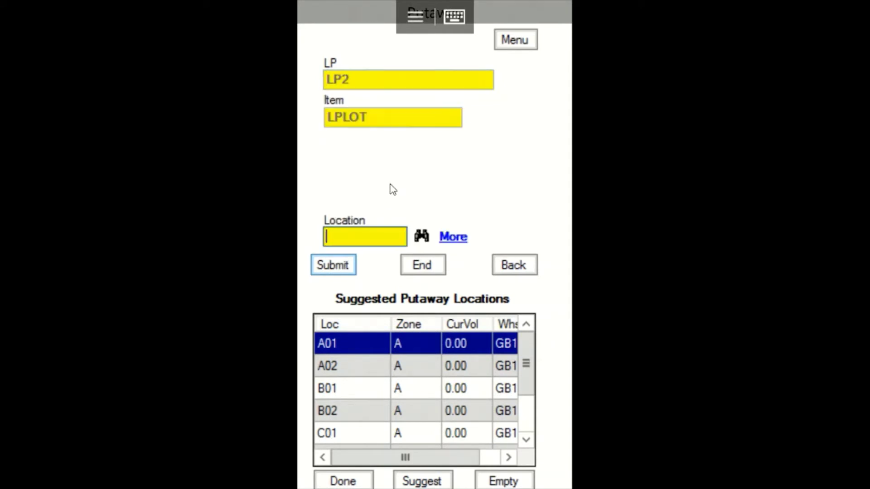
pyautogui.click(421, 239)
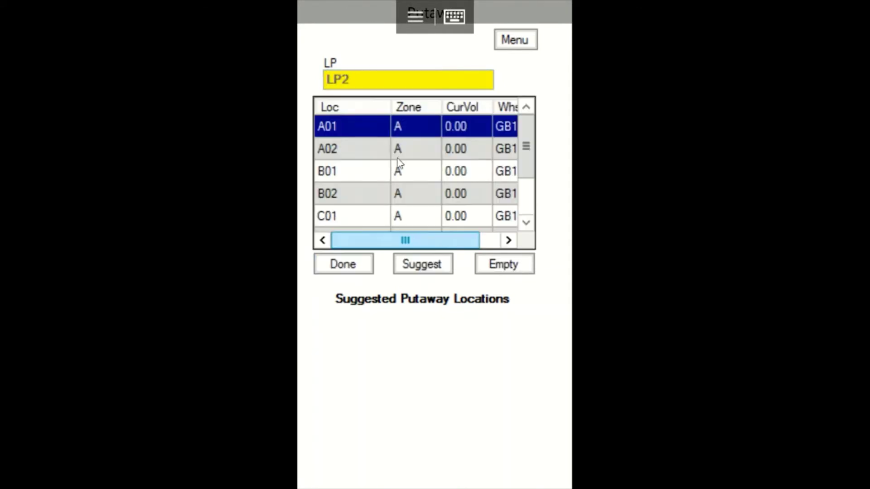
pyautogui.click(342, 263)
pyautogui.click(343, 267)
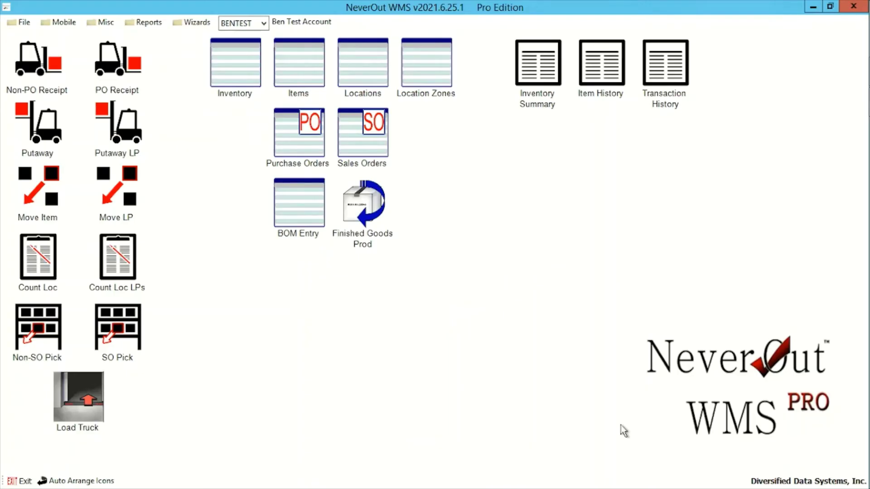
# Check the putaway locations in the desktop inventory list, and briefly view the cycle count screen for license plates.
pyautogui.doubleClick(233, 64)
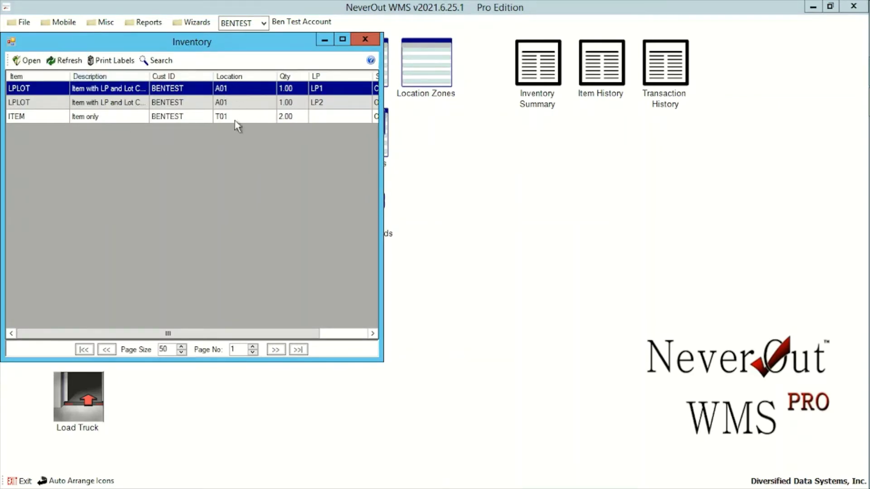
pyautogui.moveTo(198, 51); pyautogui.dragTo(355, 70)
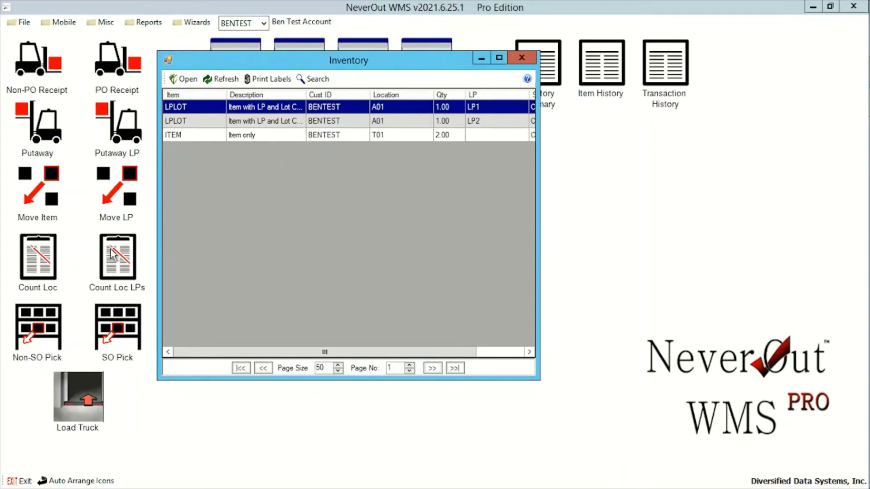
pyautogui.doubleClick(123, 254)
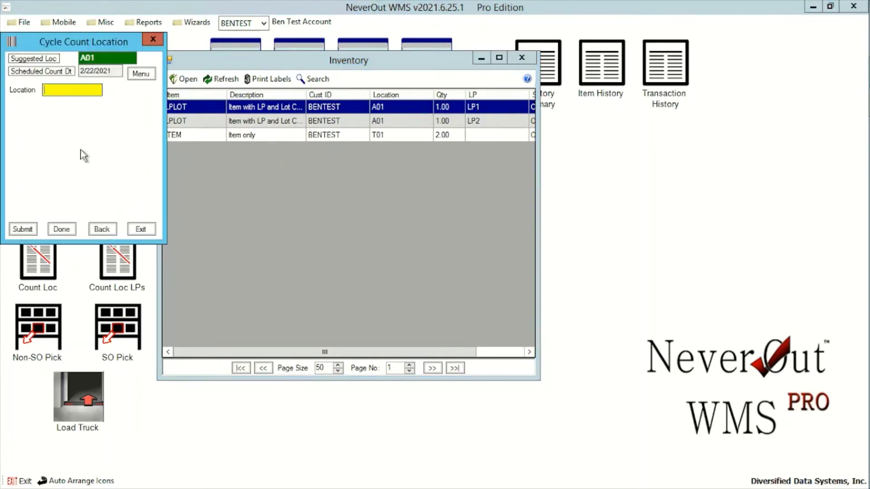
pyautogui.click(154, 41)
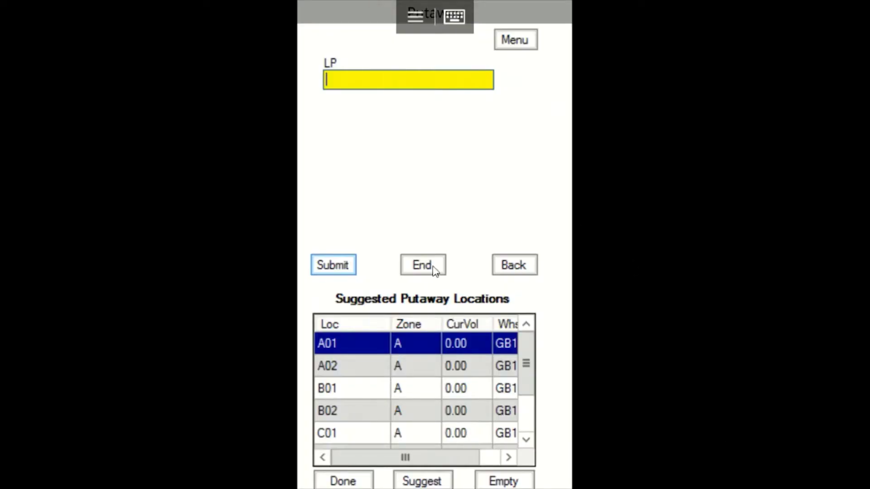
# Leave the license plate putaway and move license plate LP2 to location B02 with Move LP.
pyautogui.click(442, 267)
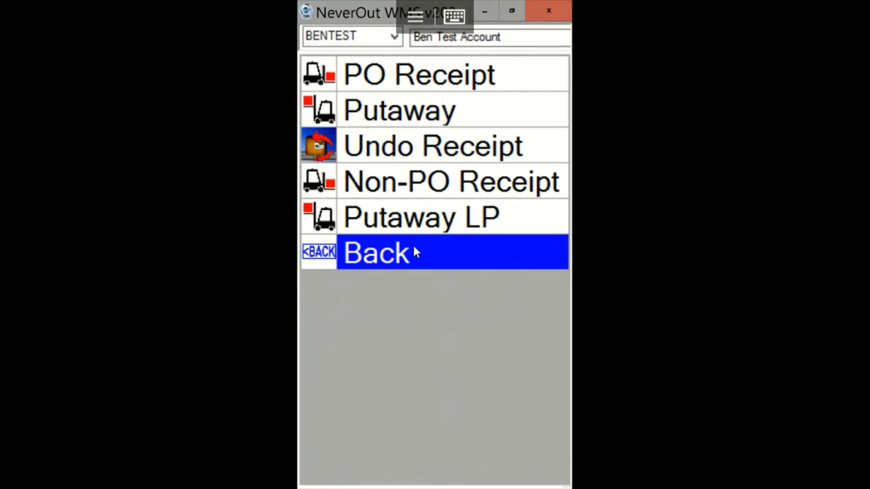
pyautogui.click(417, 252)
pyautogui.click(405, 123)
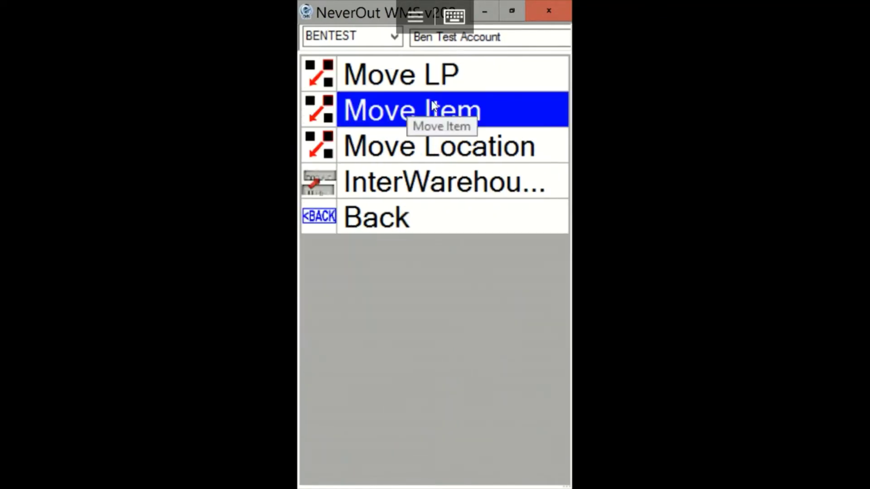
pyautogui.click(392, 110)
pyautogui.write('LP')
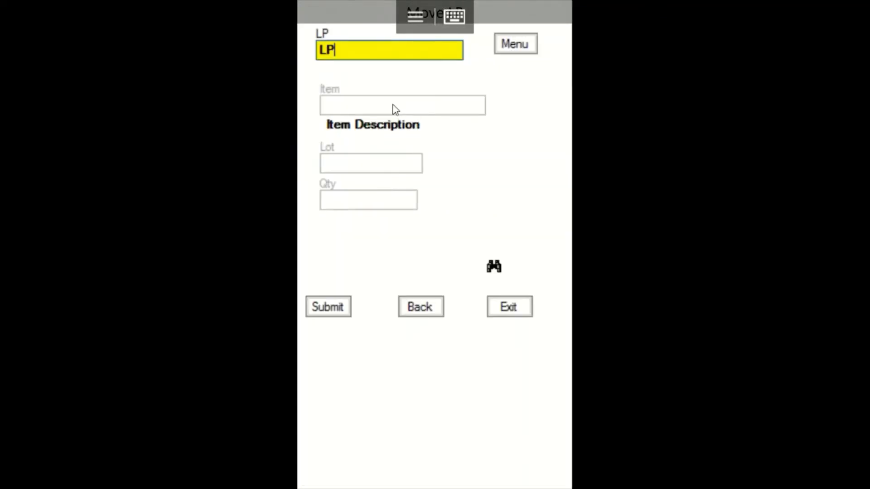
pyautogui.write('2')
pyautogui.press('Return')
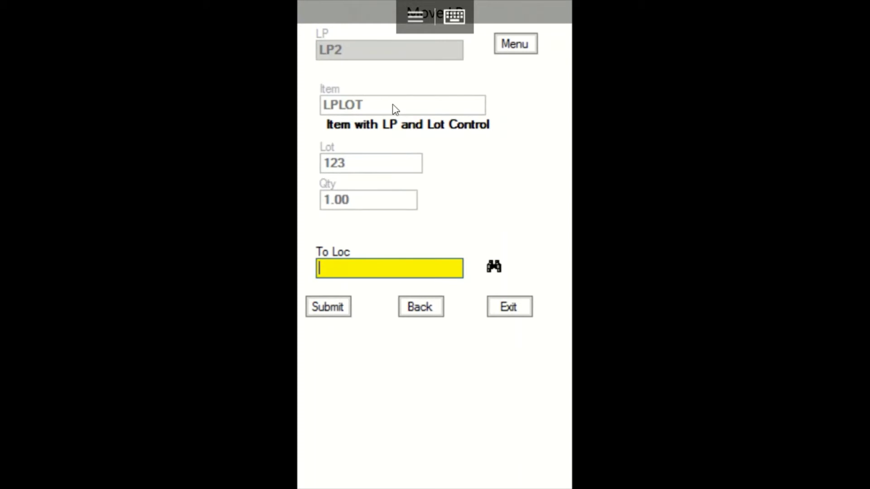
pyautogui.write('B02')
pyautogui.press('Return')
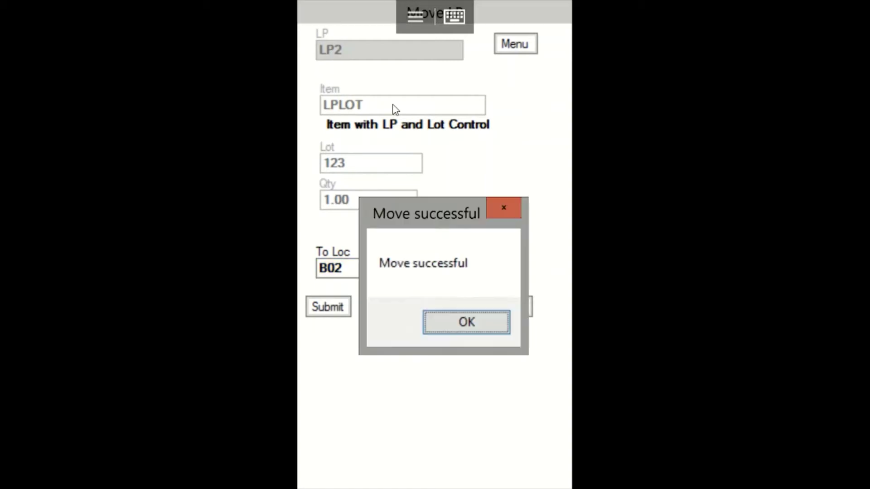
pyautogui.press('Return')
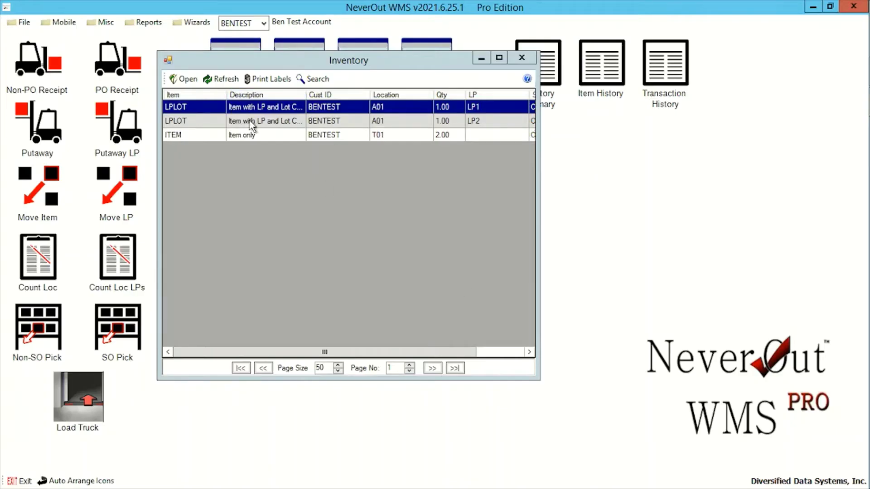
# Switch to the desktop warehouse system, refresh the inventory list and check the locations of license plates LP1 and LP2.
pyautogui.click(249, 121)
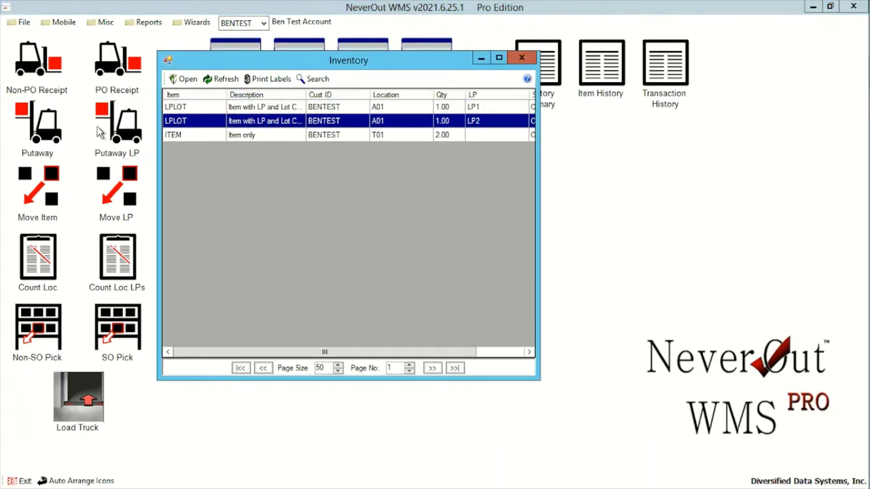
pyautogui.click(221, 79)
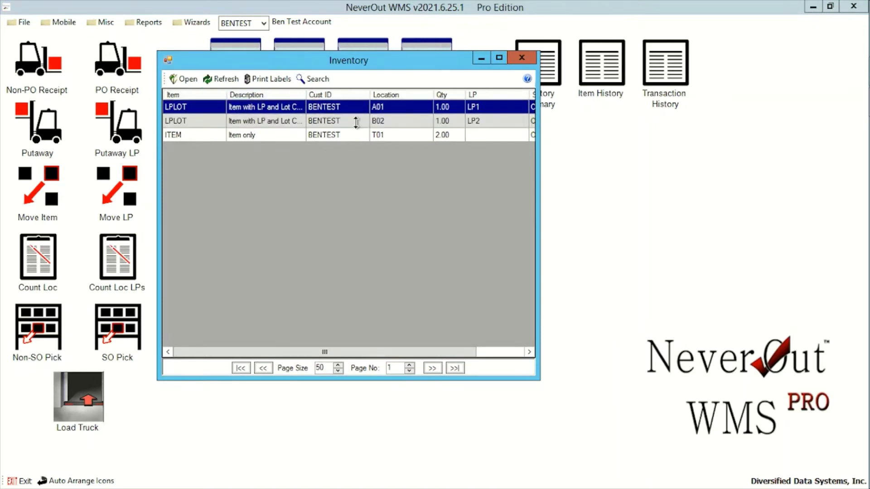
pyautogui.click(346, 122)
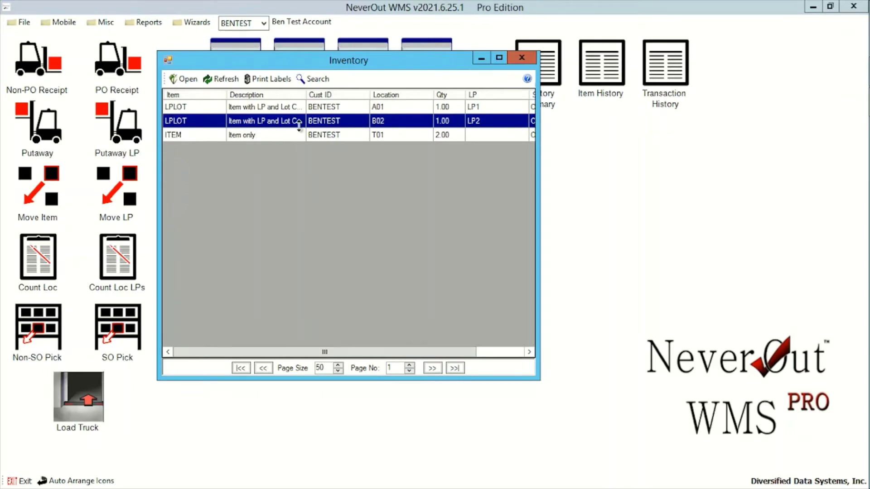
pyautogui.click(400, 109)
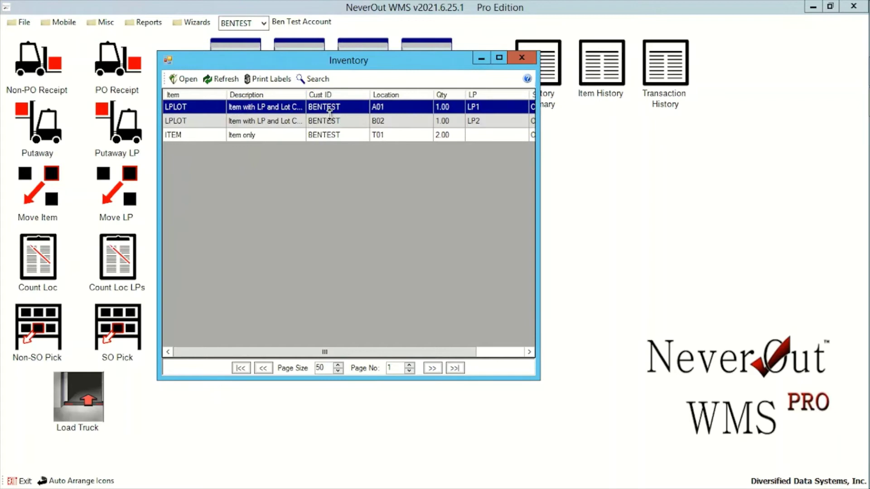
pyautogui.click(392, 122)
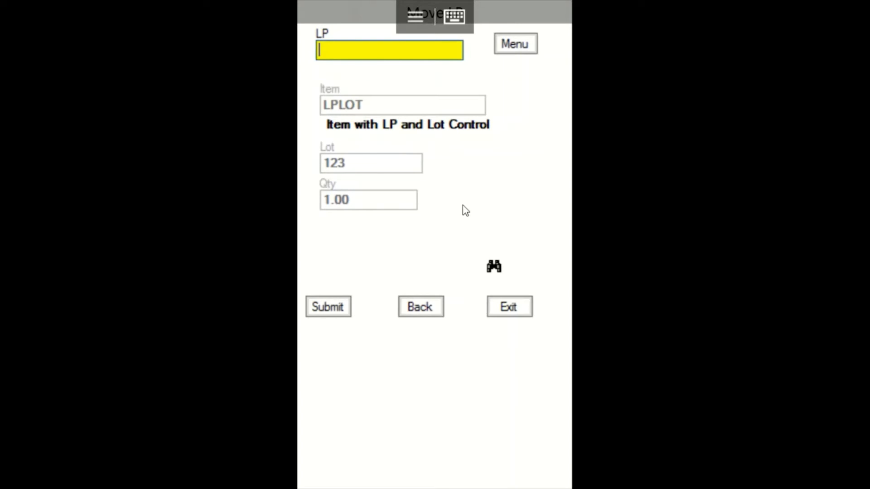
# Move LP2 to suggested location A01 in the mobile client, and refresh the desktop inventory list to check it.
pyautogui.write('LP2')
pyautogui.press('Return')
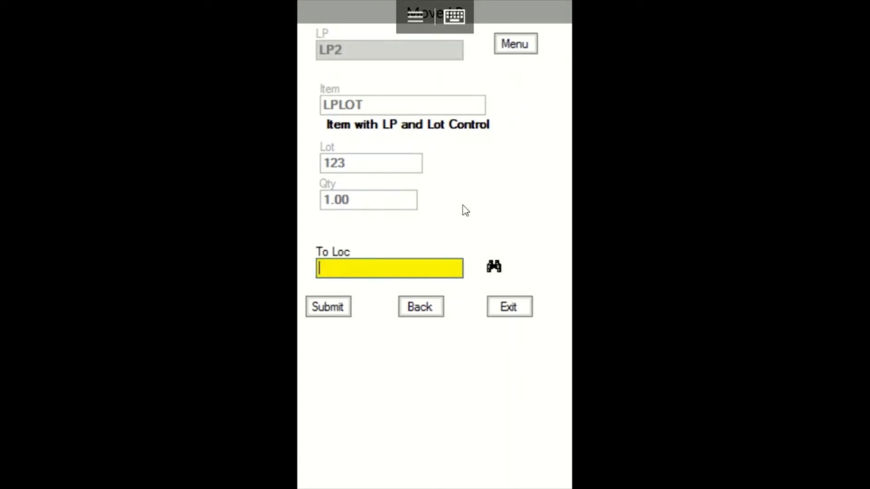
pyautogui.click(494, 268)
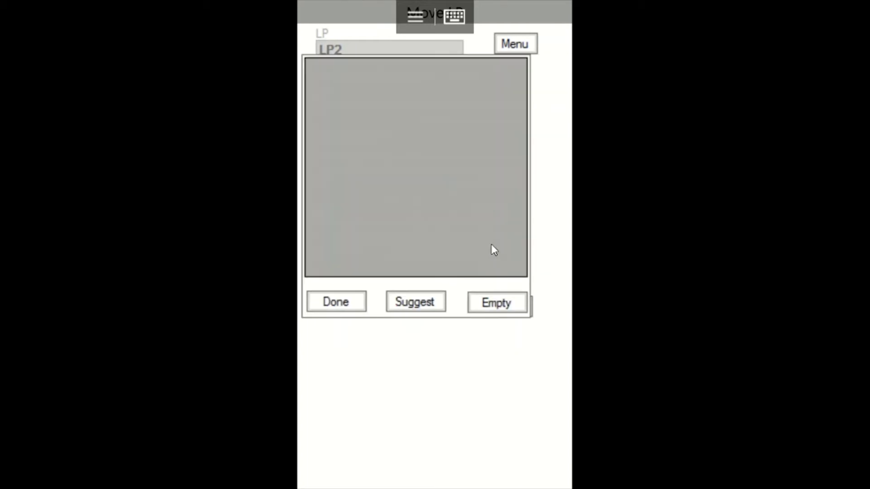
pyautogui.click(413, 305)
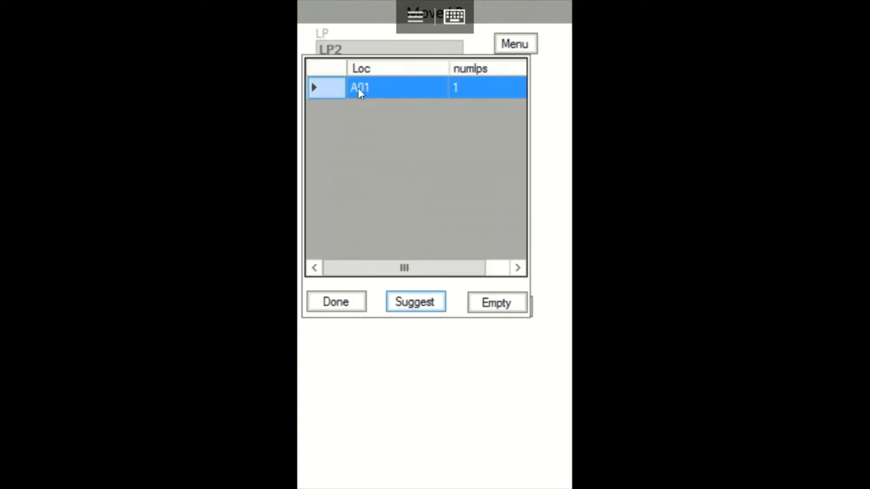
pyautogui.click(341, 307)
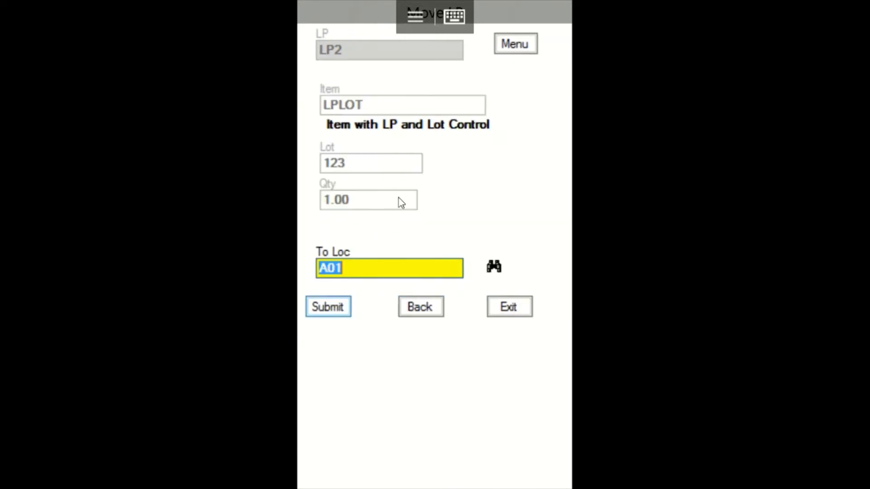
pyautogui.press('Return')
pyautogui.click(493, 319)
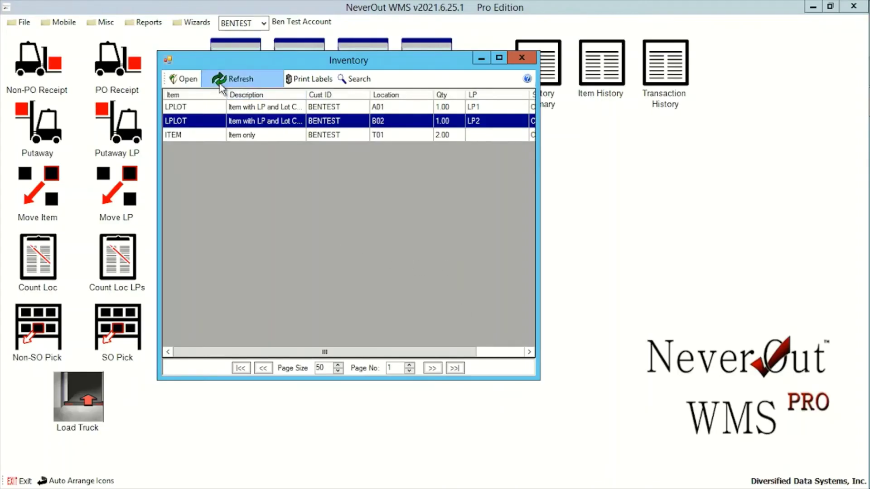
pyautogui.click(220, 80)
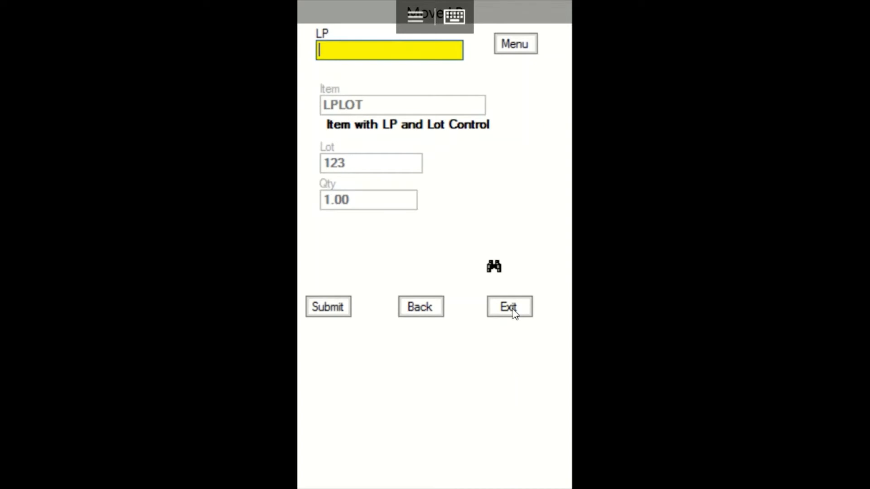
# Leave the license plate move, run an inventory inquiry for item LPLOT in the mobile client, and close the inquiry.
pyautogui.click(511, 310)
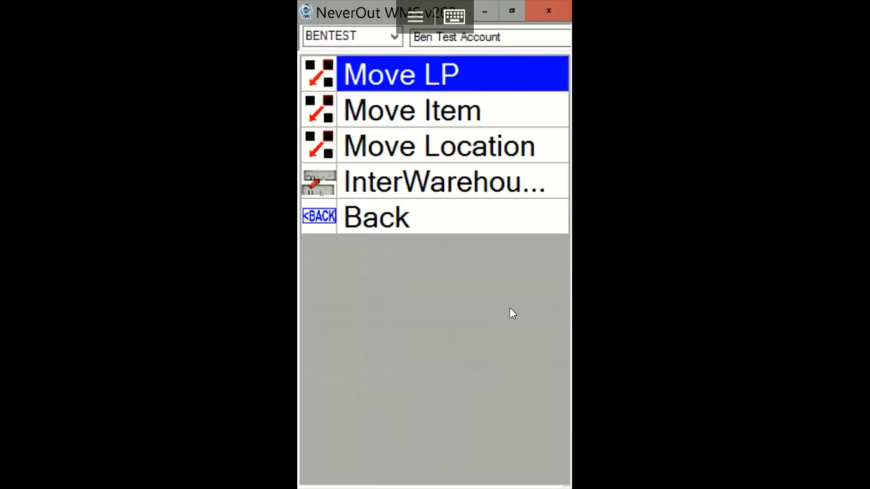
pyautogui.click(416, 226)
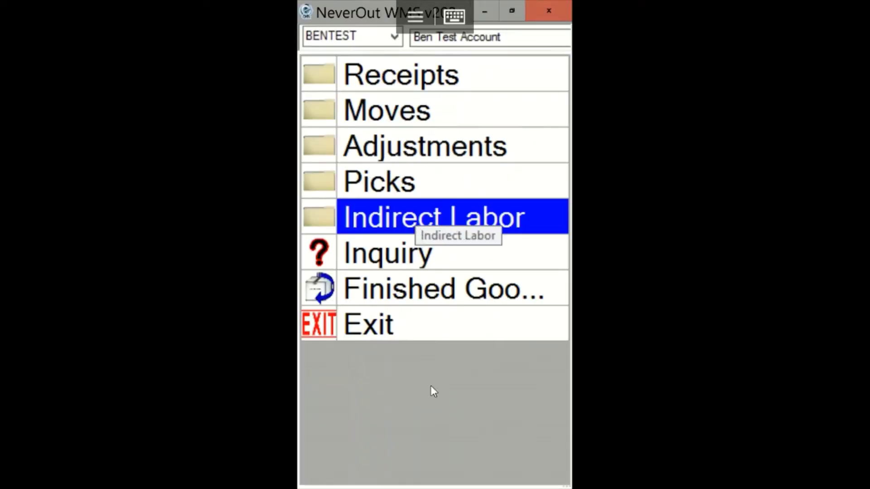
pyautogui.click(429, 254)
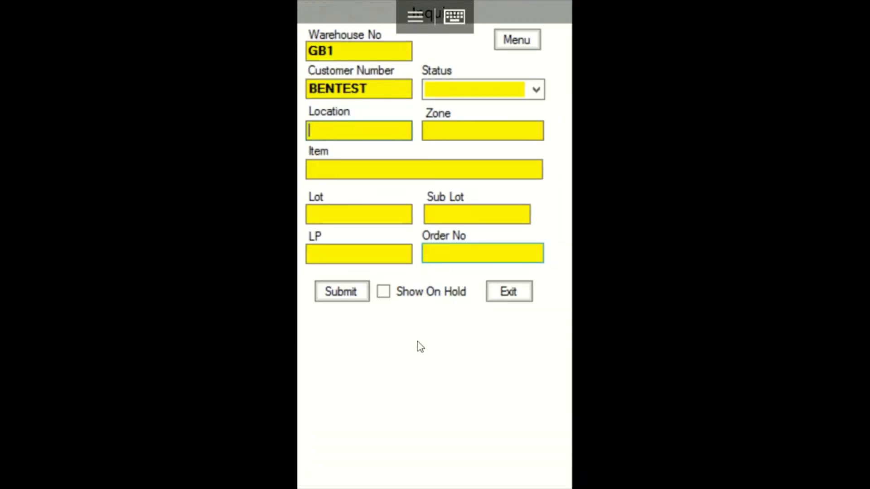
pyautogui.click(368, 169)
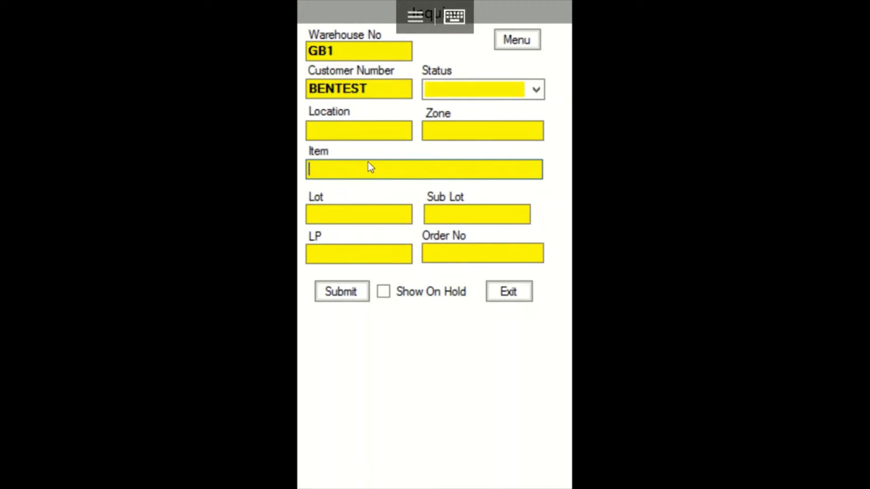
pyautogui.write('LPLOT')
pyautogui.click(341, 294)
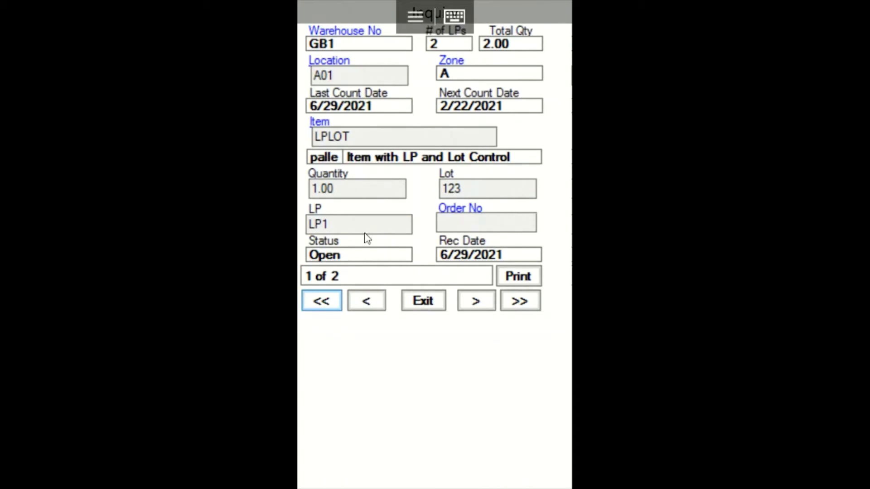
pyautogui.click(423, 301)
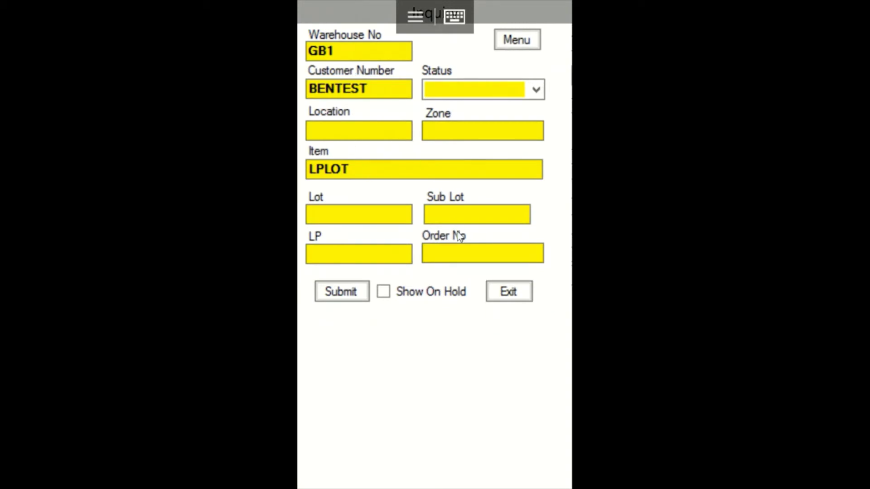
pyautogui.click(504, 292)
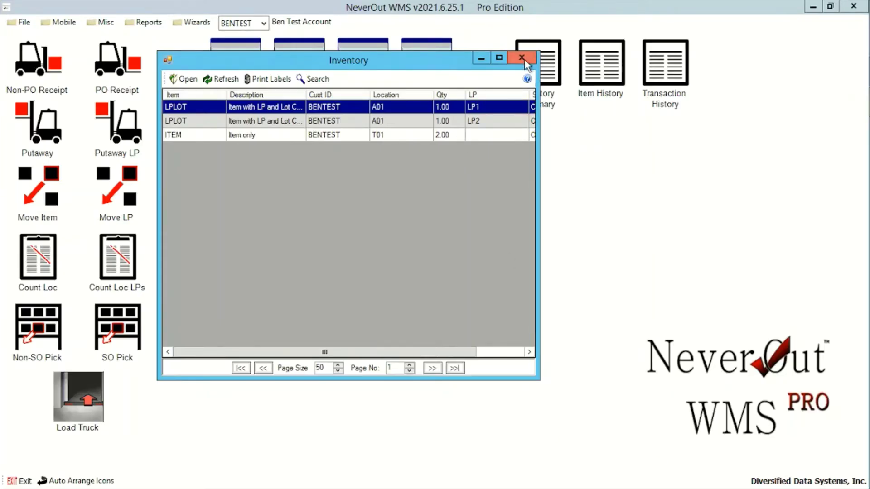
# Close the desktop inventory list, list warehouse GB1's locations in Count Manager, view the count frequency options, and close it.
pyautogui.click(523, 57)
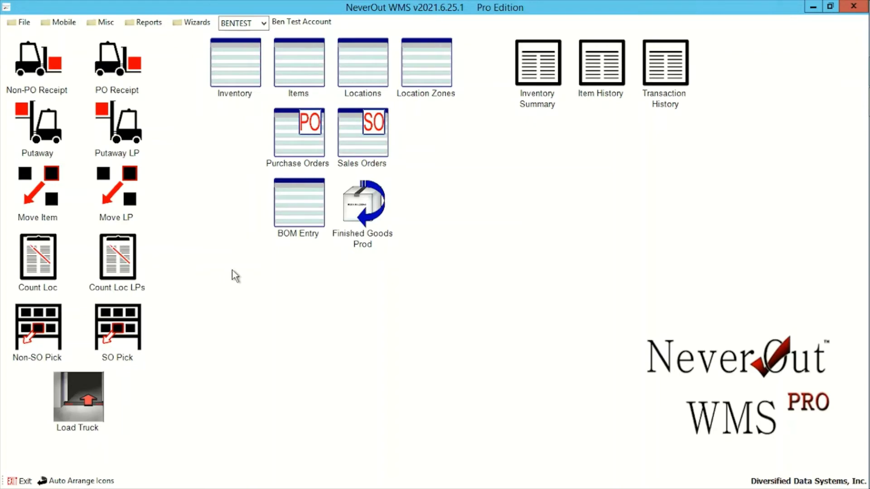
pyautogui.click(13, 26)
pyautogui.moveTo(35, 50)
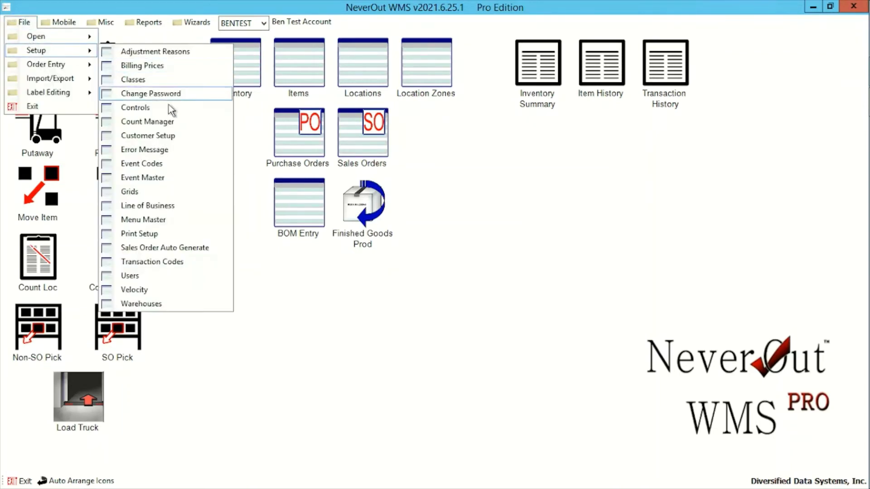
pyautogui.click(171, 123)
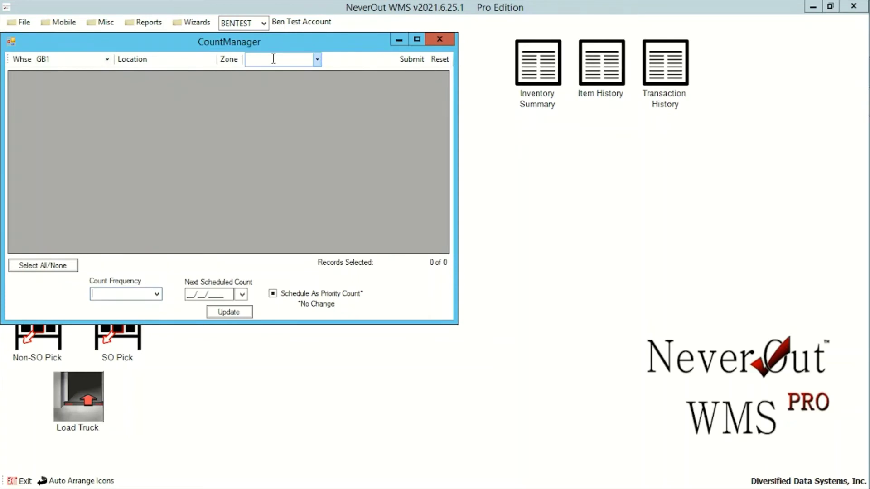
pyautogui.click(410, 59)
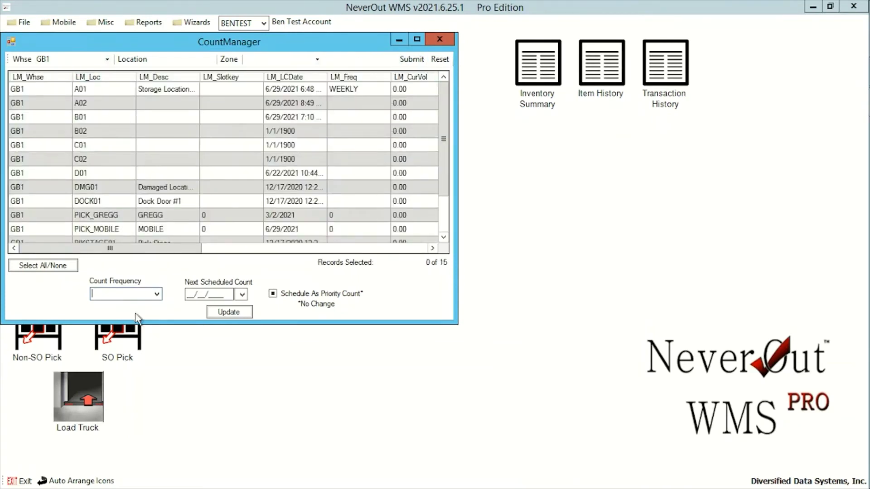
pyautogui.click(157, 294)
pyautogui.click(156, 294)
pyautogui.click(439, 39)
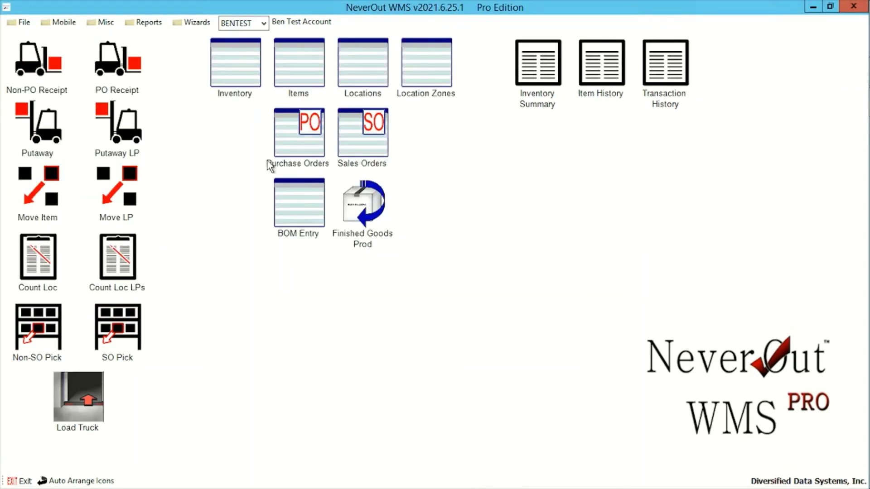
# Check the stock locations in the desktop inventory list, and open the location cycle count in the mobile client.
pyautogui.doubleClick(245, 77)
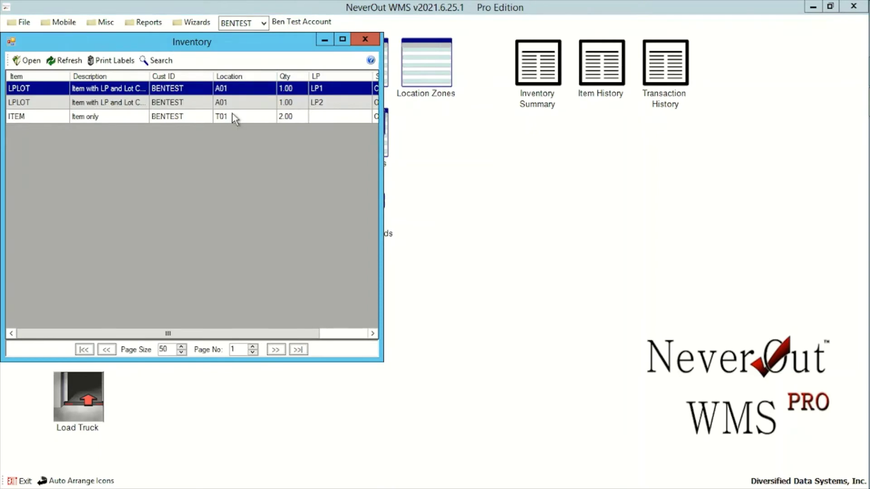
pyautogui.click(365, 41)
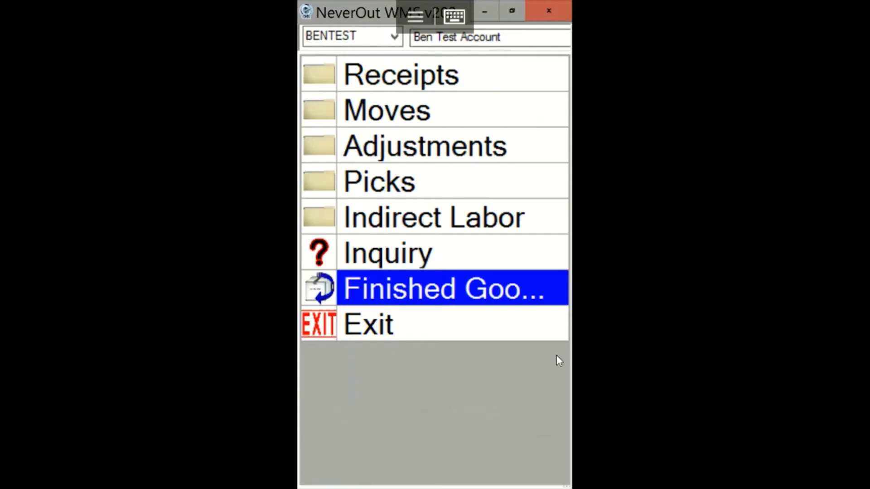
pyautogui.click(438, 156)
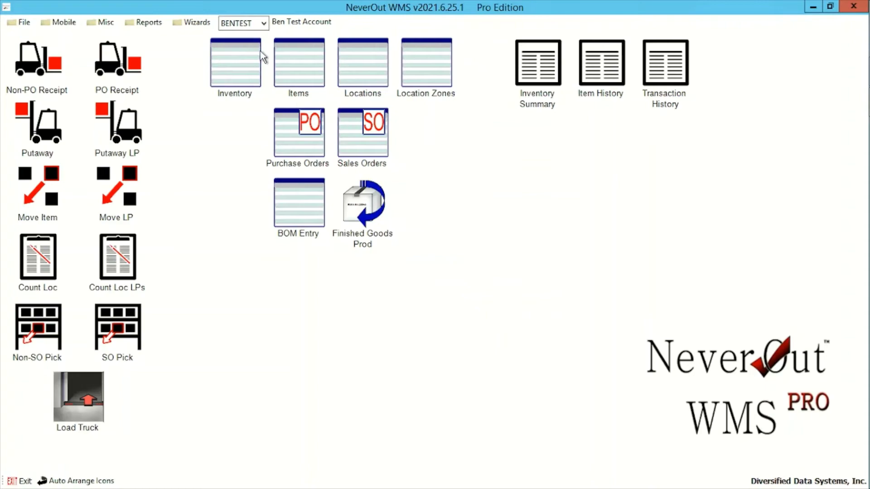
pyautogui.doubleClick(259, 54)
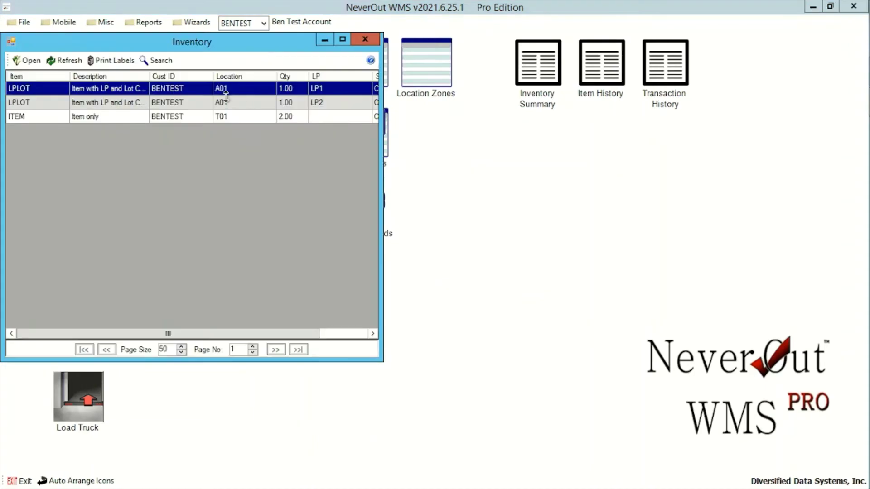
pyautogui.click(365, 39)
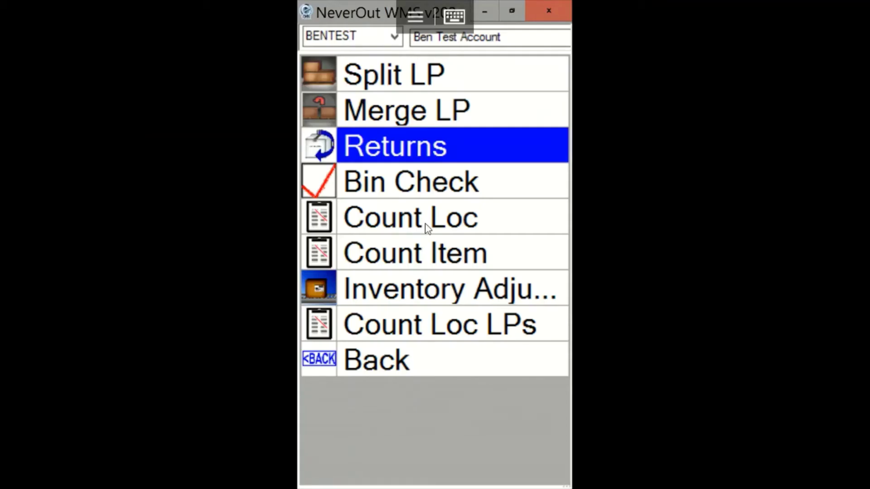
pyautogui.click(426, 222)
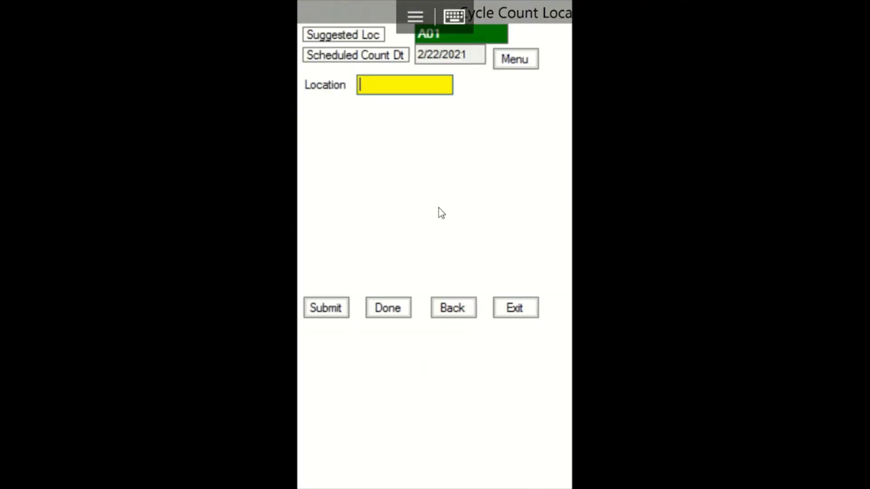
# Start the cycle count of suggested location A01, and count license plate LP1.
pyautogui.write('A01')
pyautogui.press('Return')
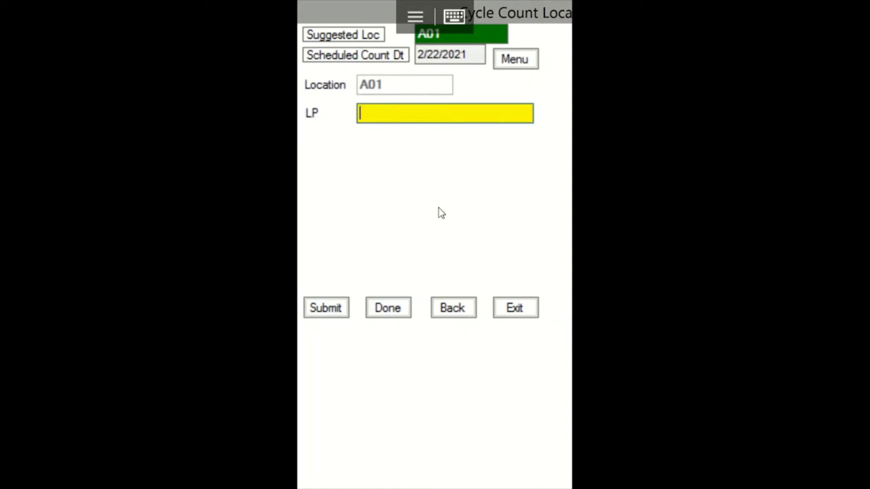
pyautogui.write('LP1')
pyautogui.press('Return')
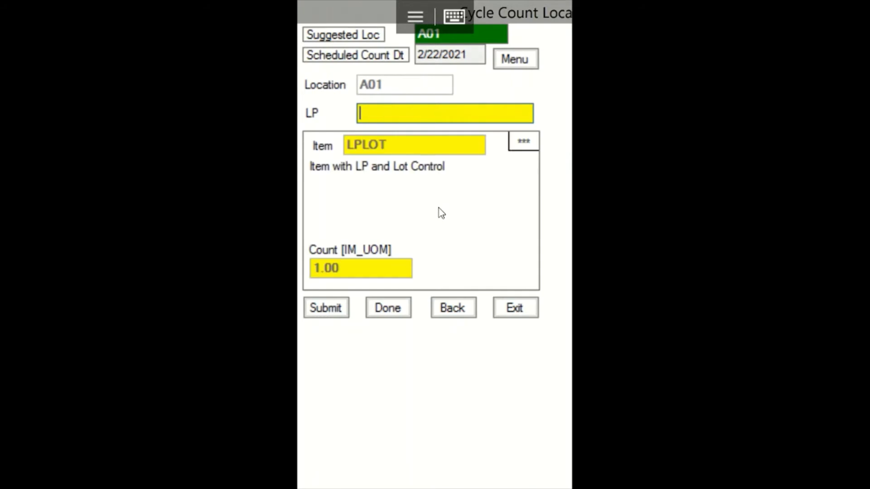
# Review the counted and uncounted product lists for location A01, and return to counting.
pyautogui.click(528, 144)
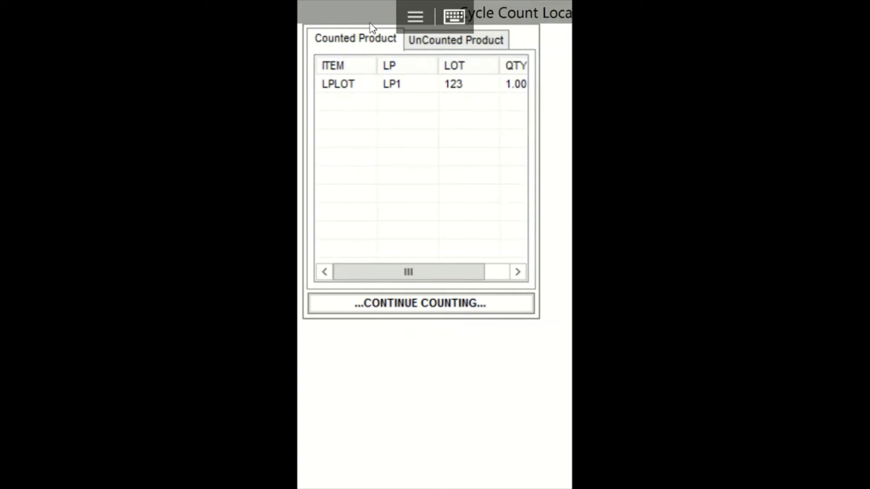
pyautogui.click(417, 41)
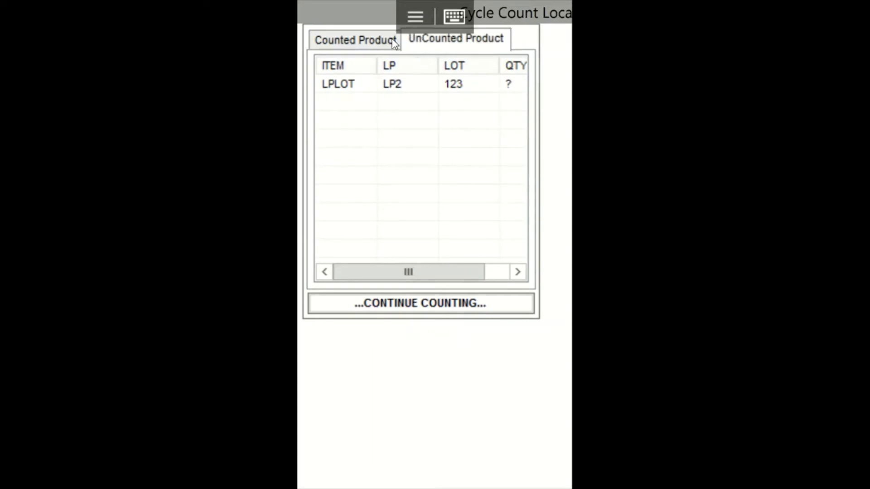
pyautogui.click(383, 41)
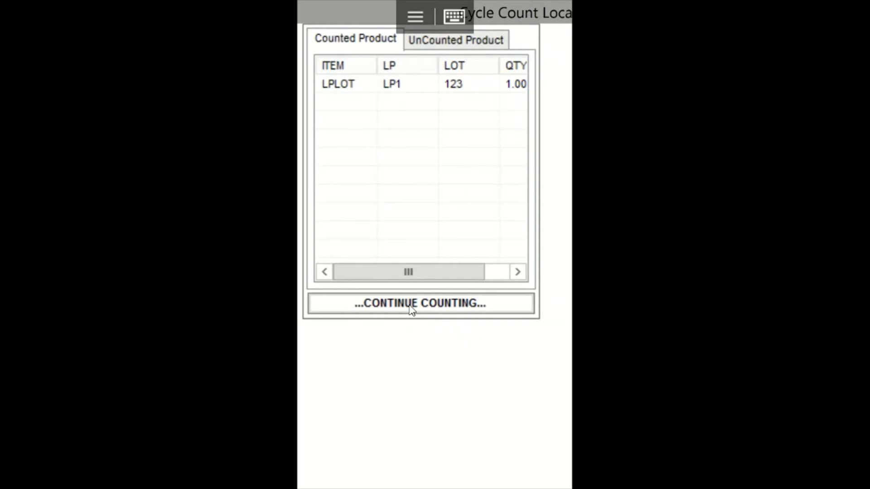
pyautogui.click(412, 310)
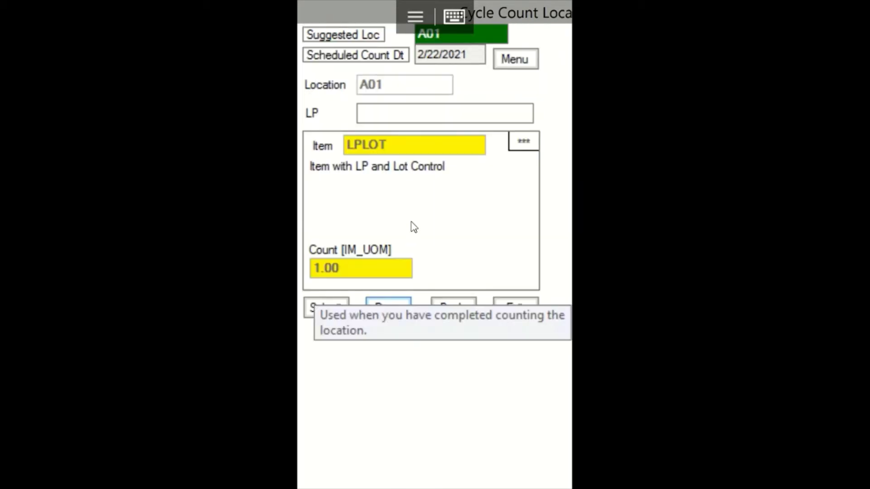
# Try to finish the count, decline deleting the uncounted product, and count license plate LP2.
pyautogui.click(416, 116)
pyautogui.click(388, 308)
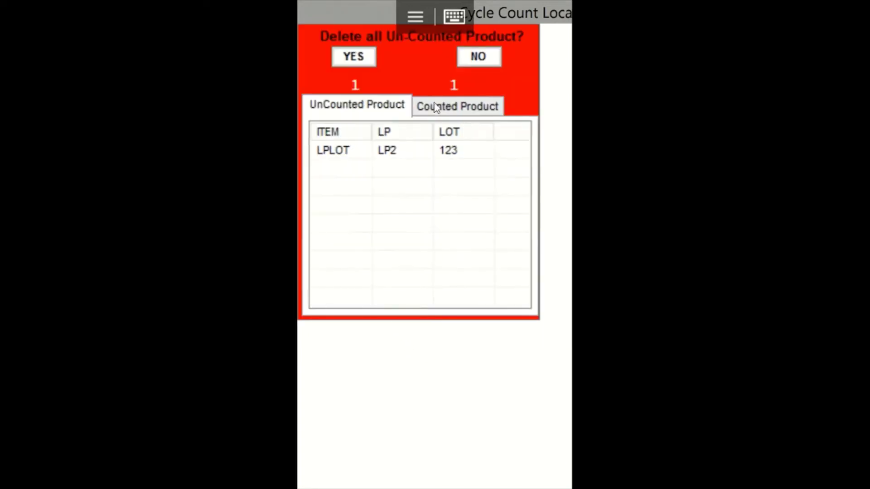
pyautogui.click(477, 58)
pyautogui.write('LP2')
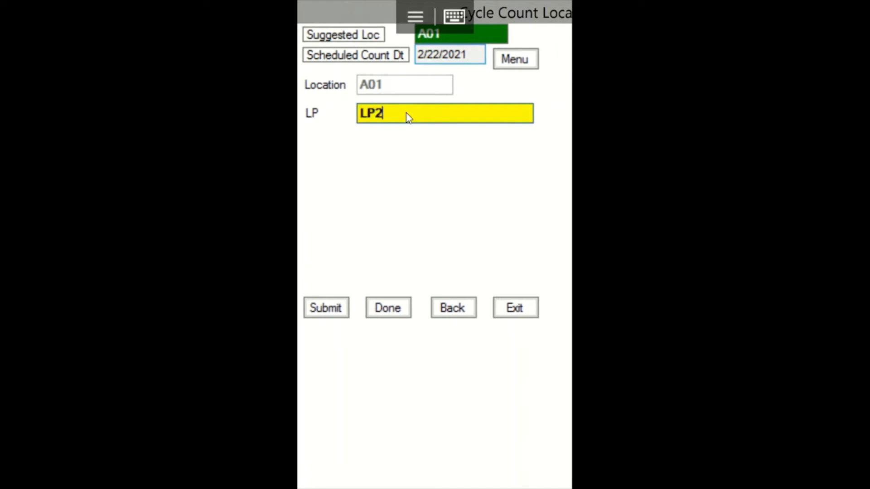
pyautogui.press('Return')
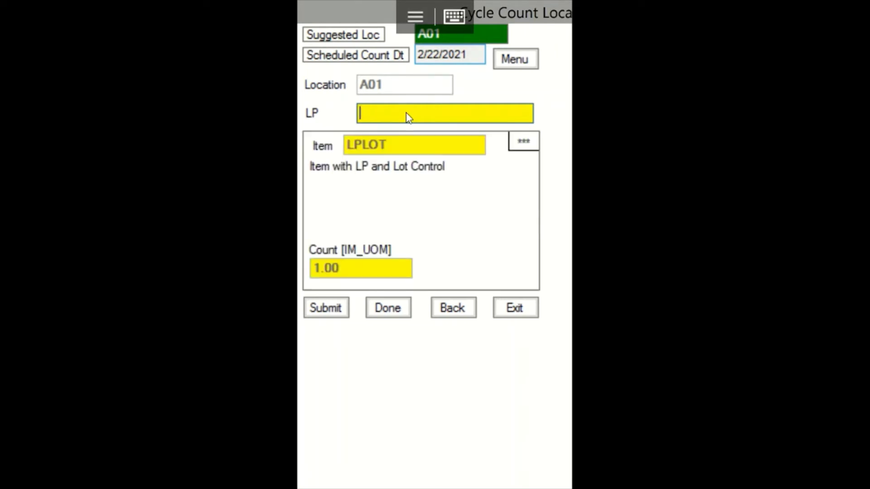
# Complete the cycle count of location A01, and return to the mobile client's main menu.
pyautogui.click(395, 310)
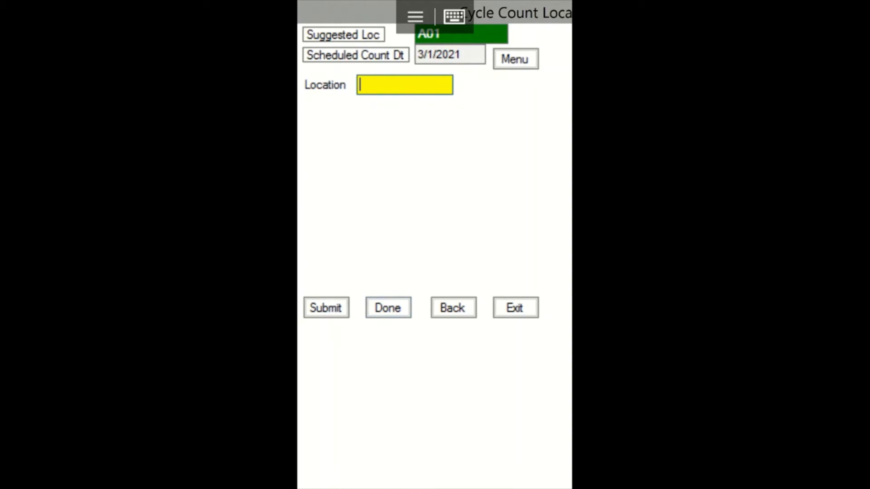
pyautogui.click(515, 309)
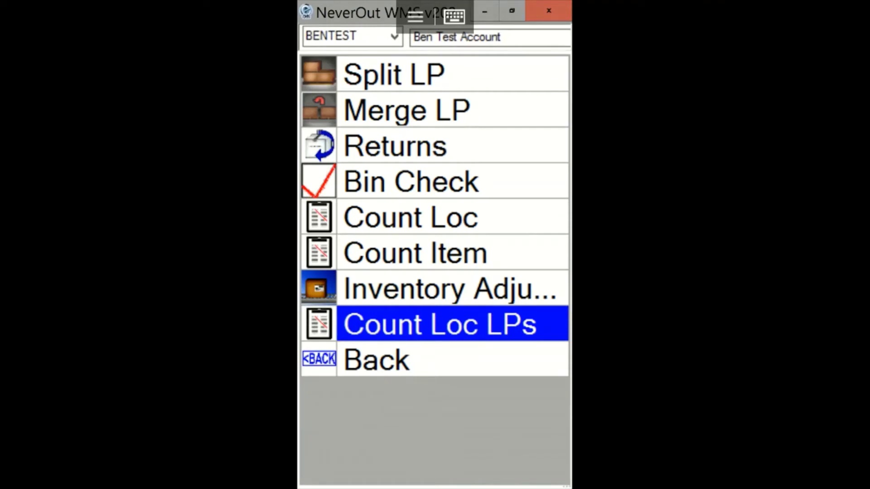
pyautogui.click(465, 372)
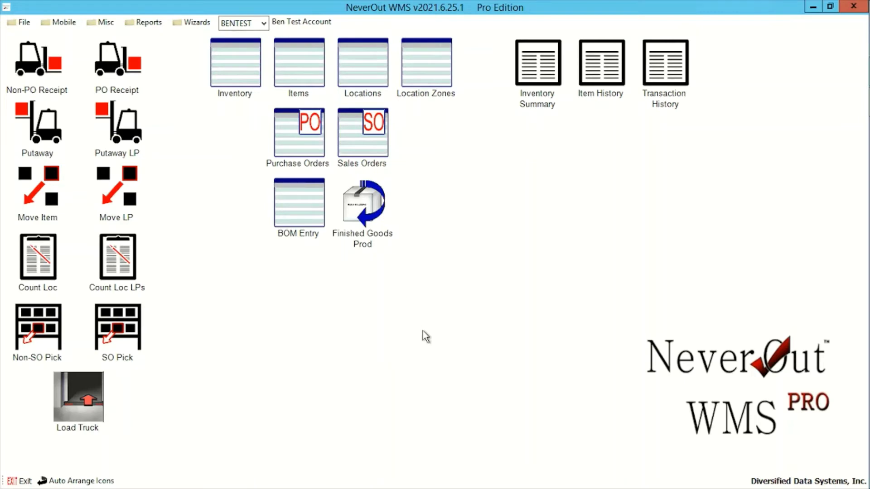
# In the desktop system, examine the header and raw material details of finished good FGLP's bill of materials, and close it.
pyautogui.doubleClick(295, 217)
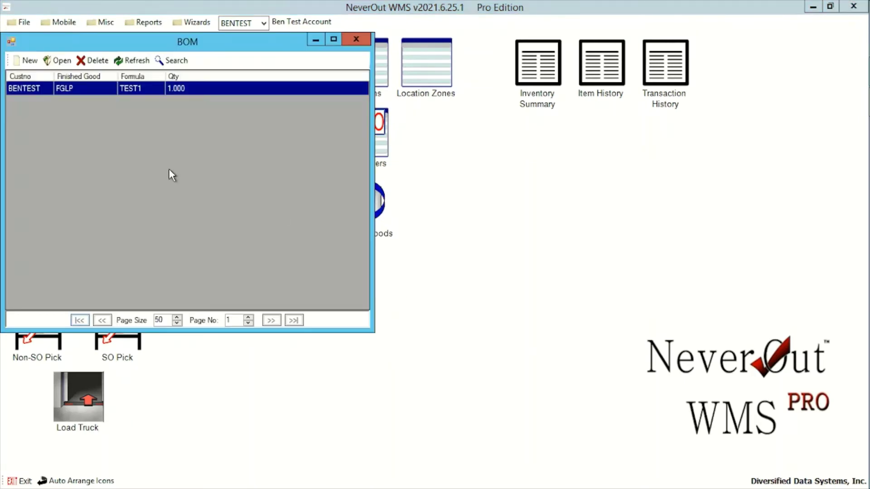
pyautogui.doubleClick(83, 88)
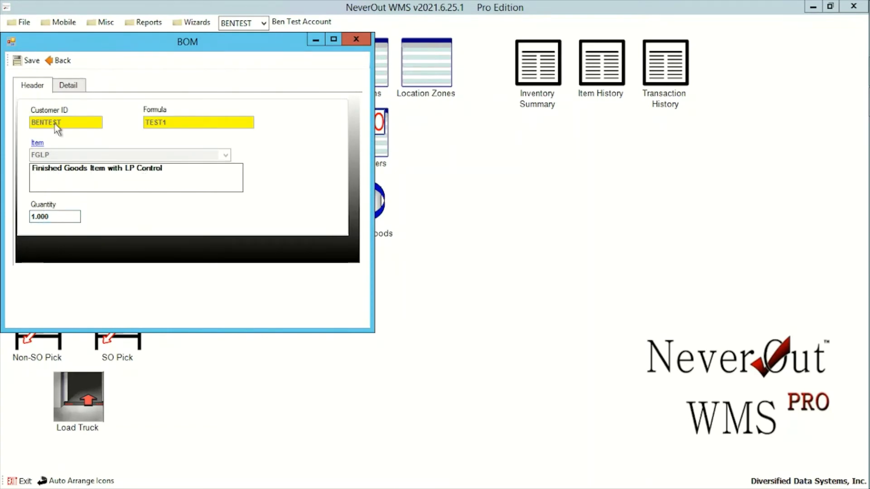
pyautogui.click(65, 88)
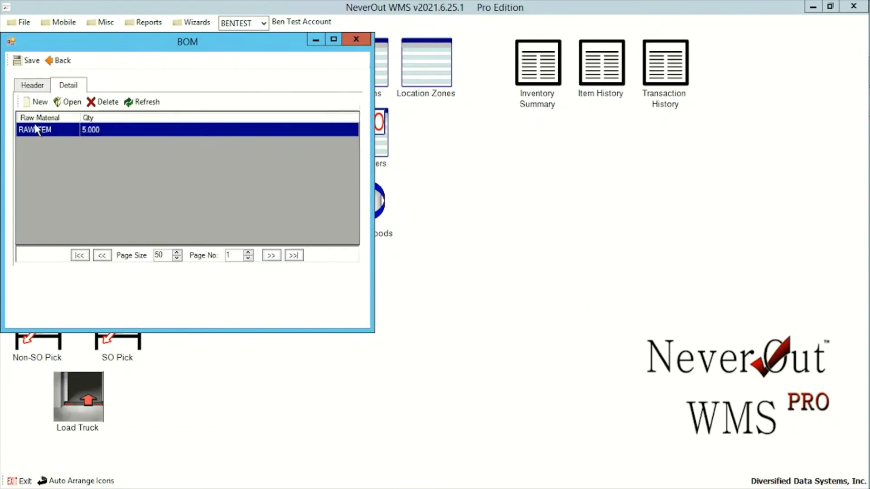
pyautogui.click(32, 87)
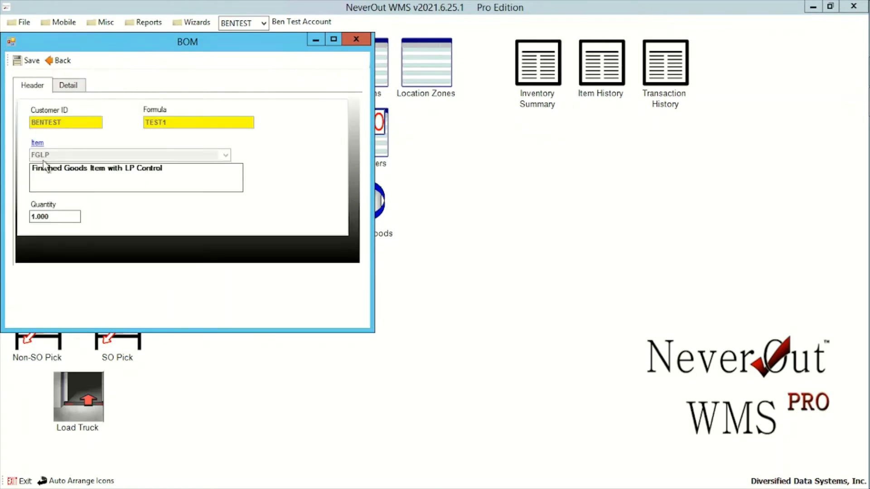
pyautogui.click(66, 86)
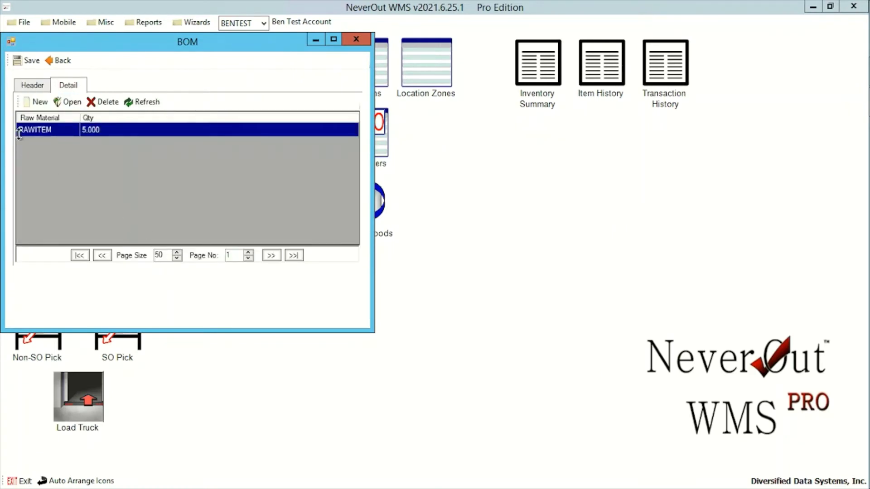
pyautogui.click(30, 85)
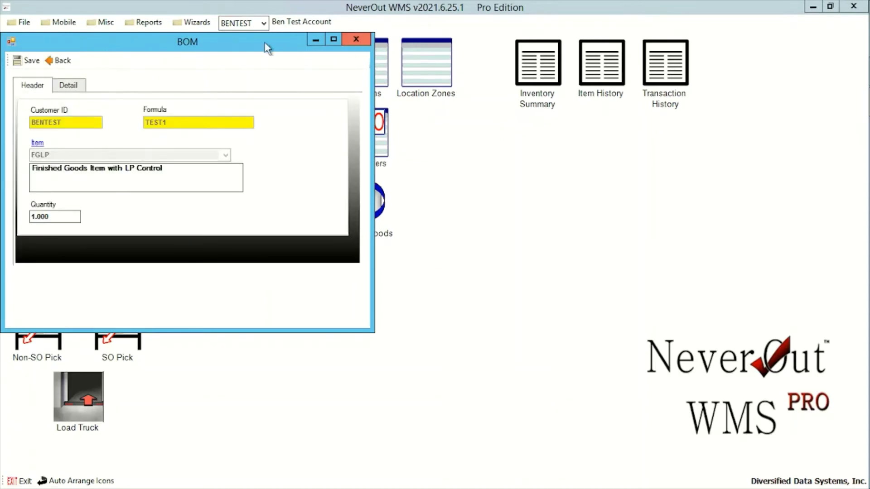
pyautogui.click(80, 90)
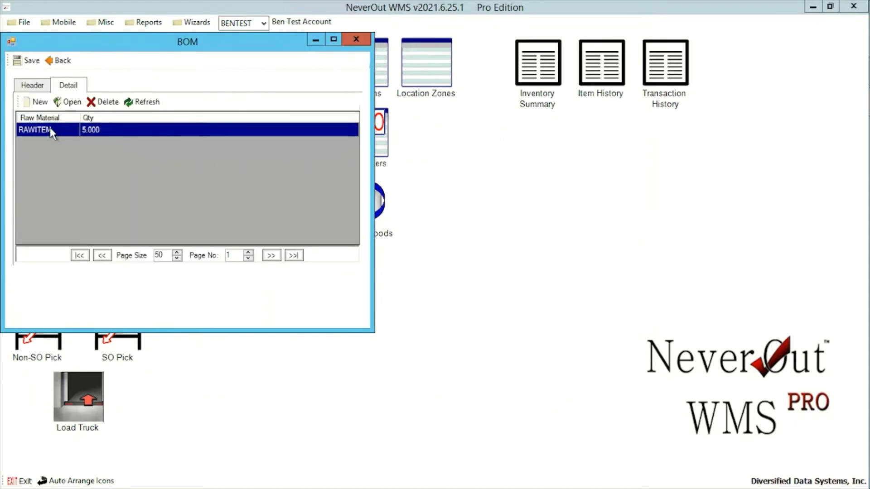
pyautogui.click(34, 86)
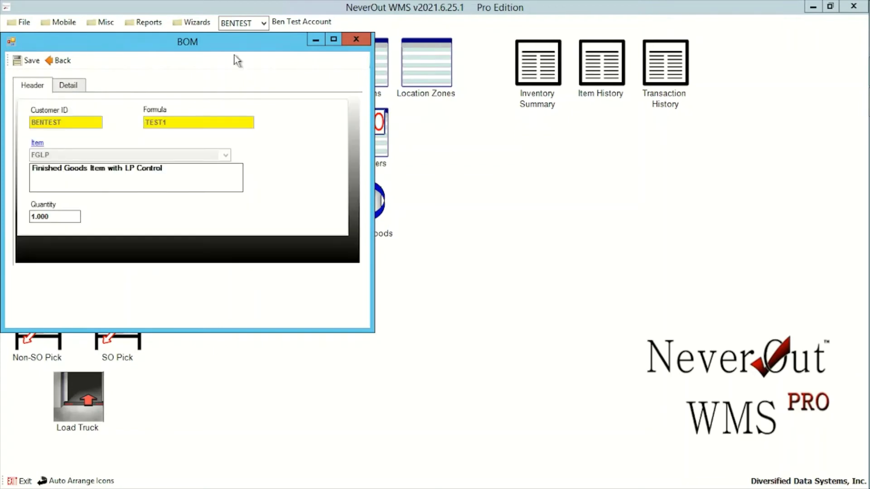
pyautogui.click(356, 40)
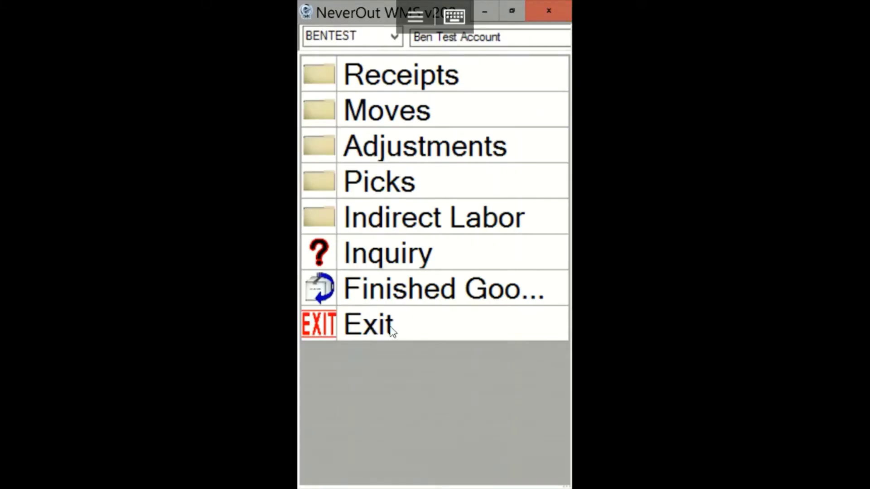
# In the mobile client, receive 100 of RAWITEM into location A01 as a non-PO receipt with a reference number, and exit the receipt.
pyautogui.click(393, 84)
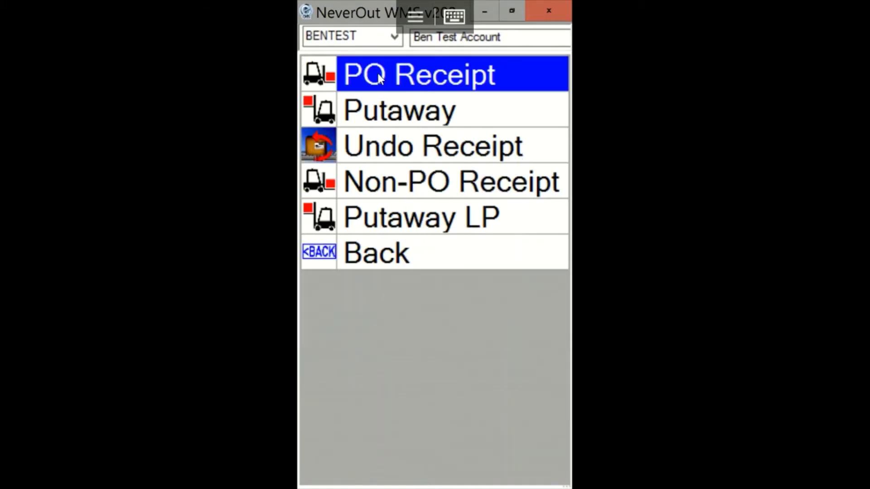
pyautogui.click(443, 186)
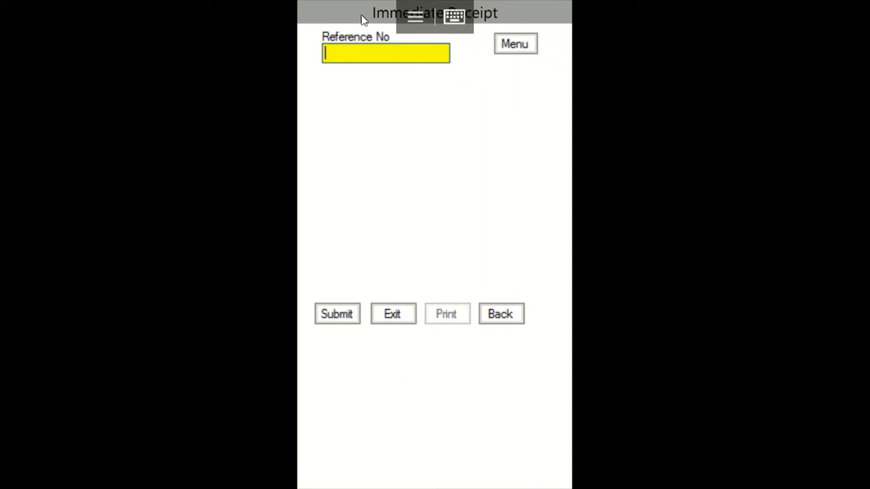
pyautogui.write('PO123')
pyautogui.press('Return')
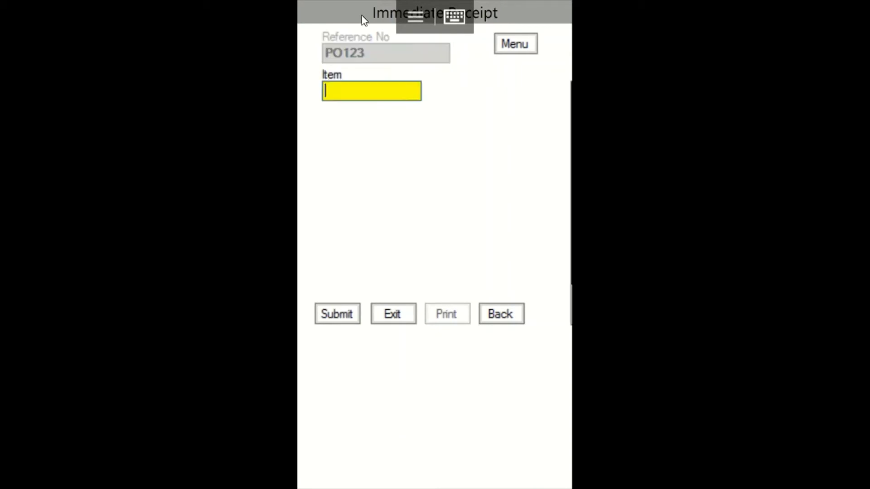
pyautogui.write('RAWITEM')
pyautogui.press('Return')
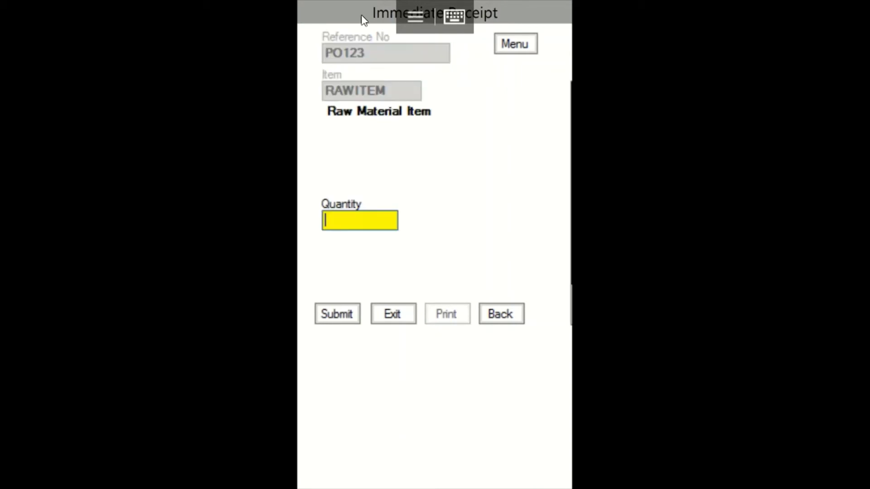
pyautogui.write('100')
pyautogui.press('Return')
pyautogui.write('A01')
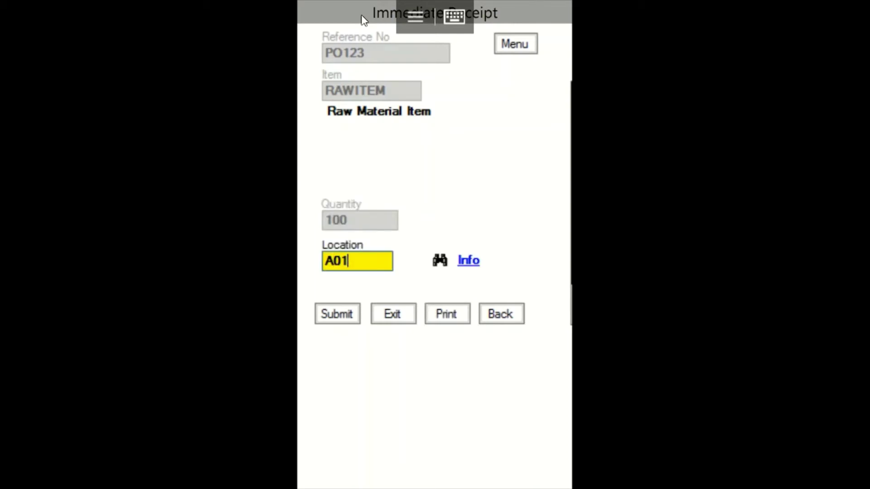
pyautogui.press('Return')
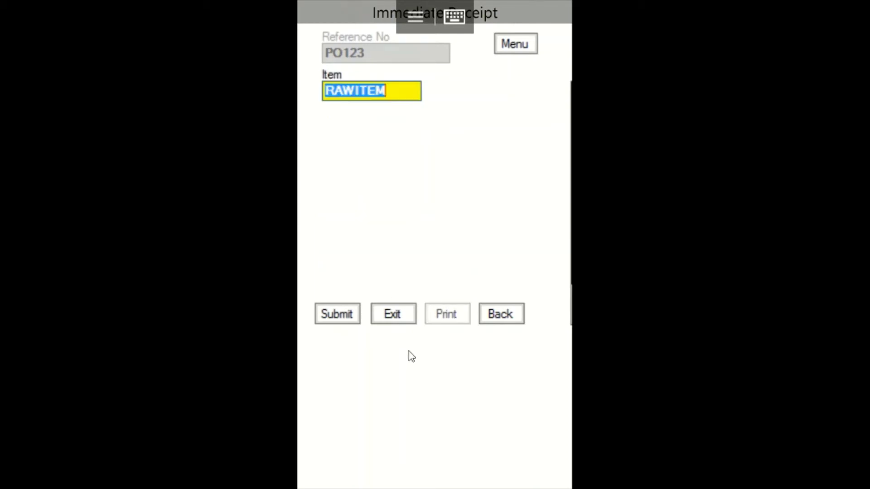
pyautogui.click(393, 314)
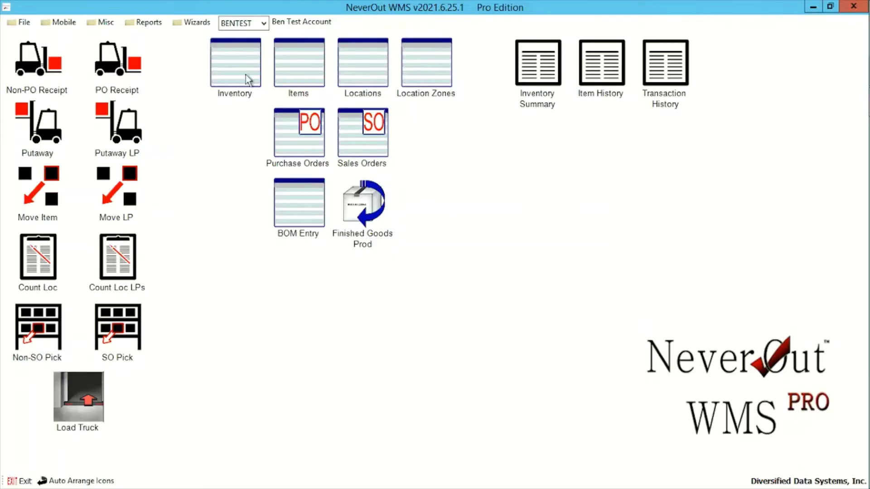
# Check the stock rows, including RAWITEM, and their locations in the desktop inventory list, and close it.
pyautogui.doubleClick(246, 74)
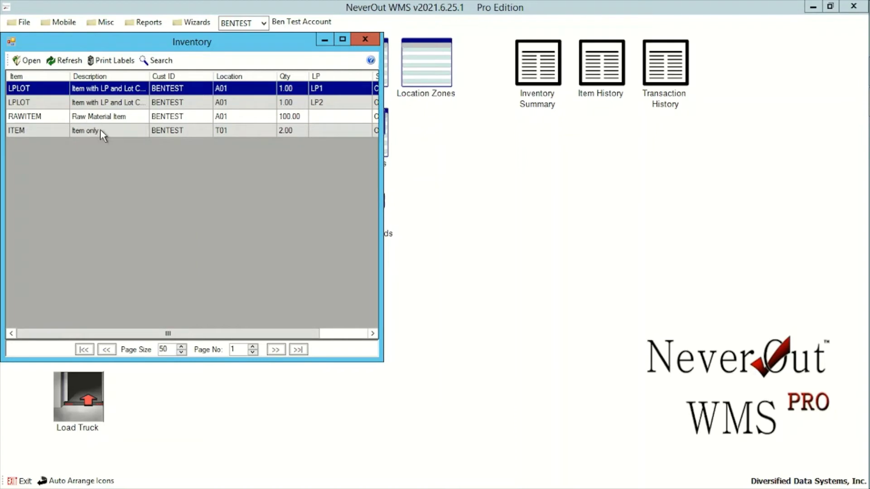
pyautogui.click(108, 117)
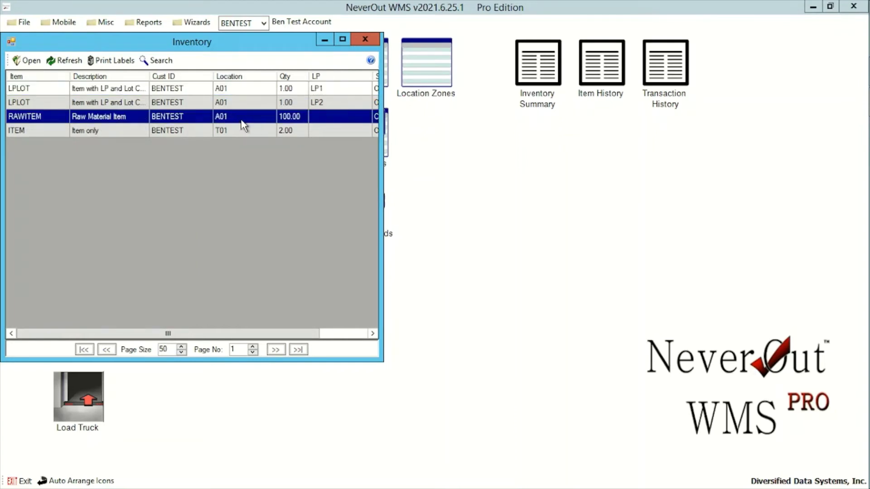
pyautogui.click(233, 102)
pyautogui.click(233, 90)
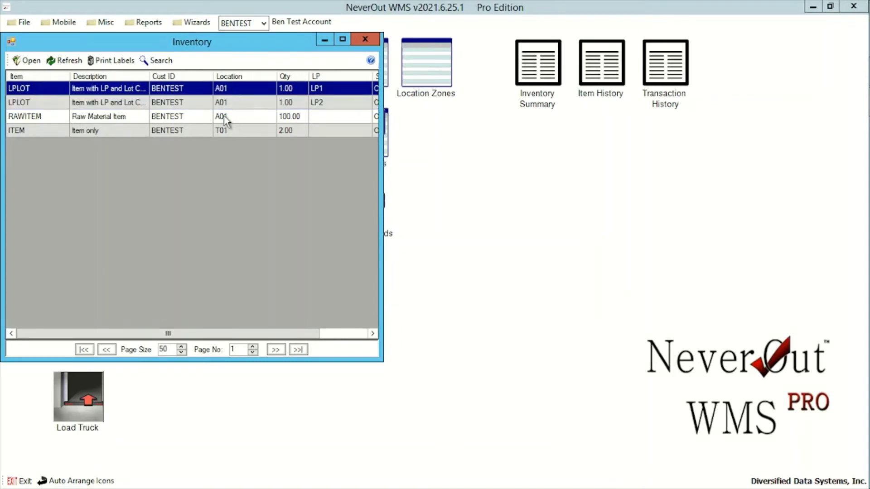
pyautogui.click(224, 117)
pyautogui.click(226, 131)
pyautogui.click(239, 92)
pyautogui.moveTo(227, 42); pyautogui.dragTo(292, 58)
pyautogui.moveTo(366, 58); pyautogui.dragTo(551, 55)
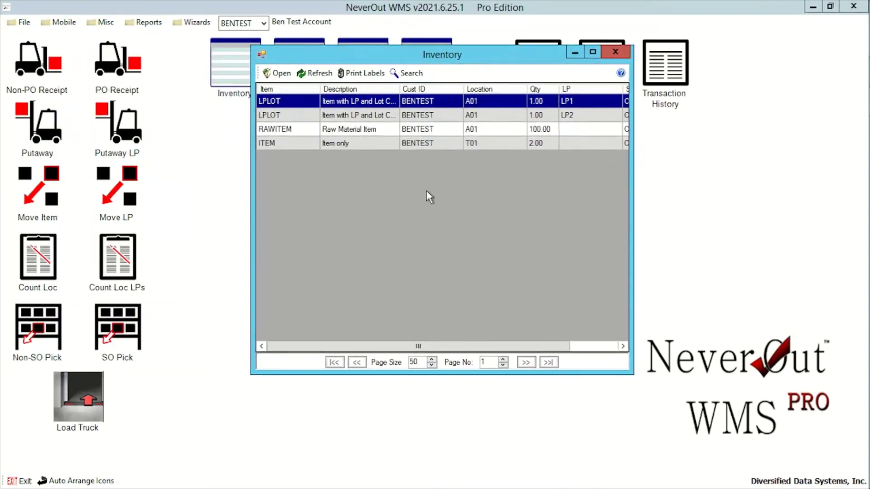
pyautogui.click(613, 52)
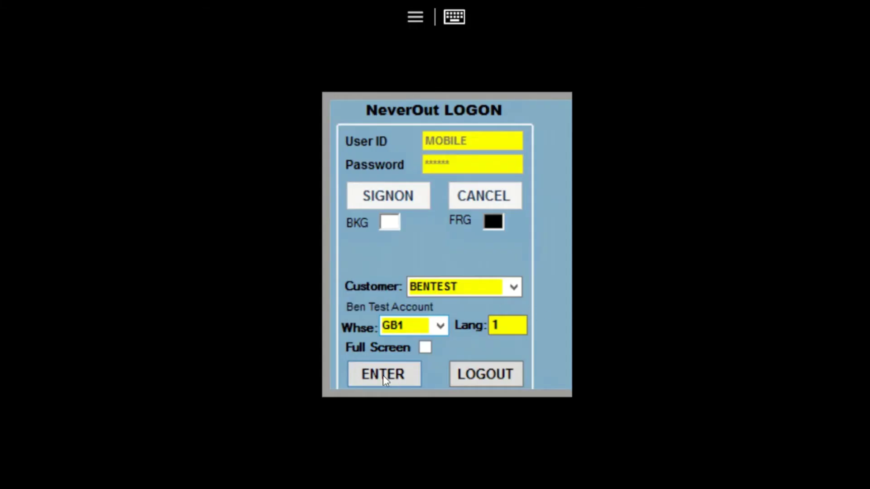
# Enter the mobile client for customer BENTEST and warehouse GB1, and open the item move transaction.
pyautogui.click(384, 377)
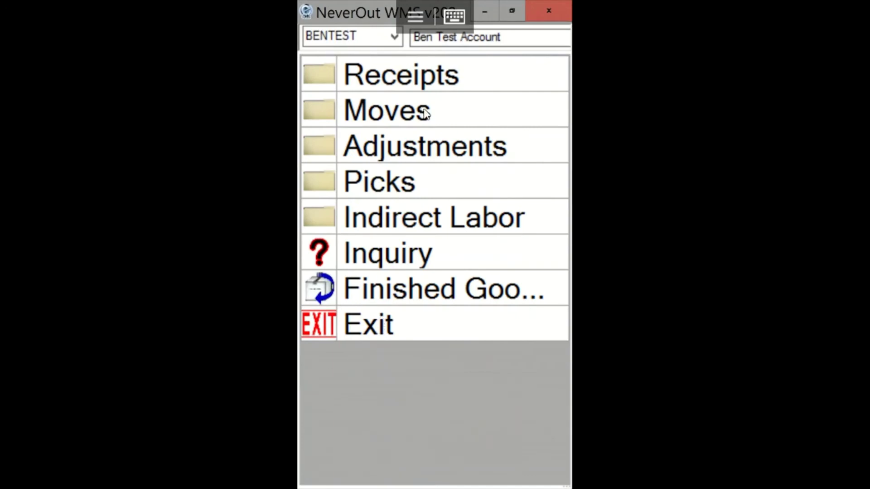
pyautogui.click(404, 114)
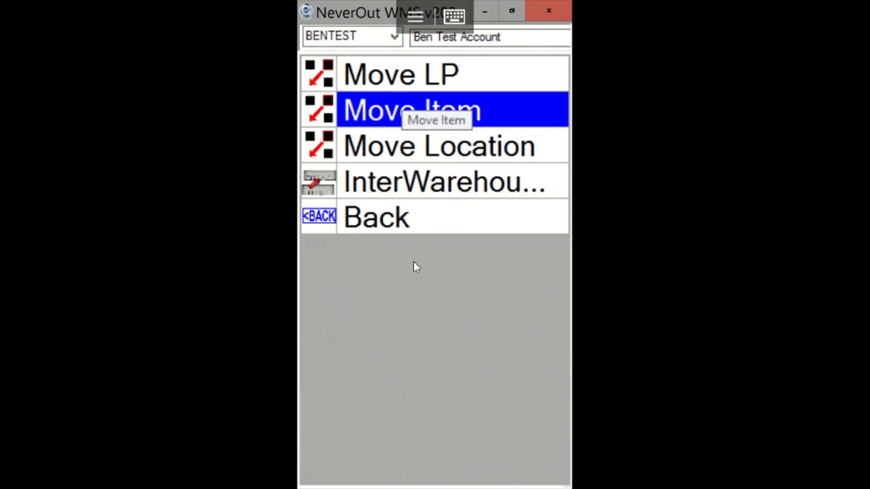
pyautogui.click(480, 110)
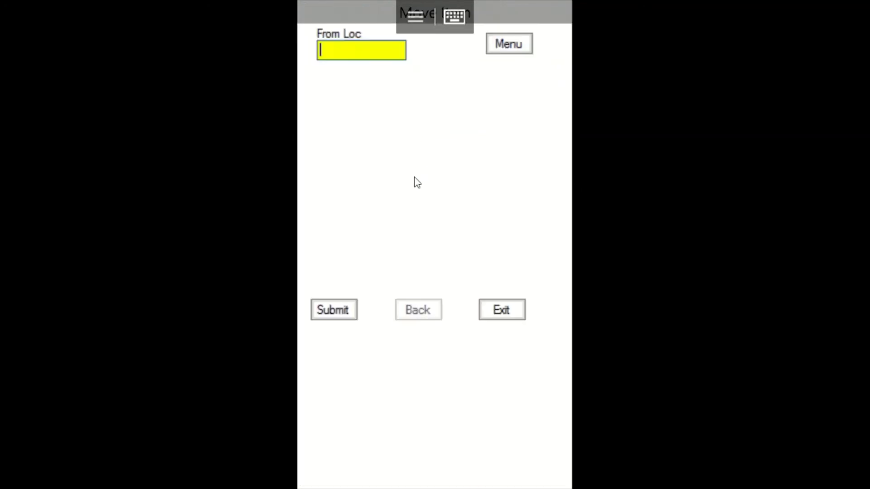
# Move 100 of RAWITEM from location A01 to WIP1, and return to the mobile client's main menu.
pyautogui.write('A01')
pyautogui.press('Return')
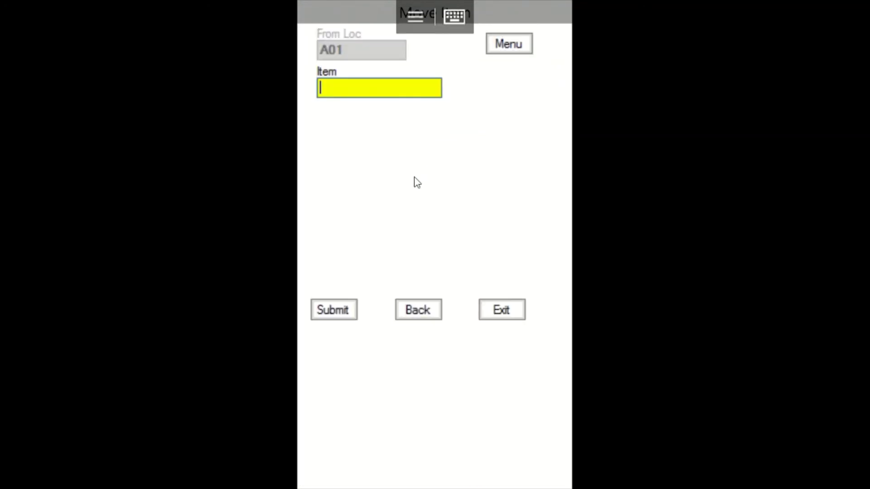
pyautogui.write('RAWITEM')
pyautogui.press('Return')
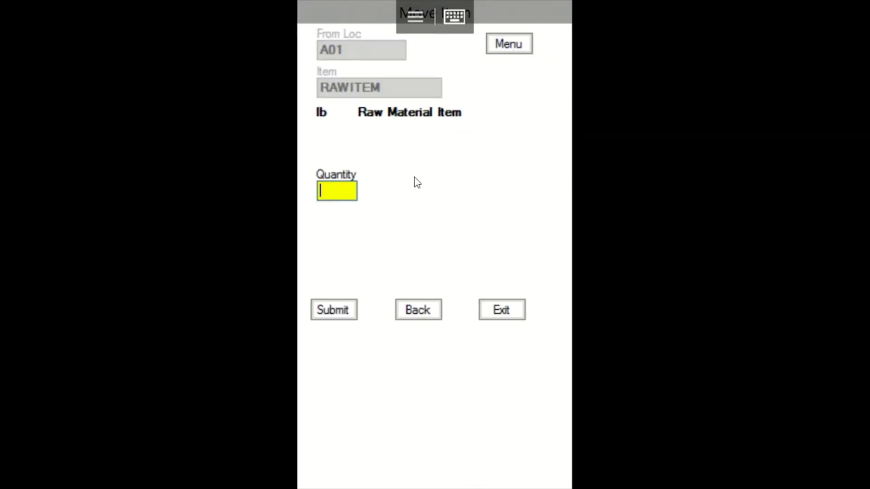
pyautogui.write('100')
pyautogui.press('Return')
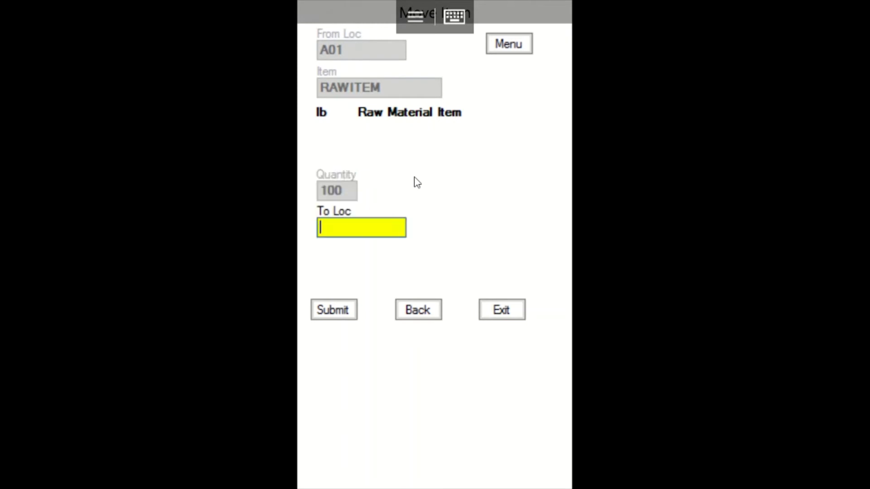
pyautogui.write('WIP1')
pyautogui.press('Return')
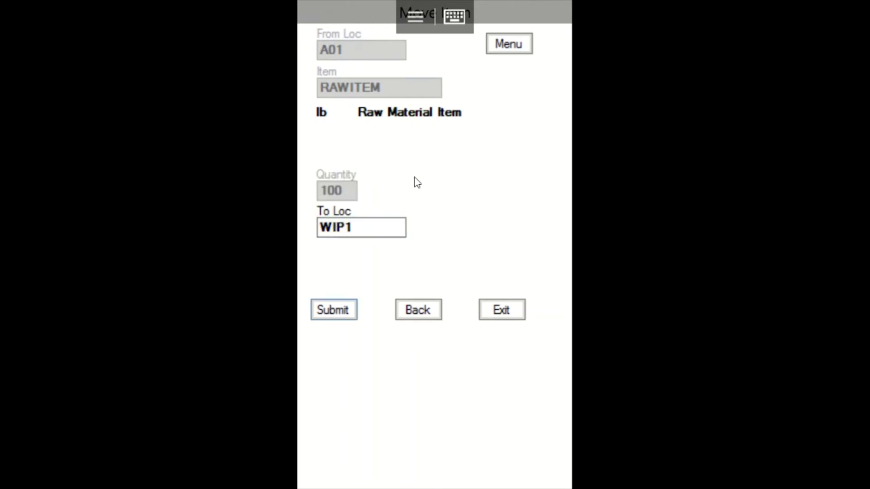
pyautogui.click(339, 311)
pyautogui.click(441, 324)
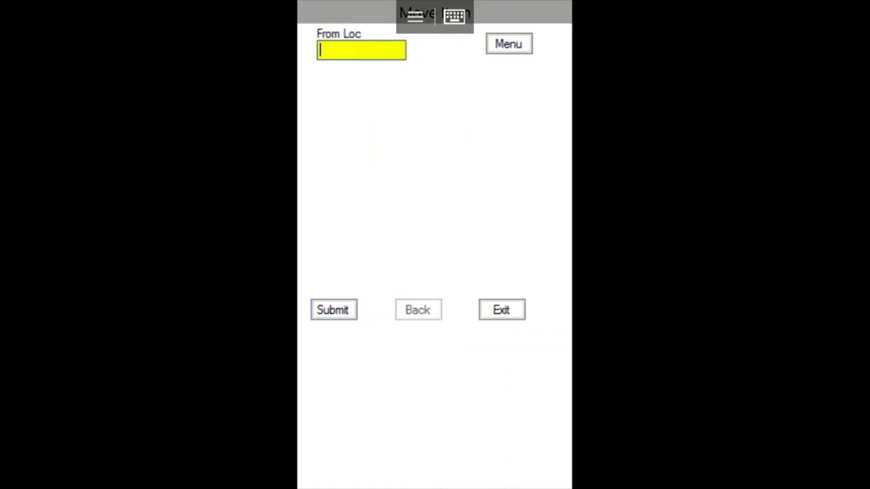
pyautogui.click(519, 318)
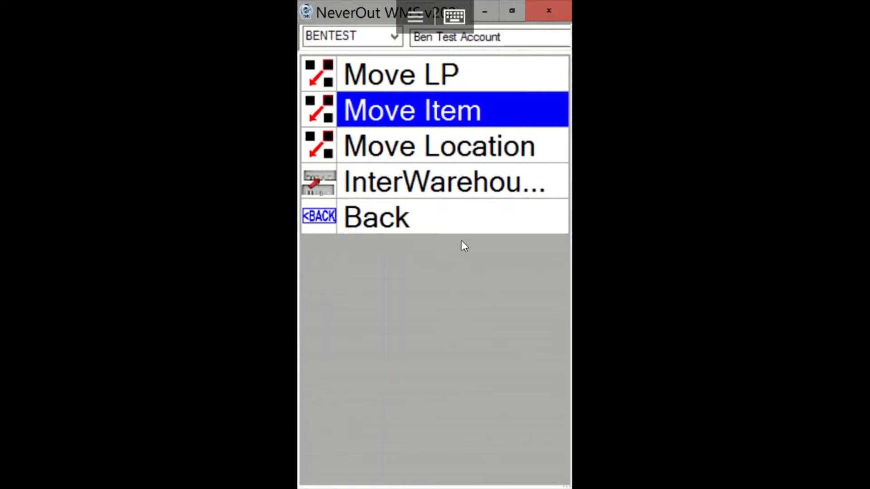
pyautogui.click(468, 227)
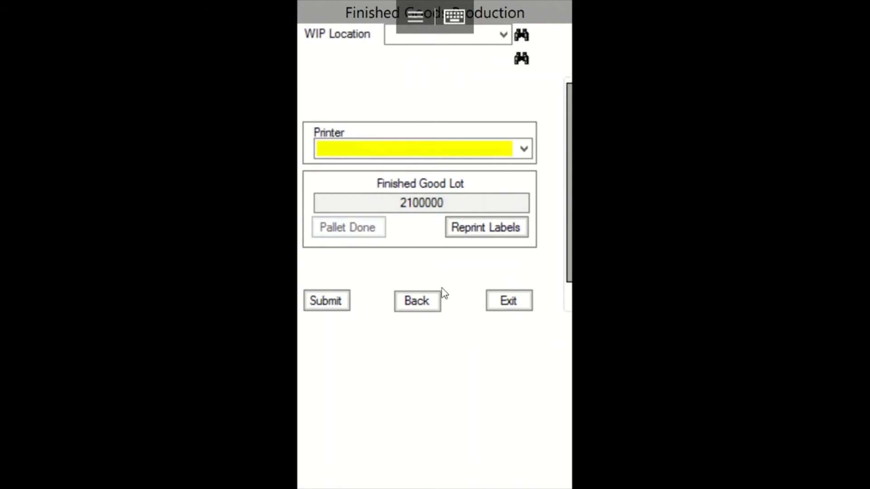
# In Finished Goods Production, select WIP location WIP1 and finished good FGLP.
pyautogui.click(504, 36)
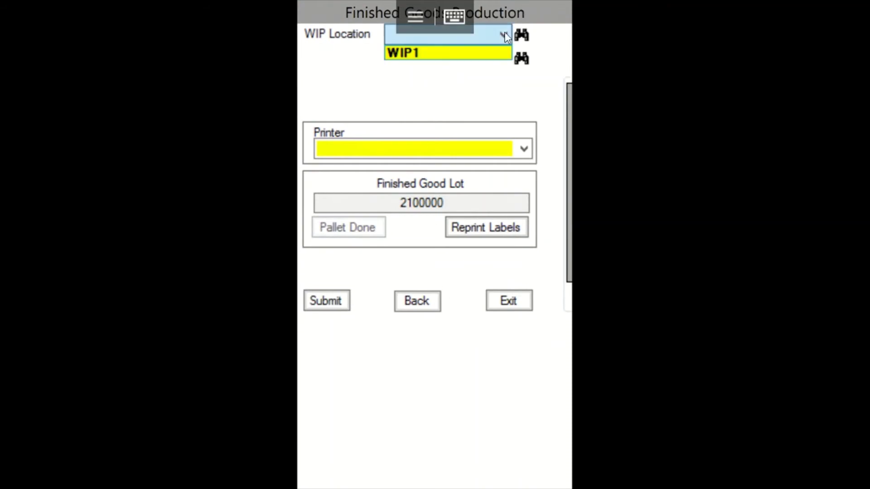
pyautogui.click(416, 54)
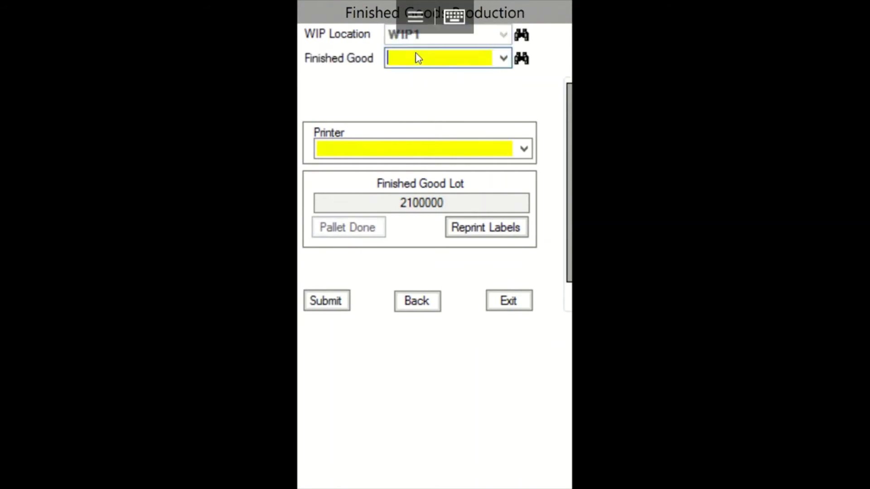
pyautogui.click(505, 61)
pyautogui.click(484, 80)
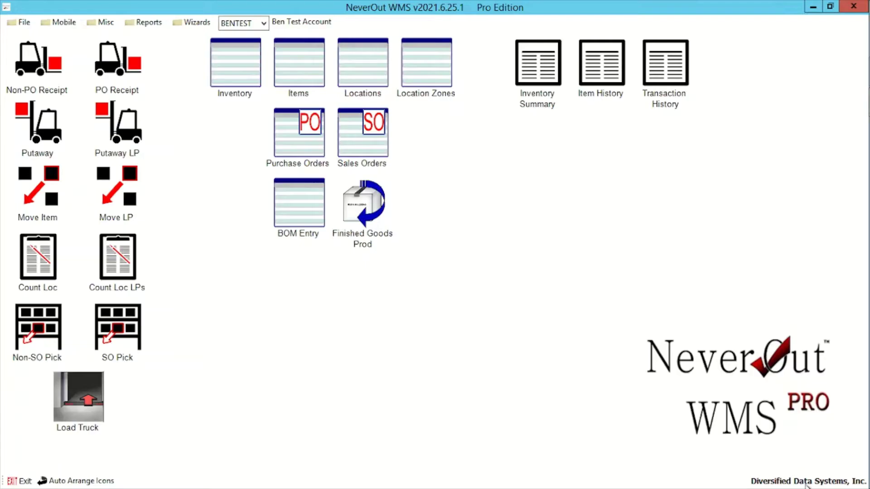
# In the desktop system, check the location and quantity of RAWITEM in the inventory list, and close it.
pyautogui.doubleClick(229, 62)
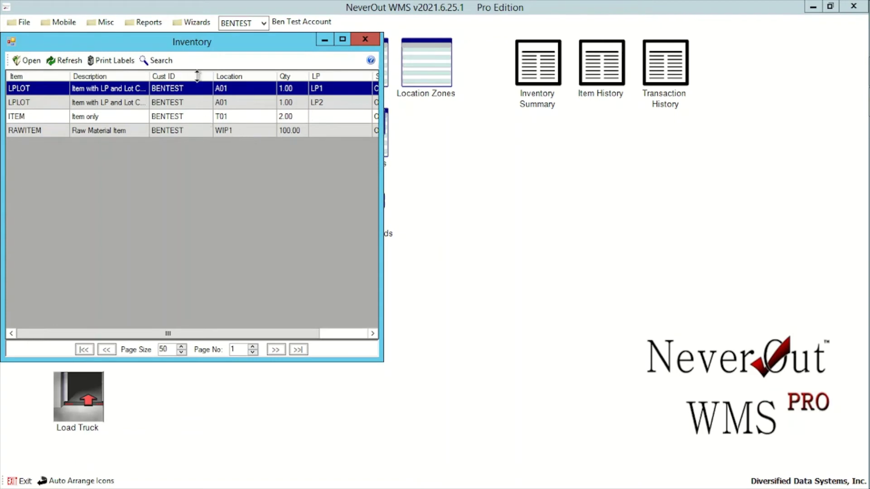
pyautogui.click(21, 23)
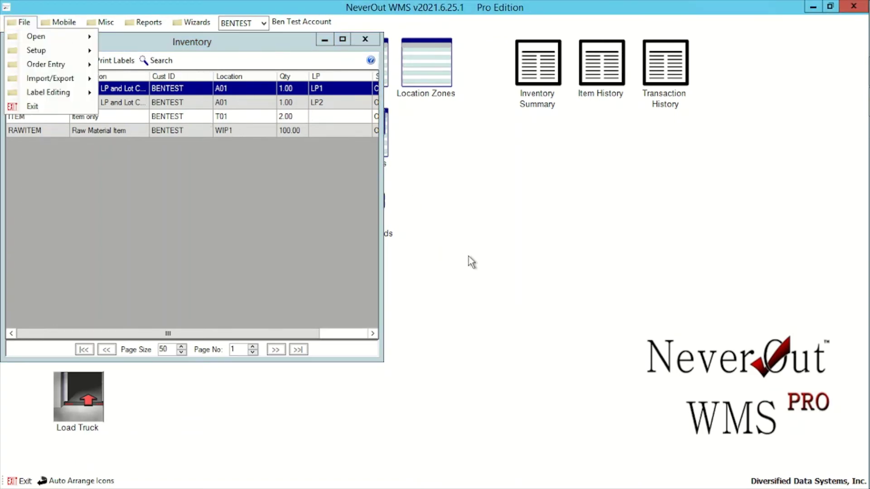
pyautogui.click(470, 260)
pyautogui.click(365, 39)
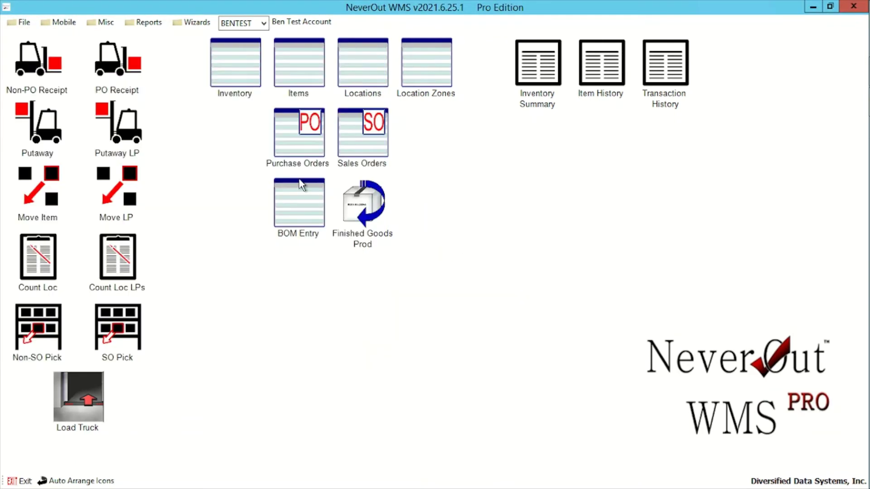
# Review the header and raw material quantity of FGLP's bill of materials, and close it.
pyautogui.doubleClick(280, 209)
pyautogui.doubleClick(98, 88)
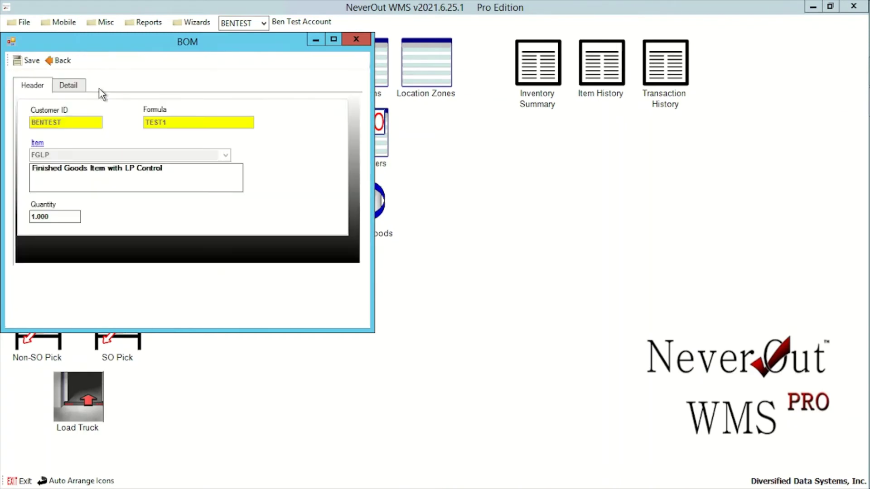
pyautogui.click(70, 90)
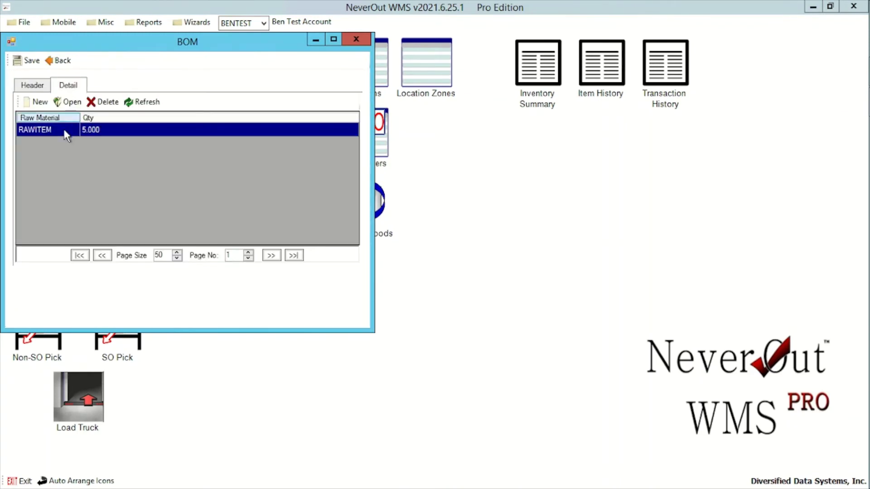
pyautogui.click(47, 90)
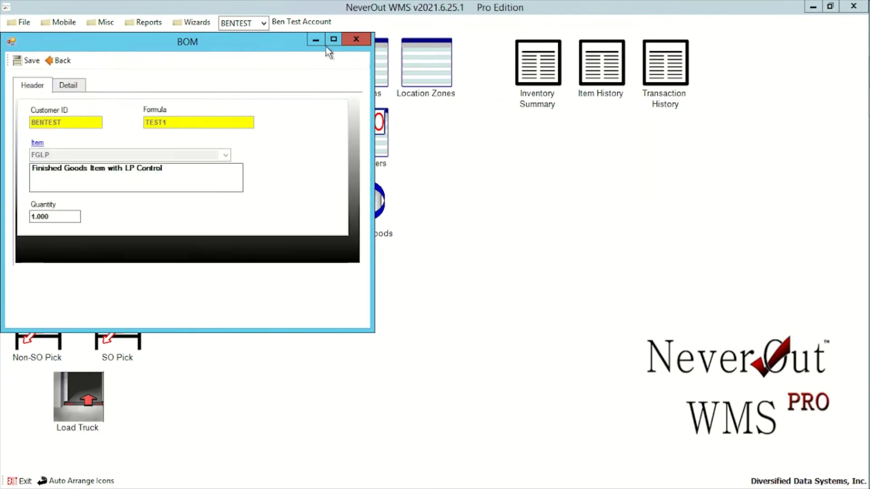
pyautogui.click(353, 40)
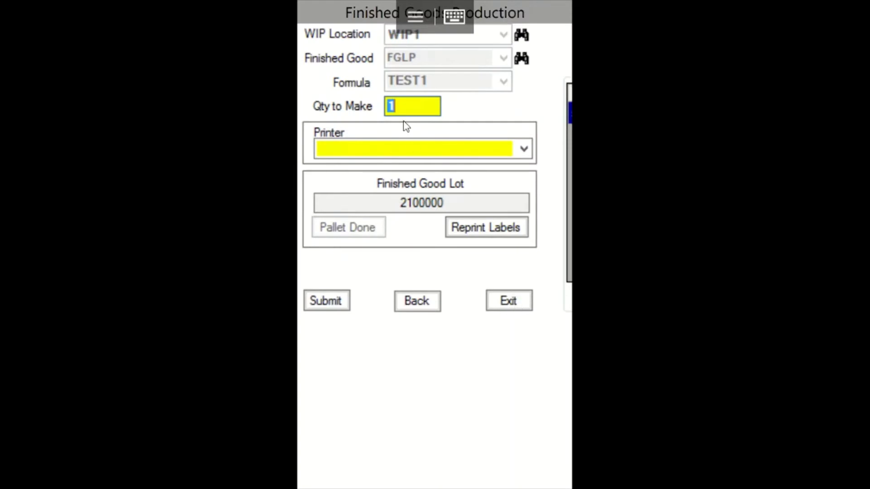
# In the mobile client, produce 1 of FGLP with CutePDF Writer as the label printer, and exit the production screen.
pyautogui.click(522, 149)
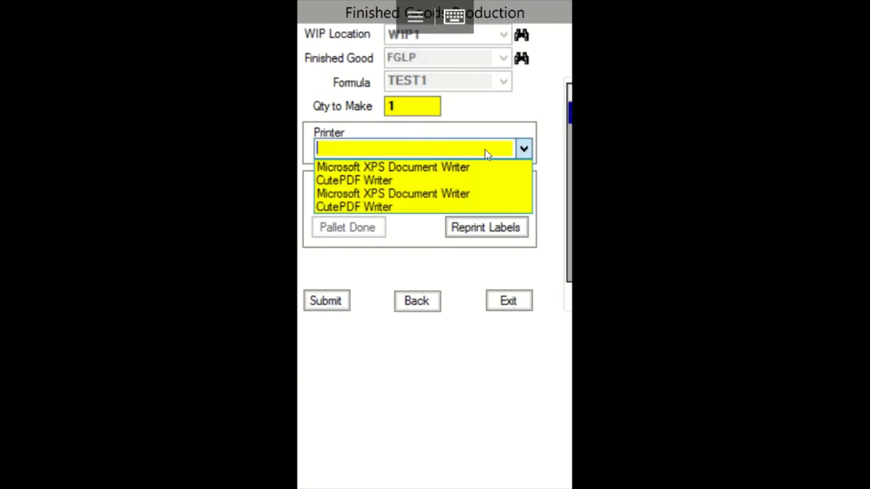
pyautogui.click(381, 180)
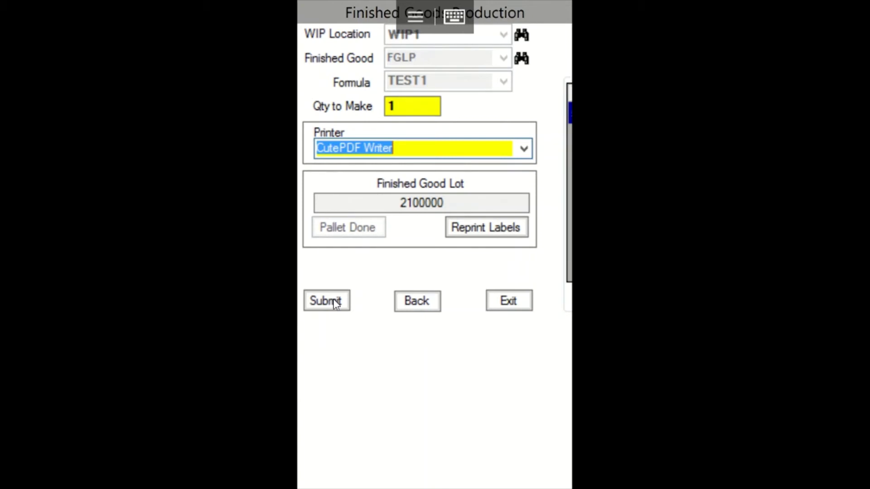
pyautogui.click(343, 307)
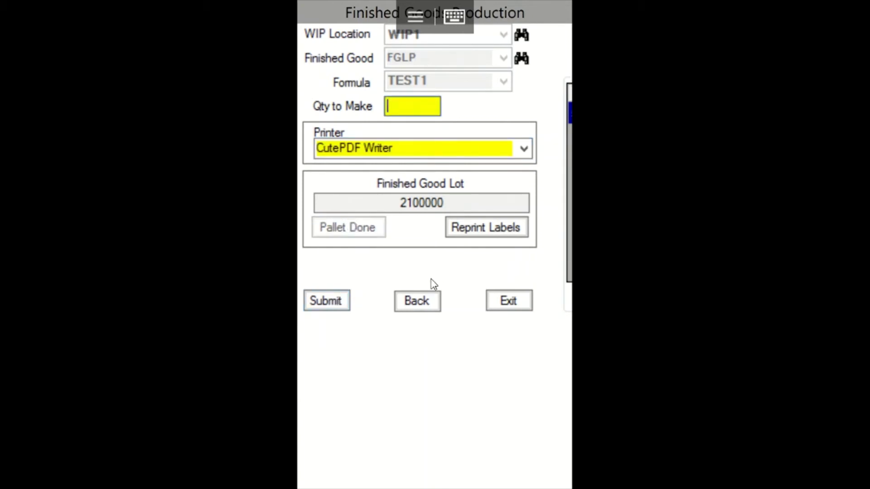
pyautogui.click(510, 301)
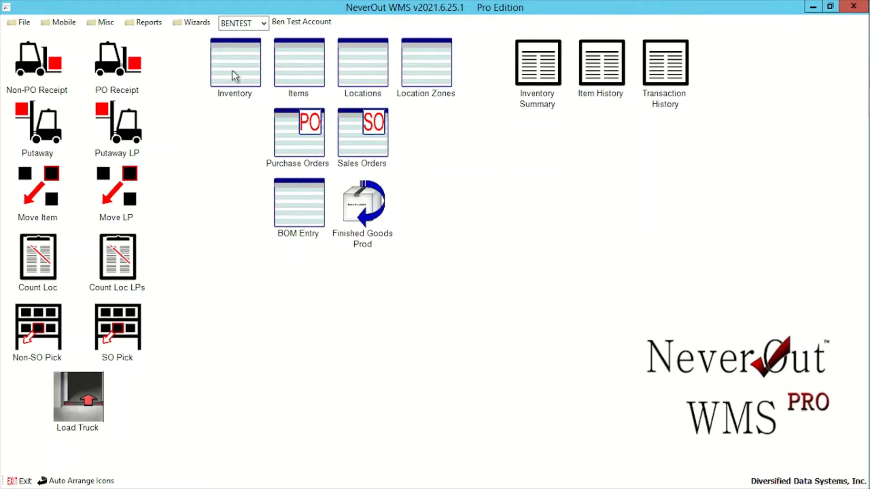
# Check the FGLP and RAWITEM stock rows in the desktop inventory list, and close it.
pyautogui.doubleClick(229, 69)
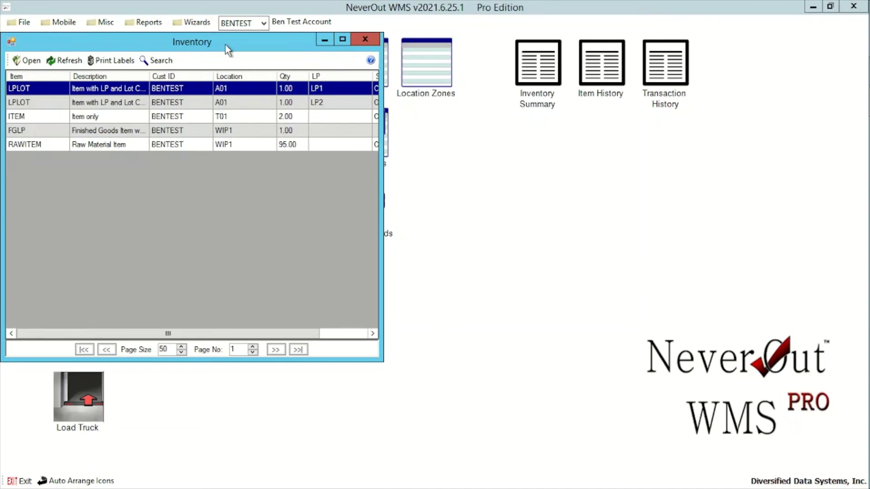
pyautogui.moveTo(213, 46); pyautogui.dragTo(243, 46)
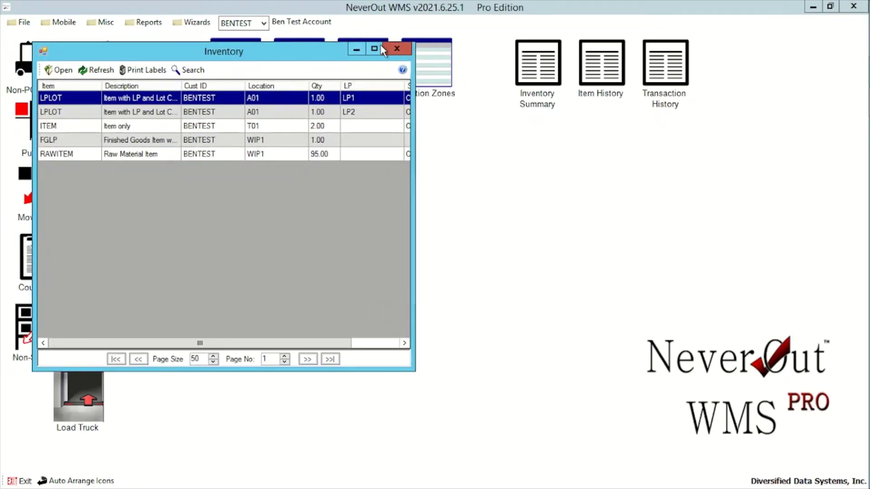
pyautogui.click(396, 41)
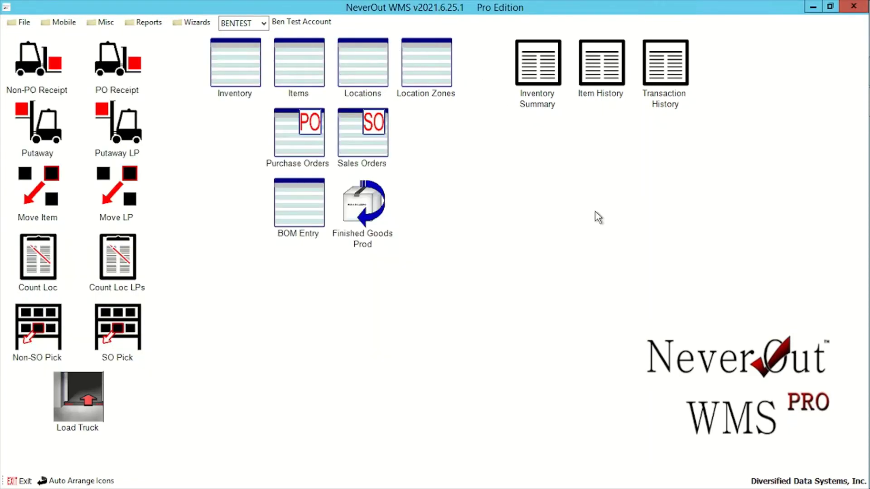
# Run the transaction history report for BENTEST in warehouse GB1 for 6/29/2021, examine its entries without print layout, and close it.
pyautogui.doubleClick(665, 68)
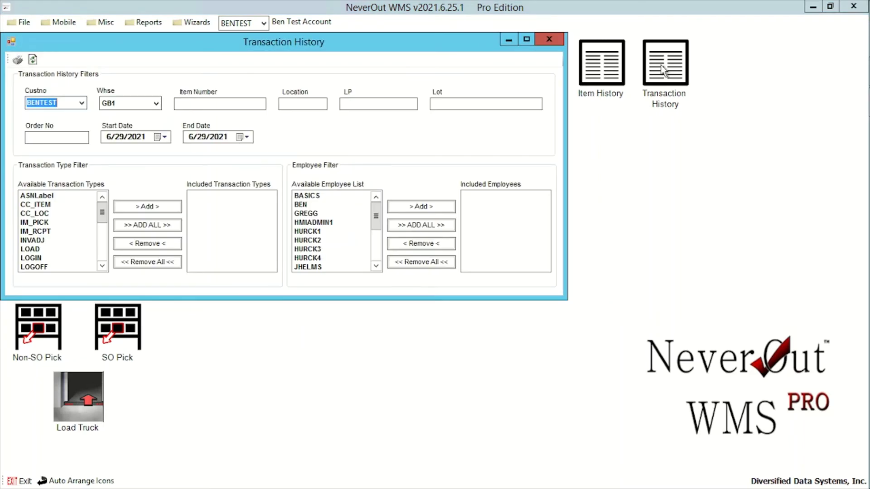
pyautogui.click(18, 61)
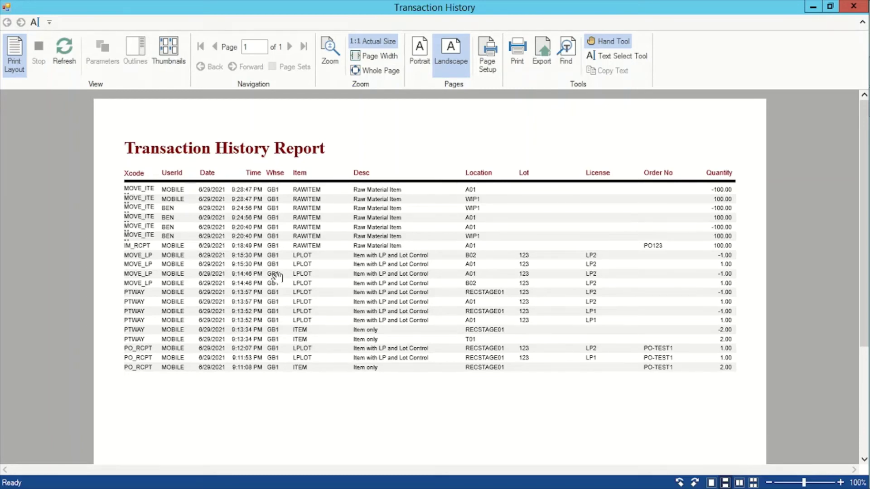
pyautogui.click(15, 57)
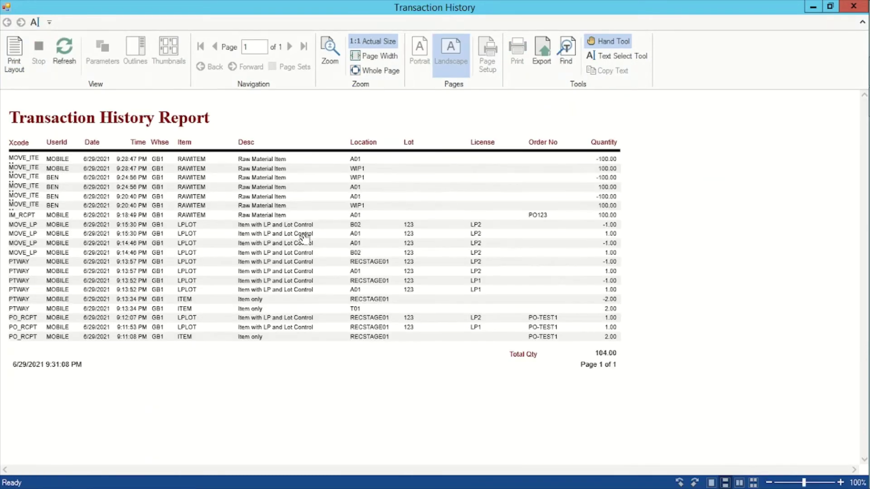
pyautogui.keyDown('ctrl'); pyautogui.scroll(1, 304, 238); pyautogui.keyUp('ctrl')
pyautogui.keyDown('ctrl'); pyautogui.scroll(1, 312, 246); pyautogui.keyUp('ctrl')
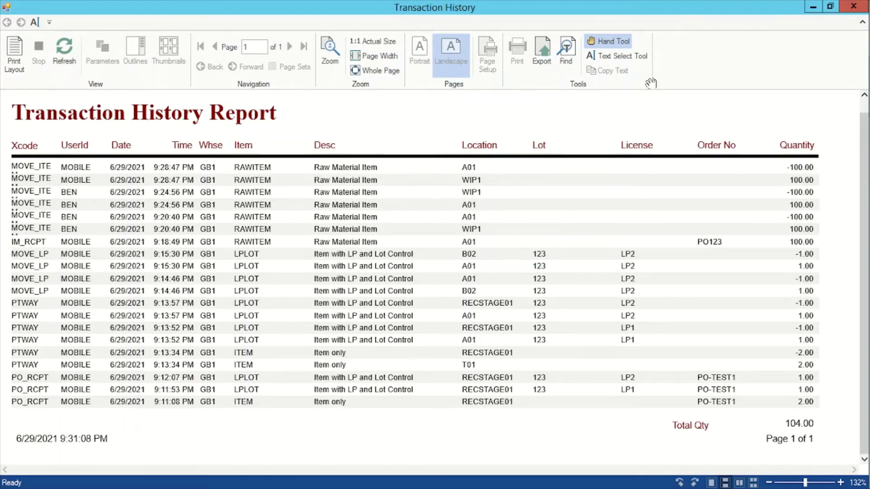
pyautogui.click(854, 6)
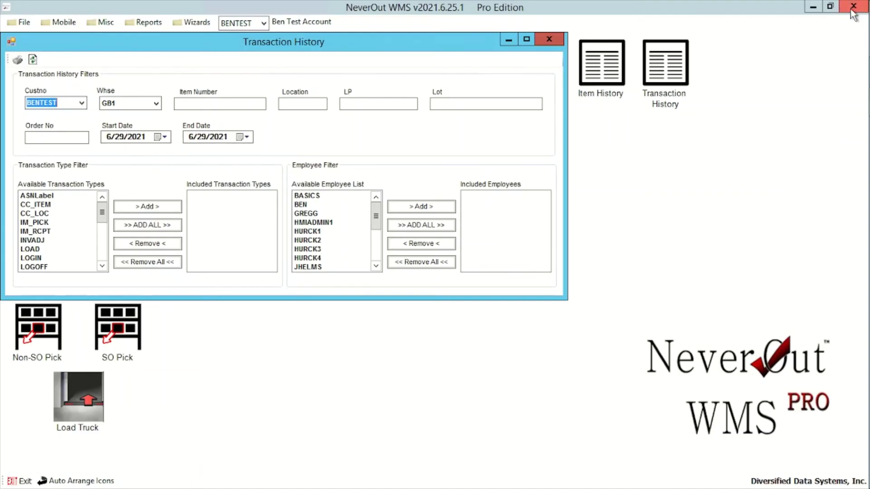
pyautogui.click(550, 40)
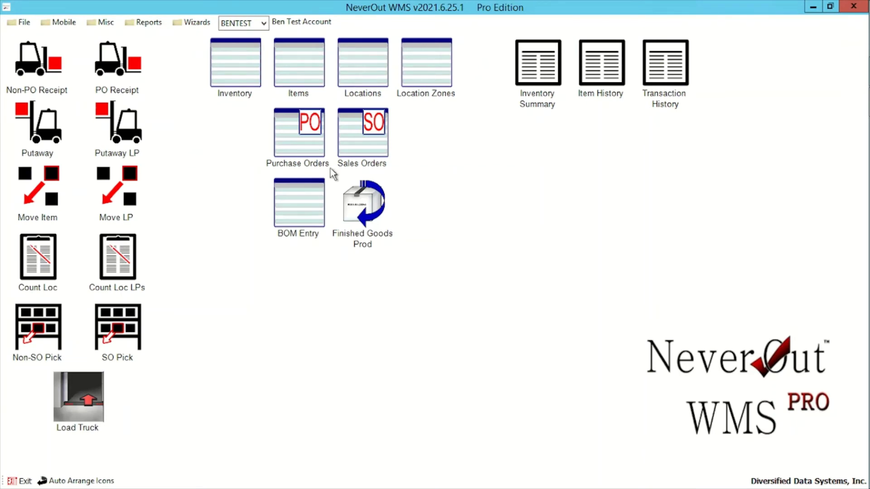
# Create sales order SO-TEST1 with ship-to End Customer, carrier AMXC and status OPEN.
pyautogui.doubleClick(354, 143)
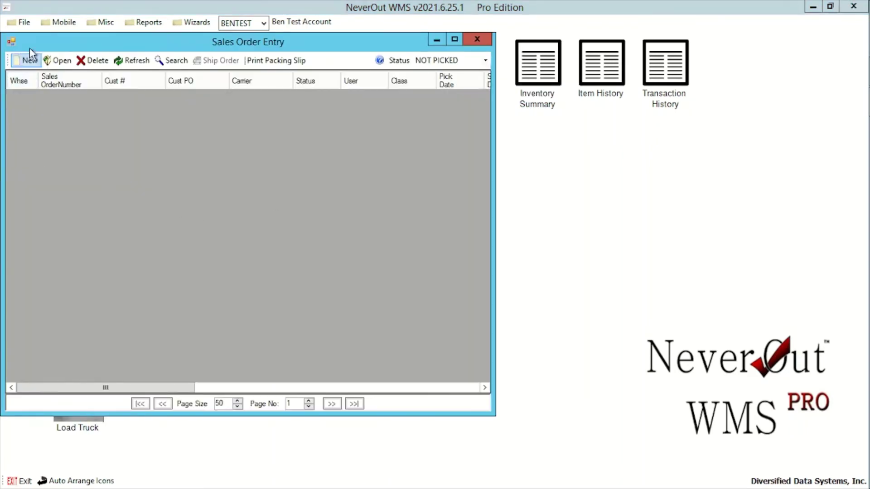
pyautogui.click(30, 61)
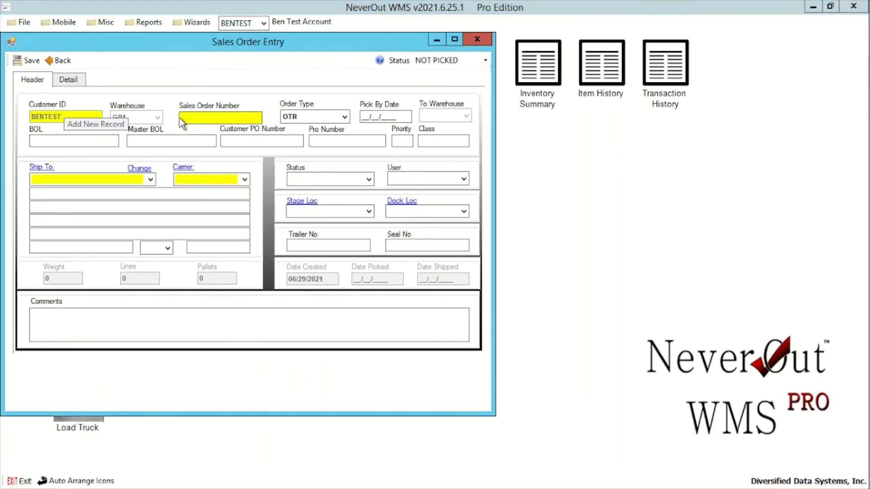
pyautogui.click(257, 120)
pyautogui.write('SO-TEST1')
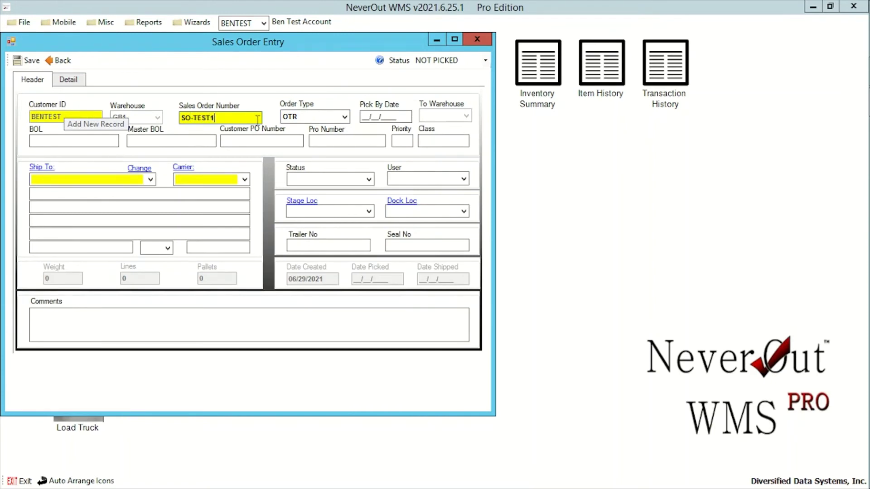
pyautogui.click(150, 179)
pyautogui.click(123, 196)
pyautogui.click(232, 181)
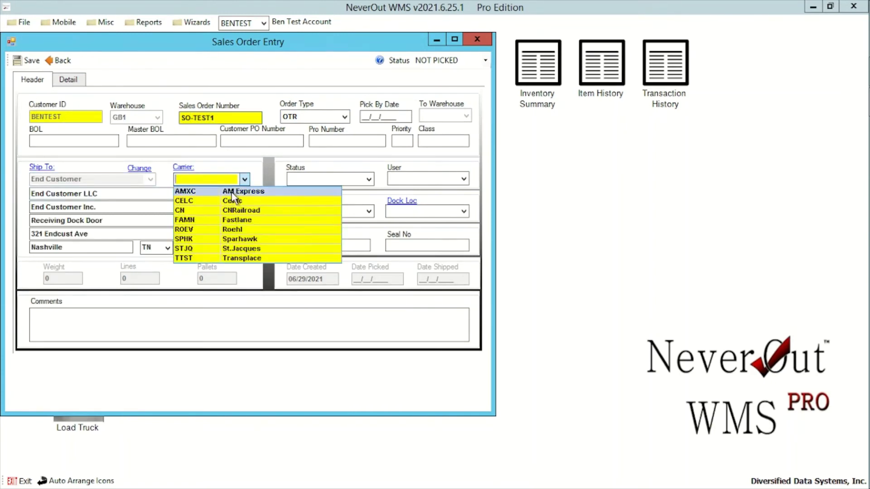
pyautogui.click(231, 190)
pyautogui.click(366, 179)
pyautogui.click(333, 199)
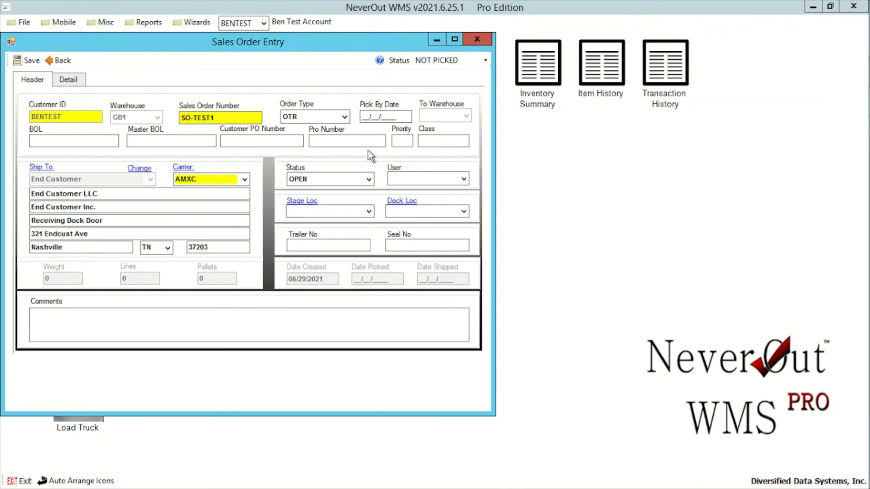
pyautogui.click(299, 245)
pyautogui.write('123')
pyautogui.click(404, 245)
pyautogui.write('123')
pyautogui.click(27, 63)
pyautogui.doubleClick(403, 244)
pyautogui.press('BackSpace')
pyautogui.doubleClick(295, 245)
pyautogui.press('BackSpace')
# Save the order header and add line 1 for ITEM with an order quantity of 1.
pyautogui.click(28, 60)
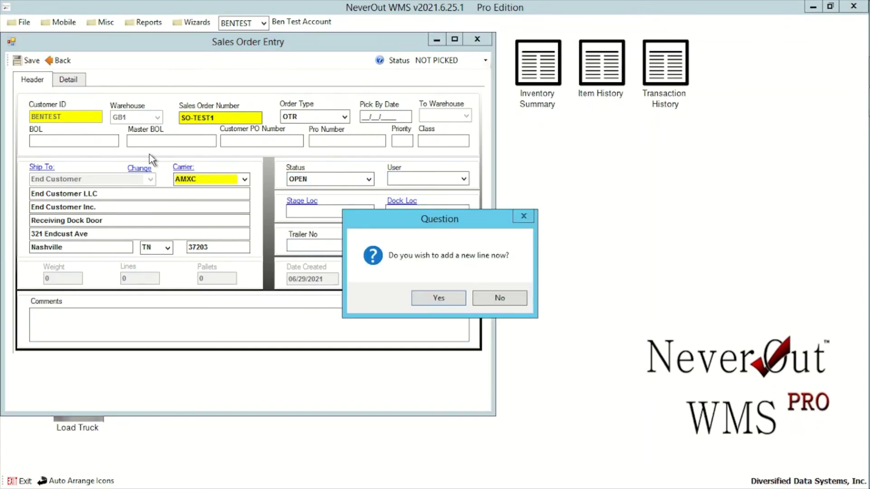
pyautogui.click(415, 300)
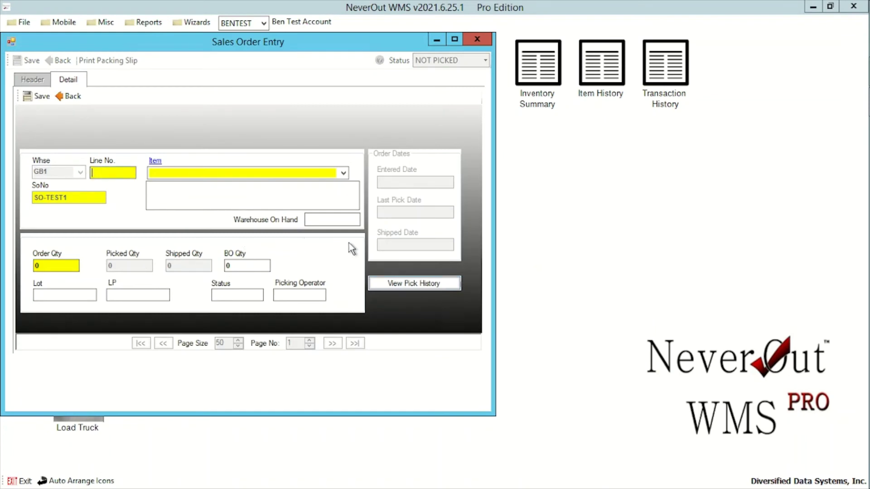
pyautogui.write('1')
pyautogui.click(197, 172)
pyautogui.write('ITEM')
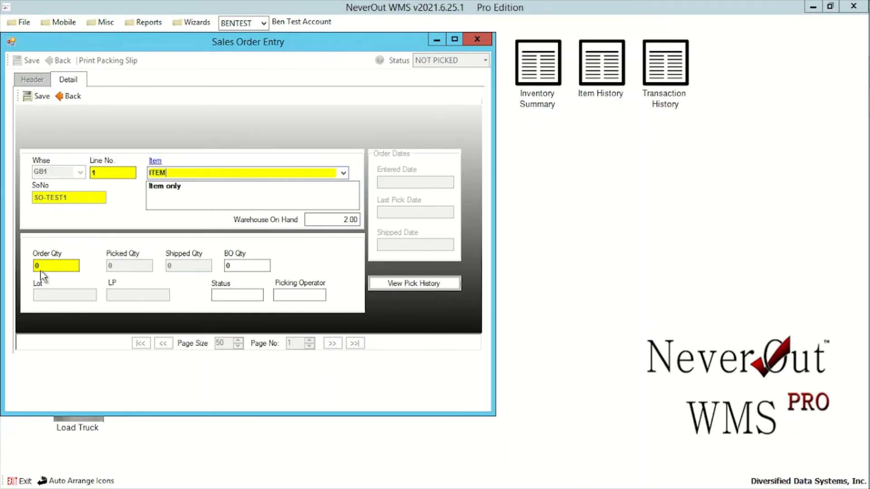
pyautogui.click(53, 265)
pyautogui.press('BackSpace')
pyautogui.write('1')
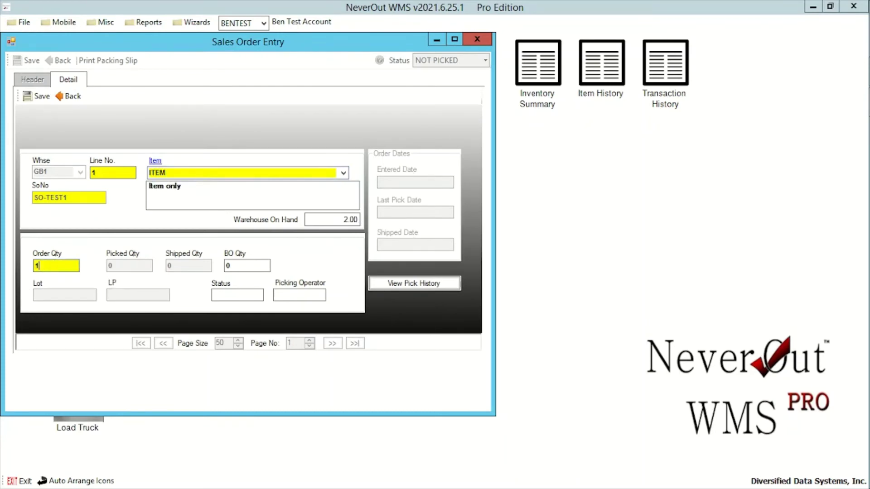
pyautogui.click(37, 96)
pyautogui.click(40, 96)
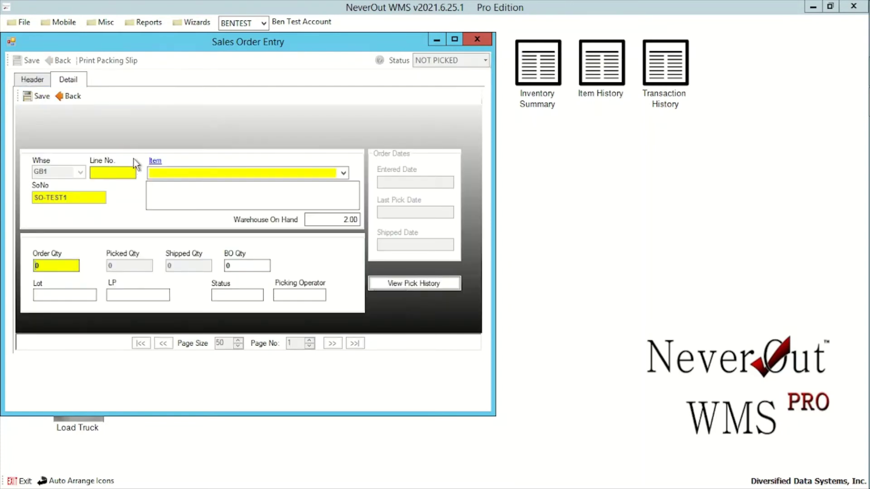
# Enter order line 2 for item LPLOT with an order quantity of 1.
pyautogui.click(119, 177)
pyautogui.write('2')
pyautogui.click(184, 173)
pyautogui.write('LPLOT')
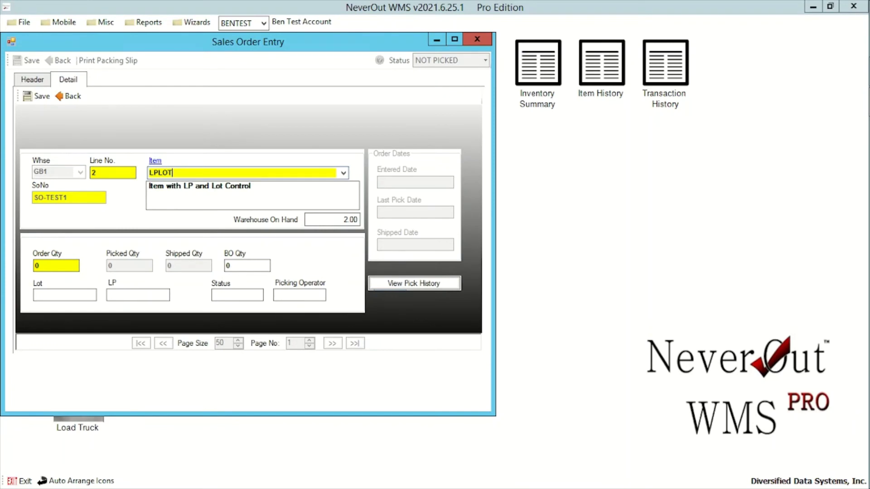
pyautogui.click(58, 265)
pyautogui.press('BackSpace')
pyautogui.write('1')
# Check the inventory list for LPLOT stock, close it and return to the sales order line.
pyautogui.moveTo(248, 42); pyautogui.dragTo(295, 139)
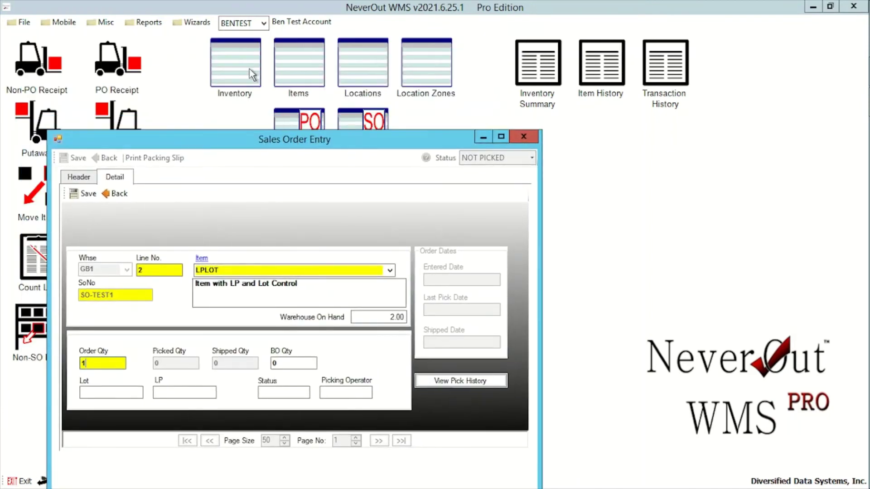
pyautogui.doubleClick(253, 74)
pyautogui.click(368, 38)
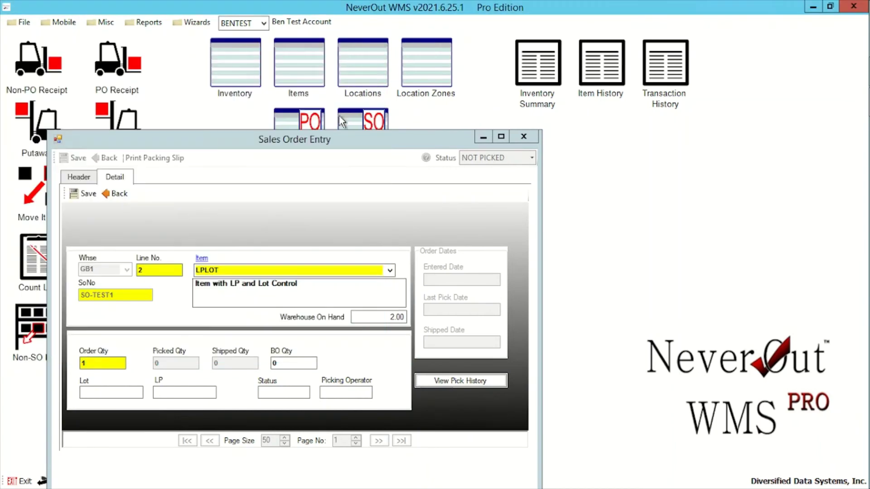
pyautogui.moveTo(320, 148); pyautogui.dragTo(276, 53)
# Assign LP1 to the LPLOT line, save the line and the sales order, and close sales order entry.
pyautogui.click(120, 296)
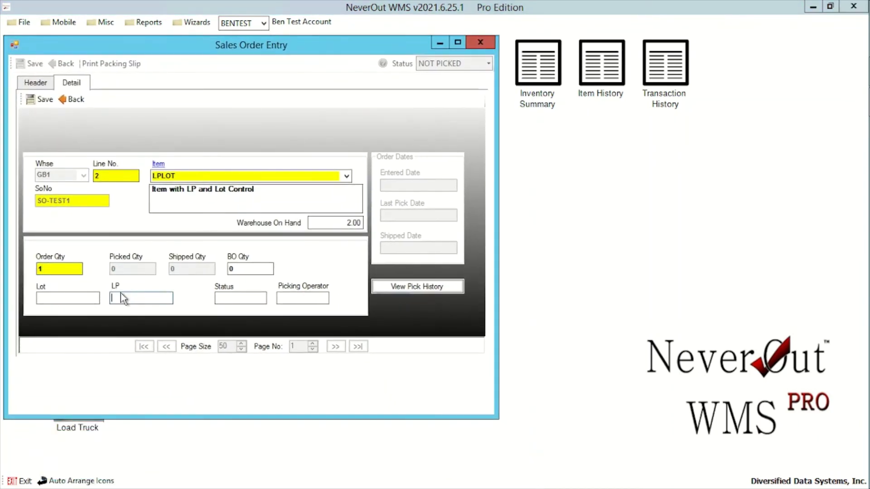
pyautogui.write('LP1')
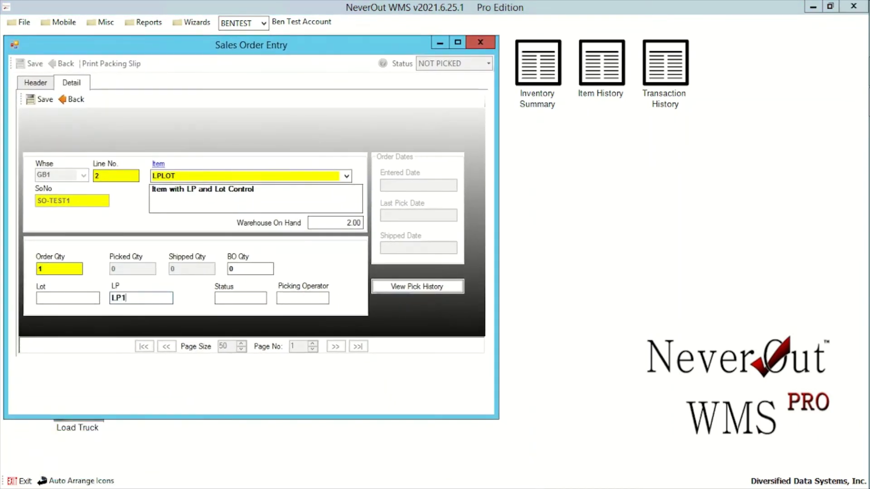
pyautogui.click(31, 98)
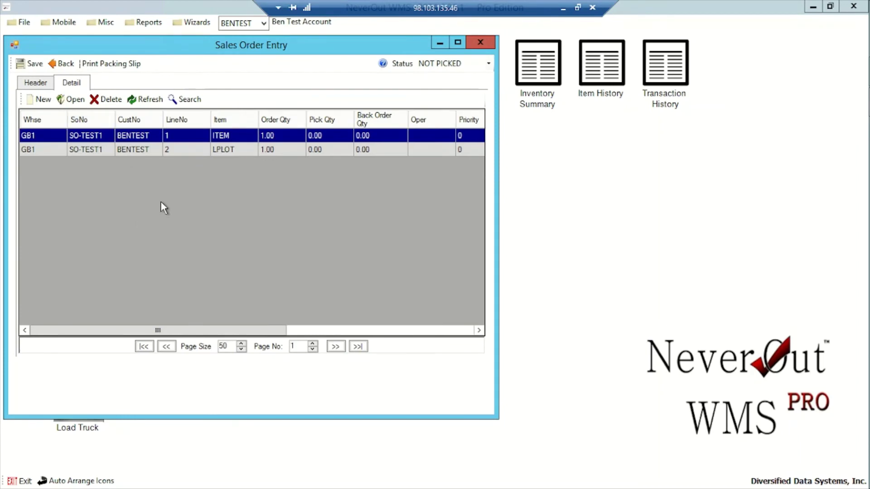
pyautogui.click(34, 63)
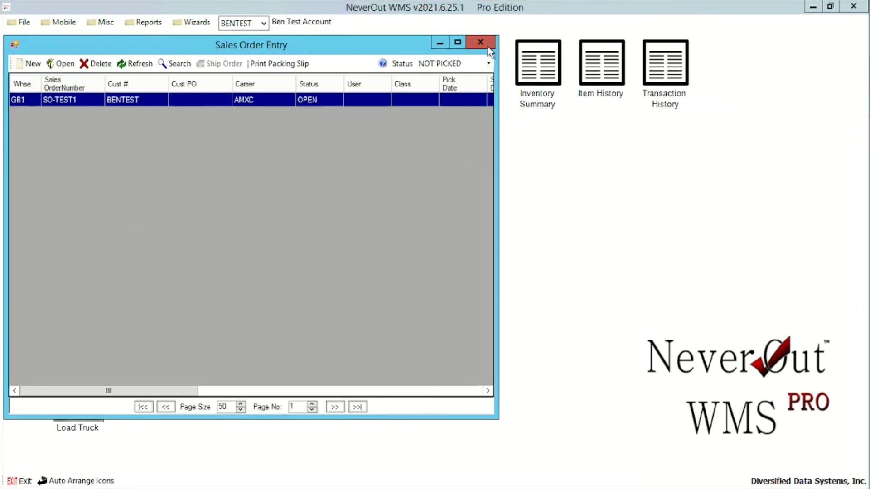
pyautogui.click(481, 42)
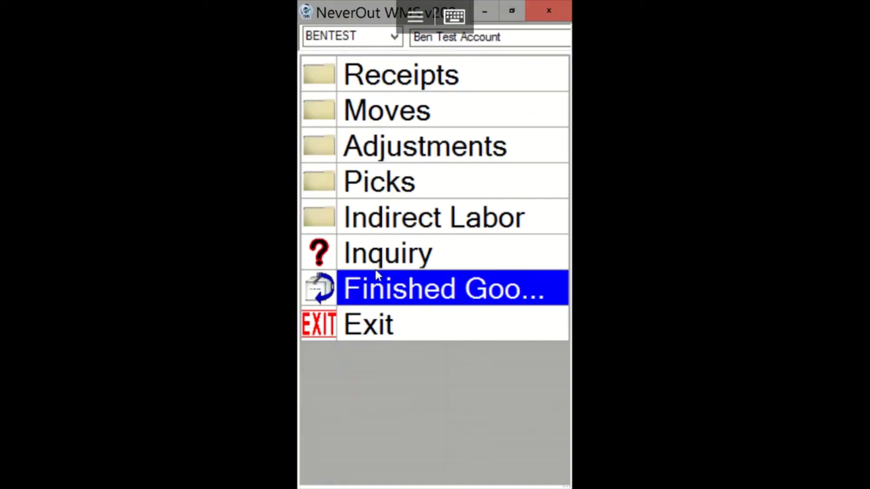
# In the mobile client, start a sales order pick and look up and select order SO-TEST1.
pyautogui.click(420, 190)
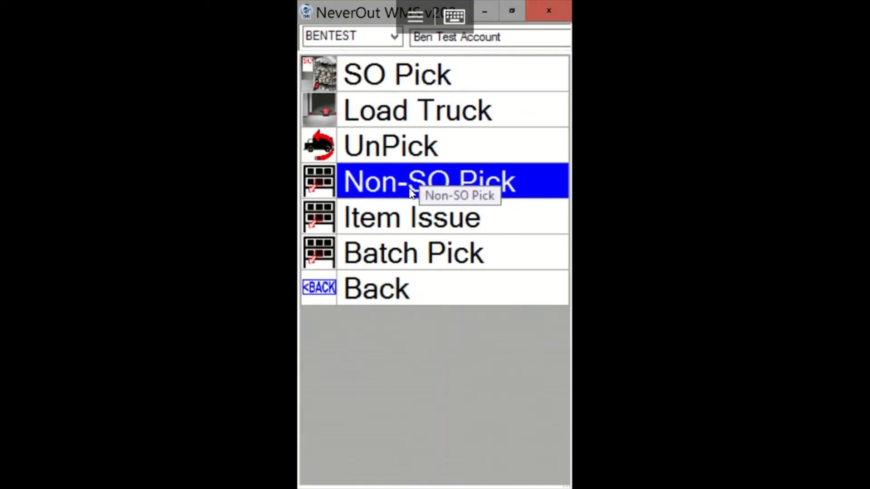
pyautogui.click(425, 87)
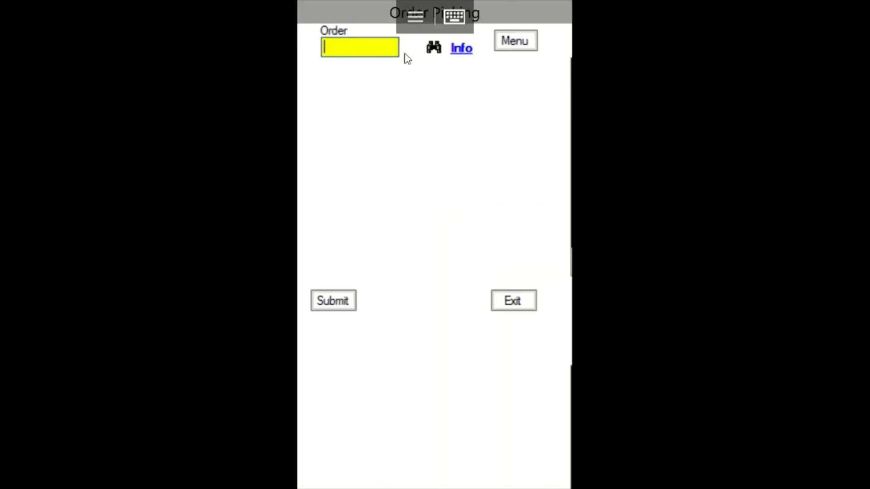
pyautogui.click(435, 51)
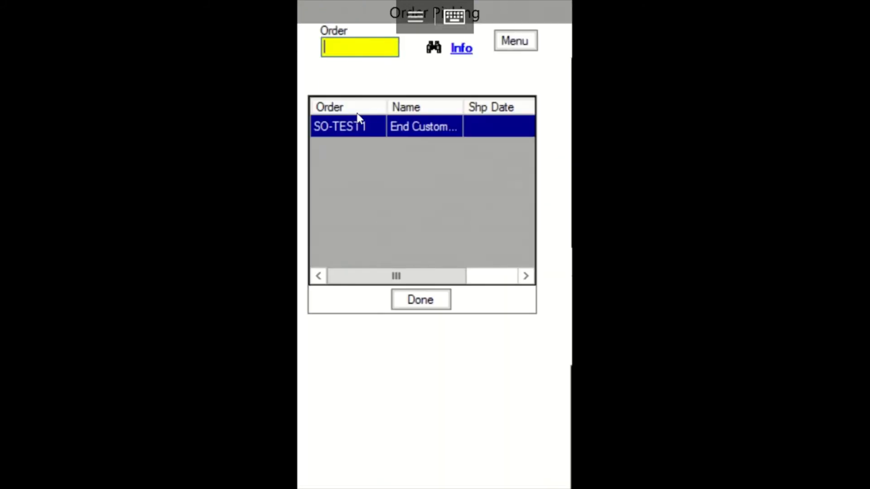
pyautogui.click(415, 300)
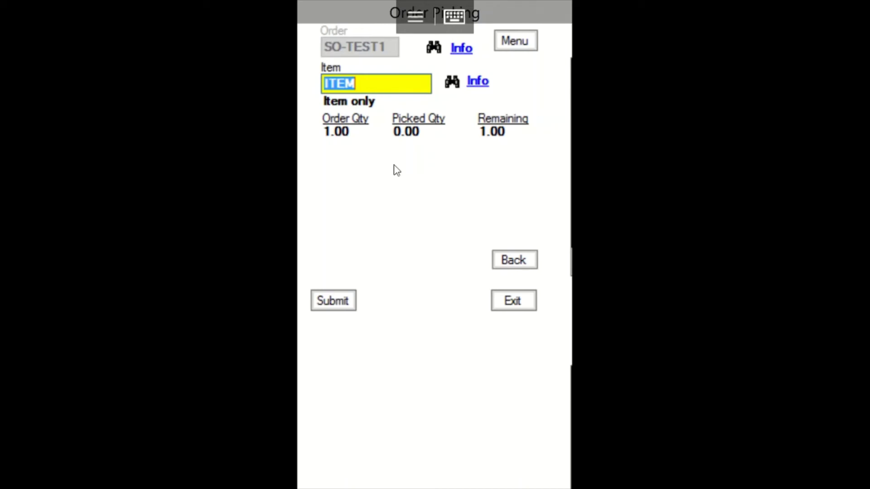
# Pick 1 of ITEM from location T01 onto pick-to LP LP5.
pyautogui.press('Return')
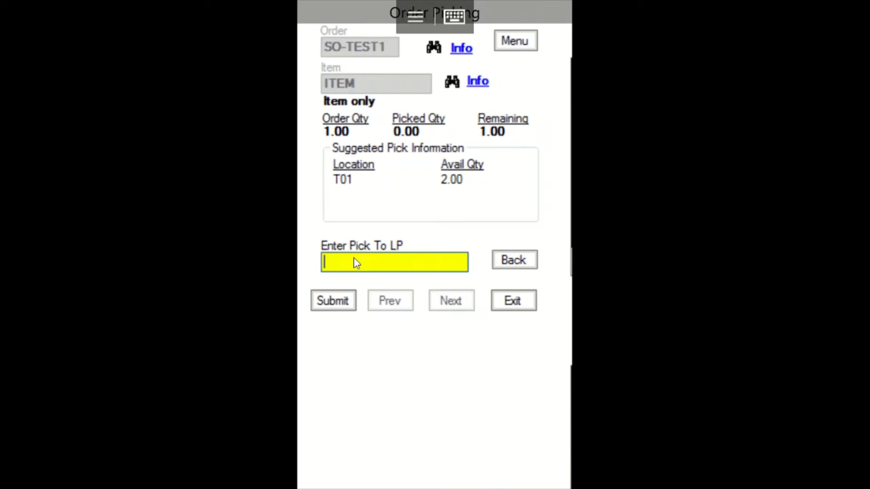
pyautogui.write('LP5')
pyautogui.press('Return')
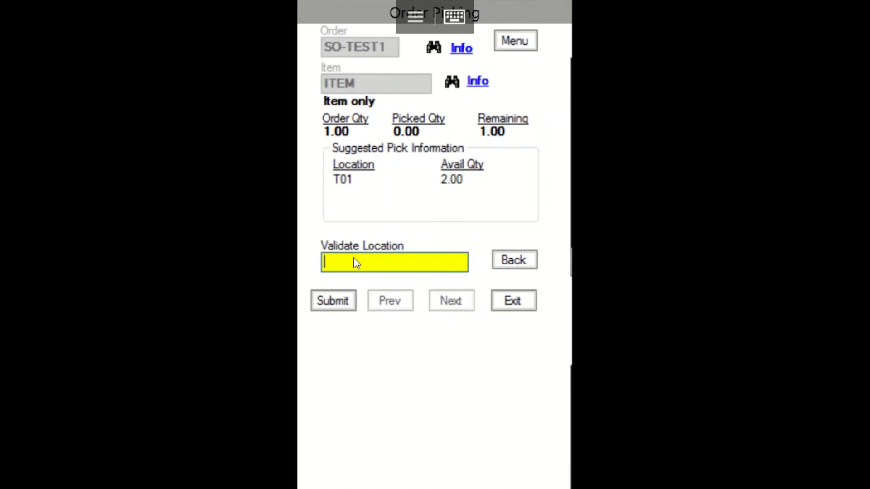
pyautogui.write('T01')
pyautogui.press('Return')
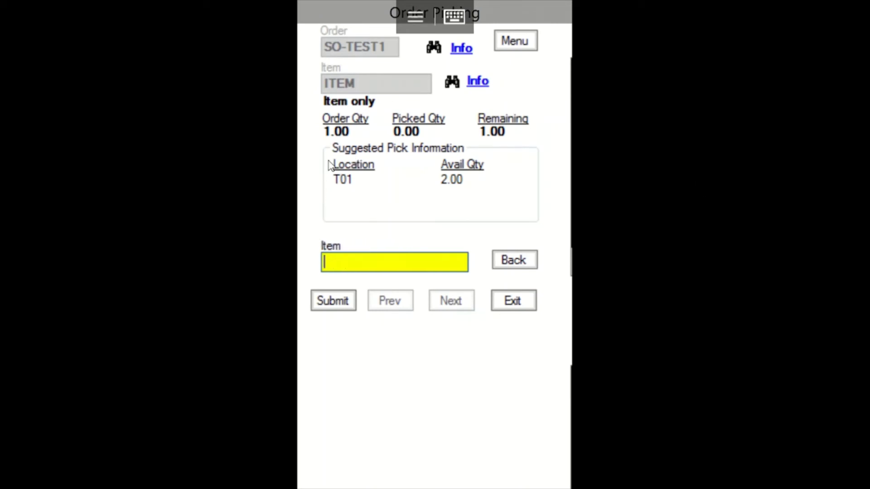
pyautogui.write('ITEM')
pyautogui.press('Return')
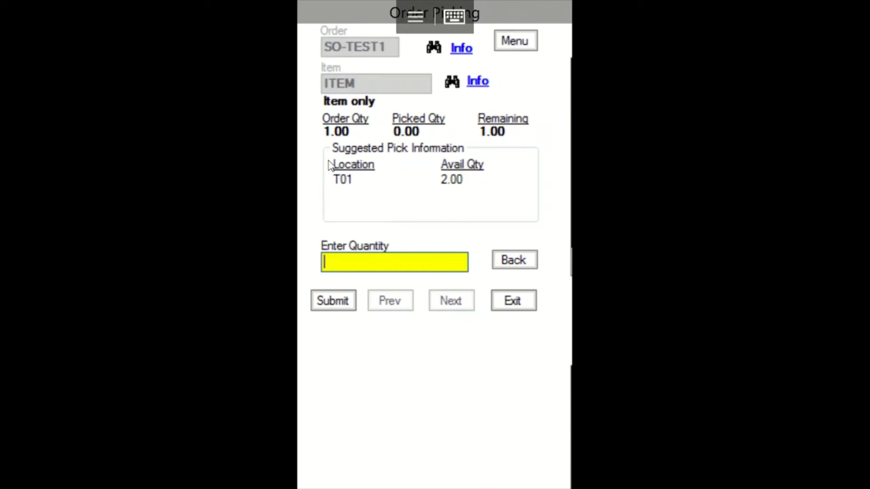
pyautogui.write('1')
pyautogui.press('Return')
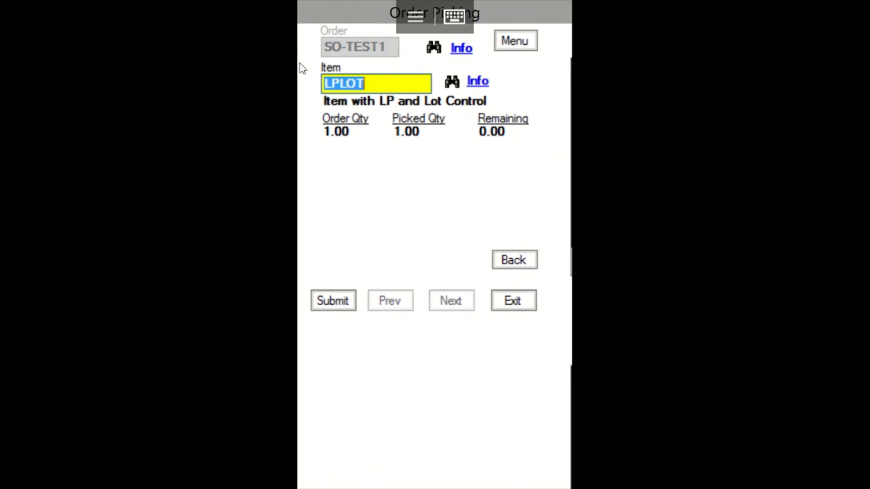
# Pick the LPLOT line by validating LP1, and acknowledge the order's completion.
pyautogui.press('Return')
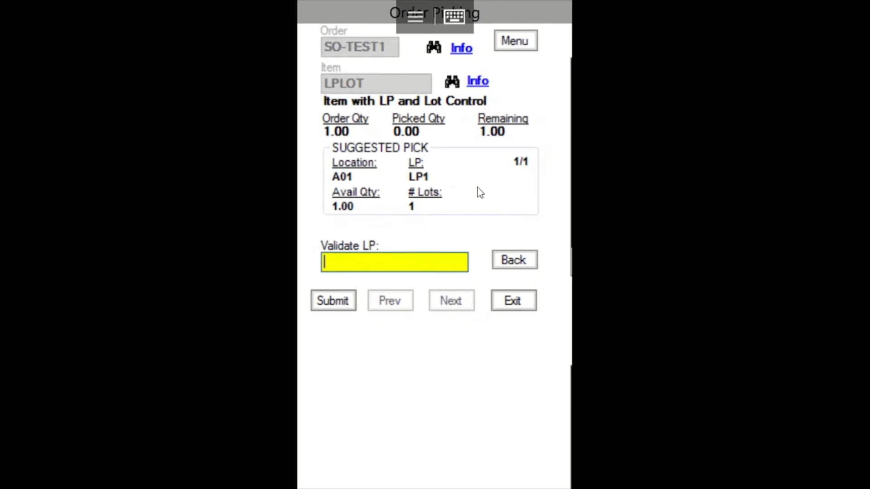
pyautogui.write('LP1')
pyautogui.press('Return')
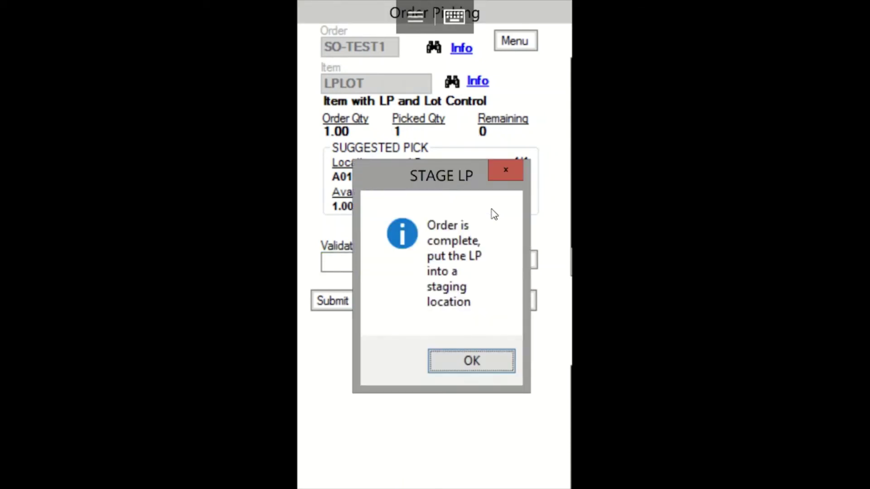
pyautogui.click(495, 362)
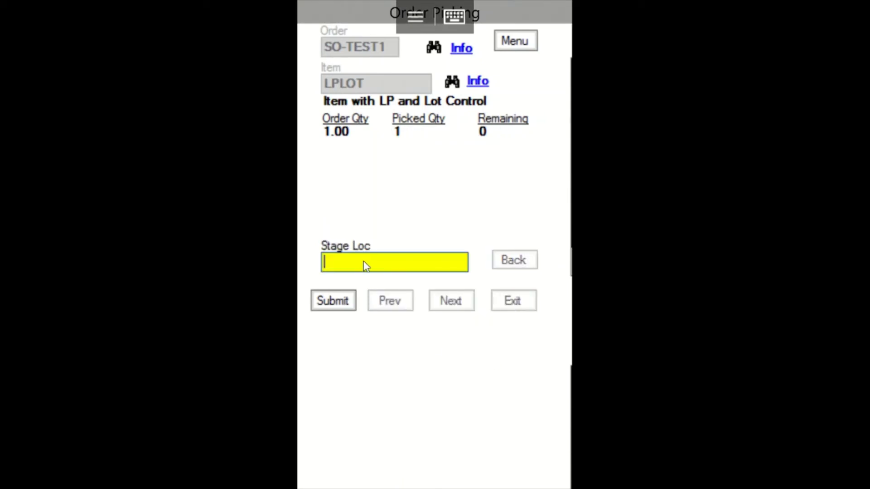
# Try to stage the picked order in location PICKSTAGE1.
pyautogui.write('PICKSTAGE')
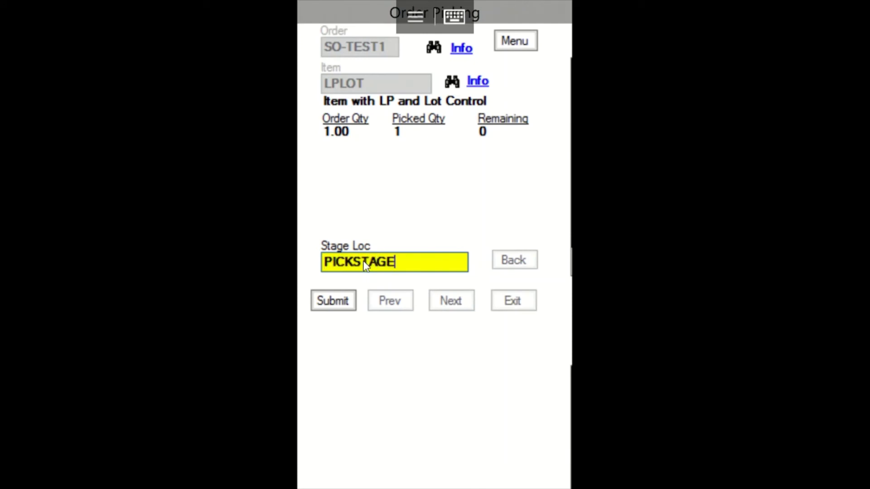
pyautogui.write('1')
pyautogui.press('Return')
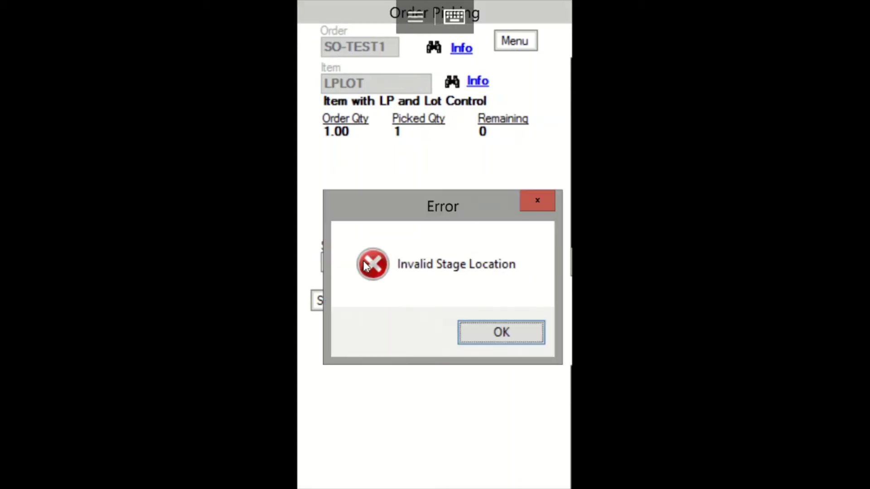
pyautogui.press('Return')
pyautogui.click(428, 266)
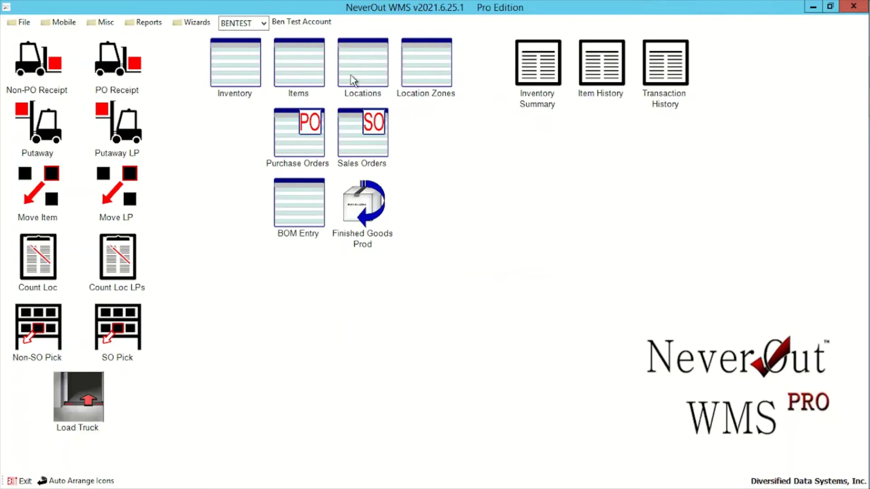
# Look up the pick stage location's exact name in the desktop location list.
pyautogui.doubleClick(353, 81)
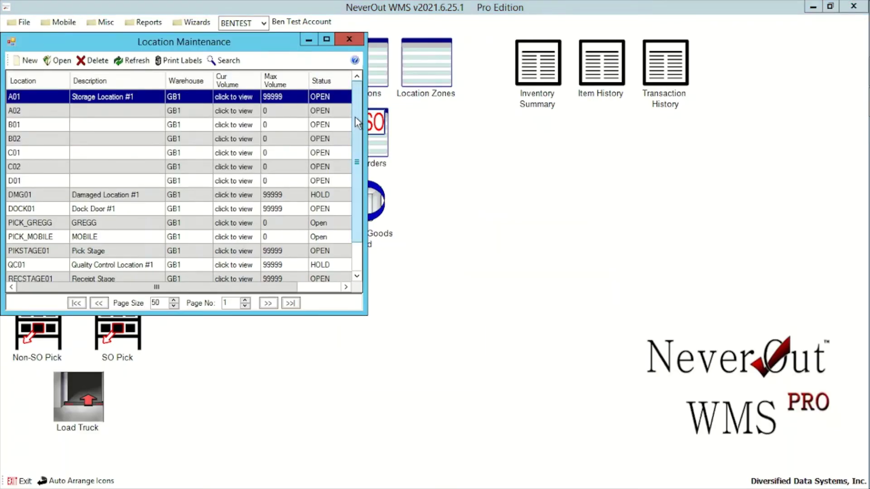
pyautogui.moveTo(354, 127); pyautogui.dragTo(352, 153)
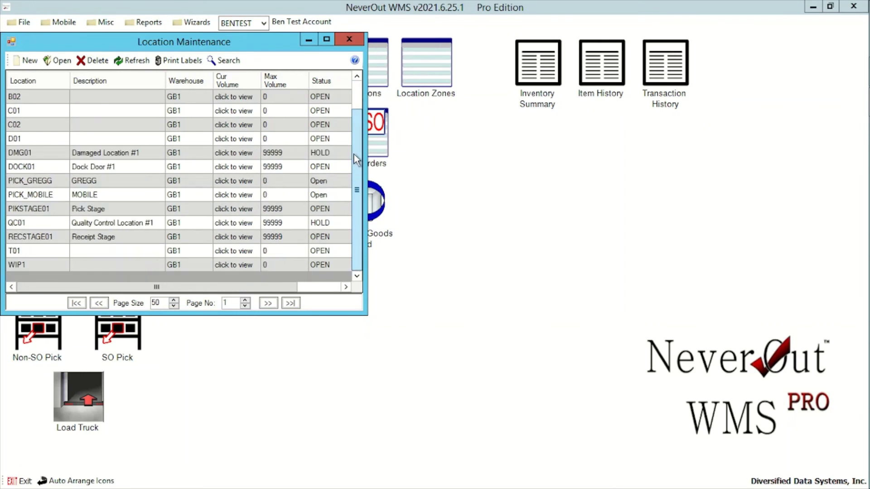
pyautogui.click(349, 39)
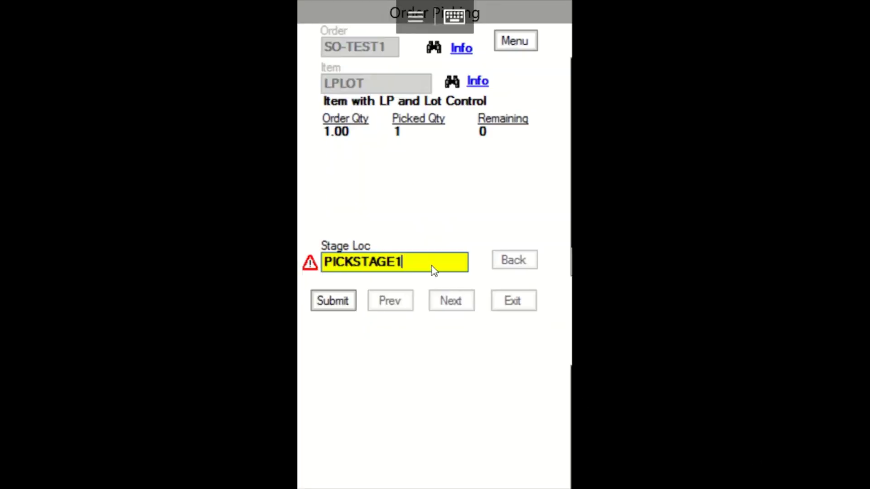
# In the mobile client, stage the picked order in location PIKSTAGE01, and check the desktop inventory list.
pyautogui.press('BackSpace')
pyautogui.write('0')
pyautogui.doubleClick(426, 272)
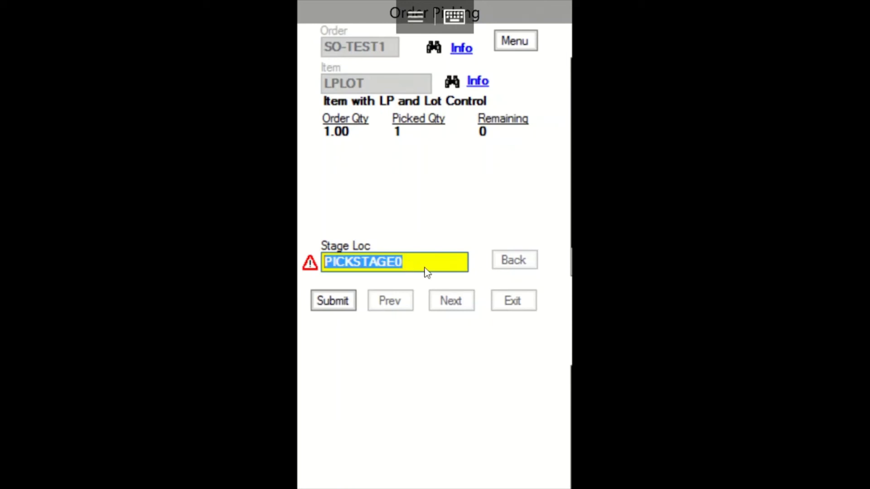
pyautogui.write('PICKSTAGE01')
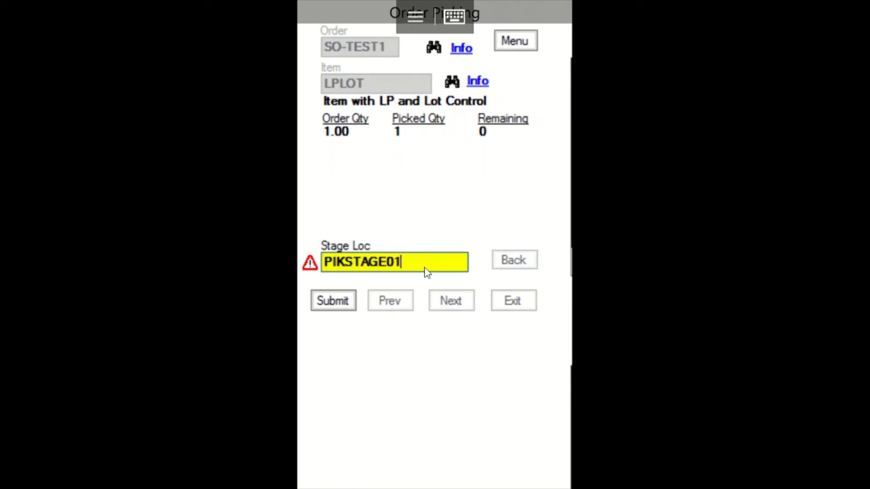
pyautogui.press('Return')
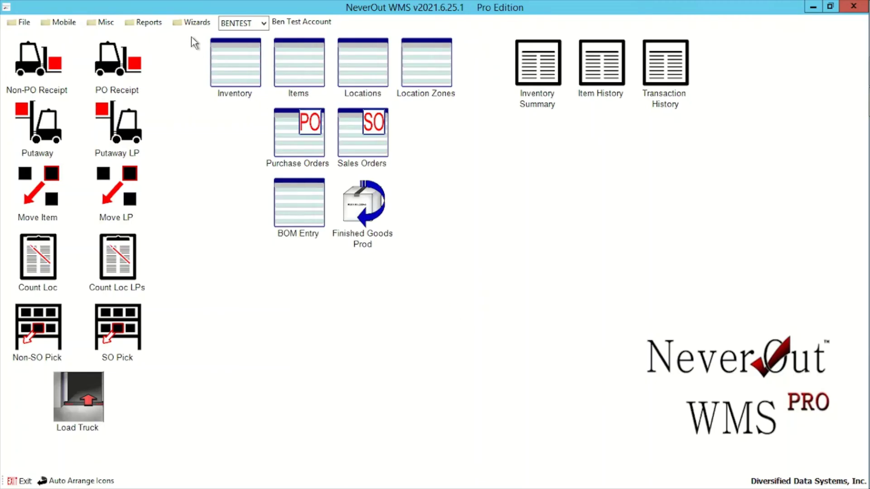
pyautogui.doubleClick(241, 68)
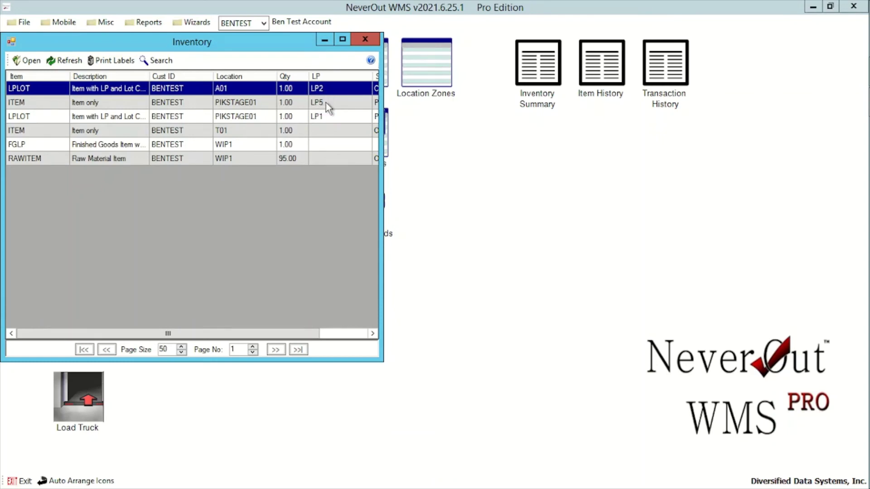
pyautogui.click(366, 40)
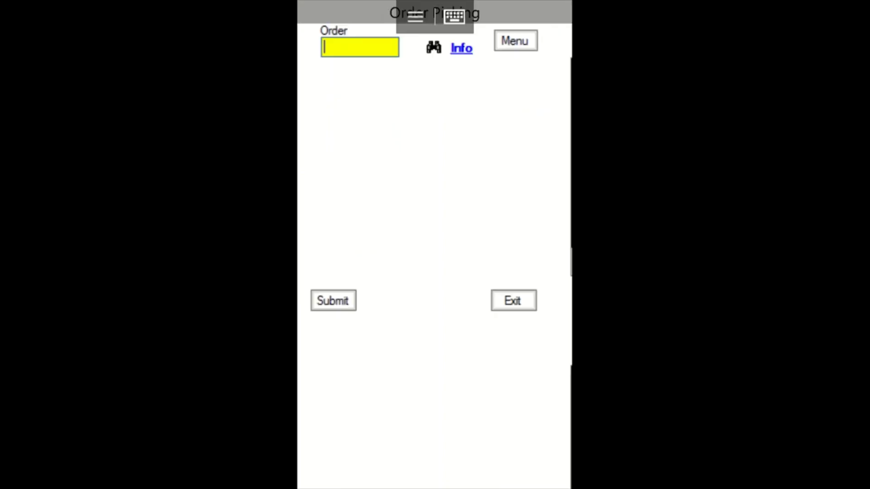
# In the mobile client, leave order picking, start a truck load, and look up and submit order SO-TEST1.
pyautogui.click(514, 301)
pyautogui.click(404, 289)
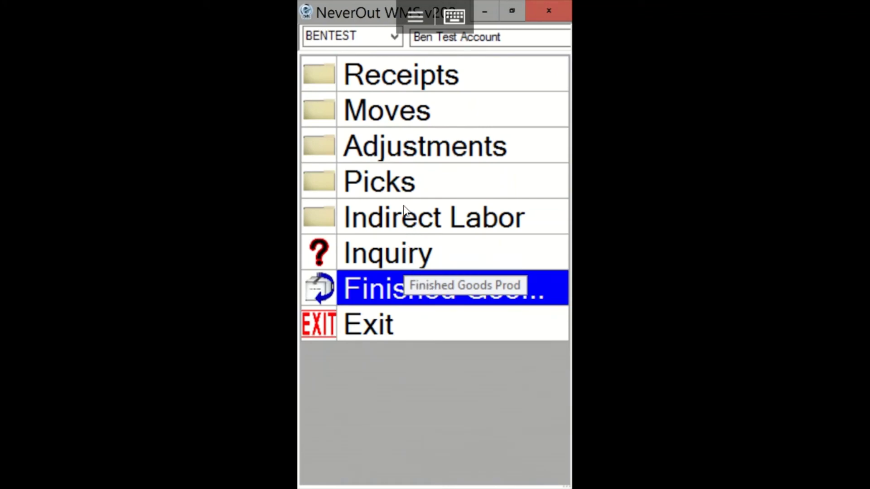
pyautogui.click(414, 195)
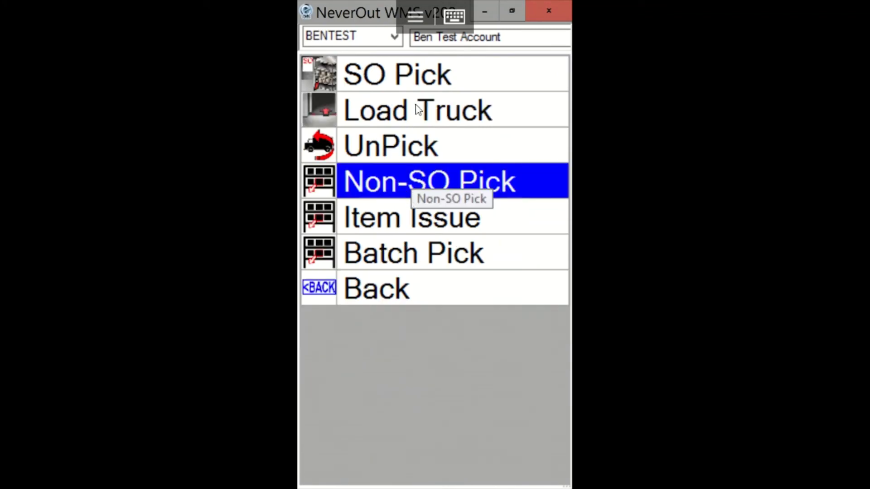
pyautogui.click(451, 240)
pyautogui.click(418, 44)
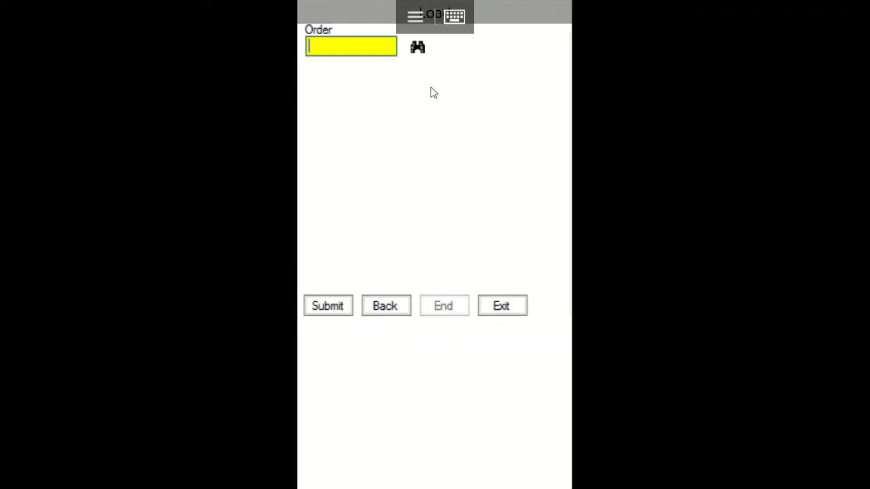
pyautogui.click(365, 299)
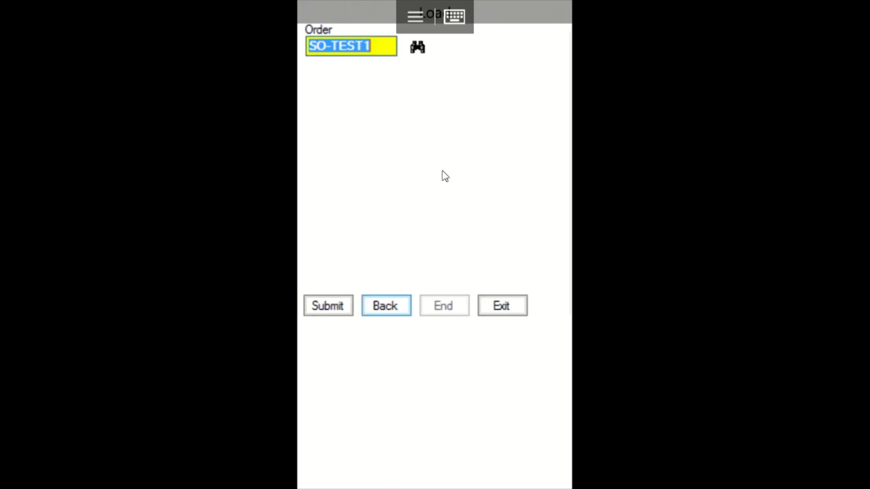
pyautogui.press('Return')
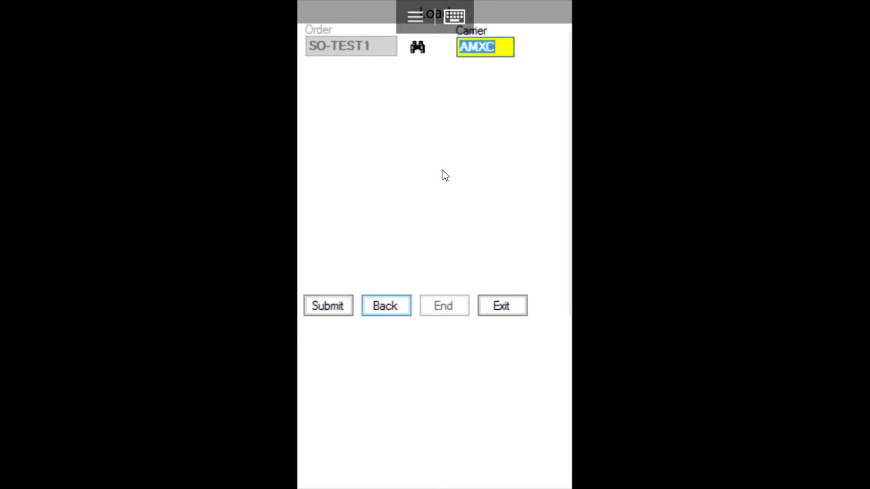
# Accept carrier AMXC and enter trailer 123, seal 123 and door DOCK01 for the load.
pyautogui.press('Return')
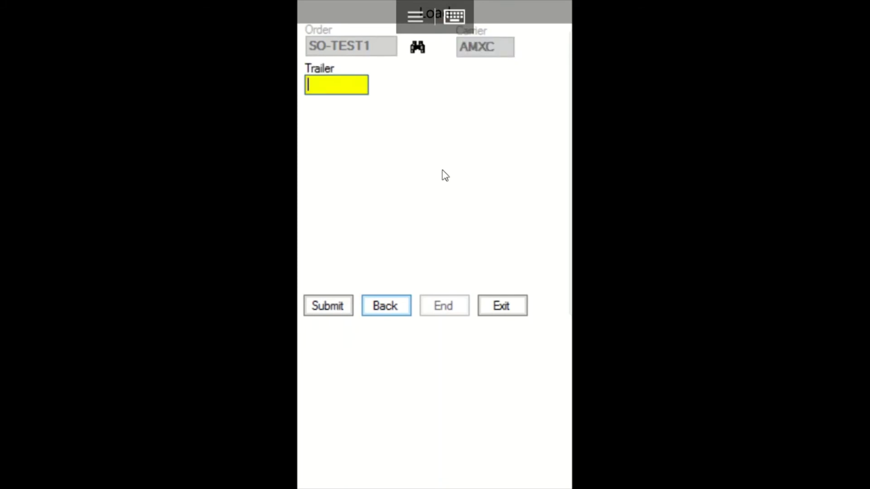
pyautogui.write('123')
pyautogui.press('Return')
pyautogui.write('123')
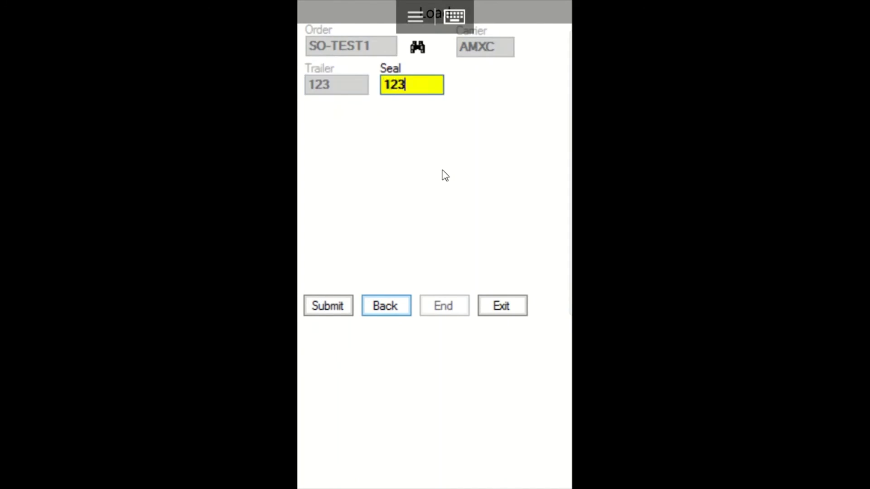
pyautogui.press('Return')
pyautogui.write('DOCK01')
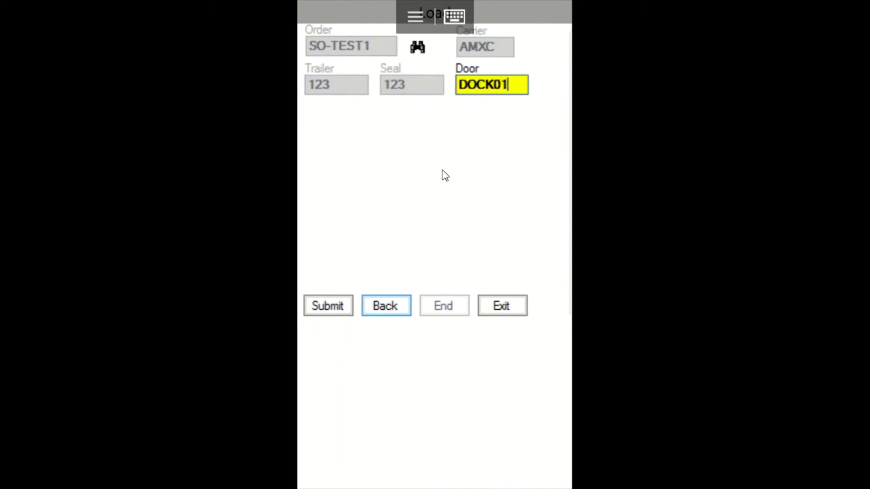
pyautogui.press('Return')
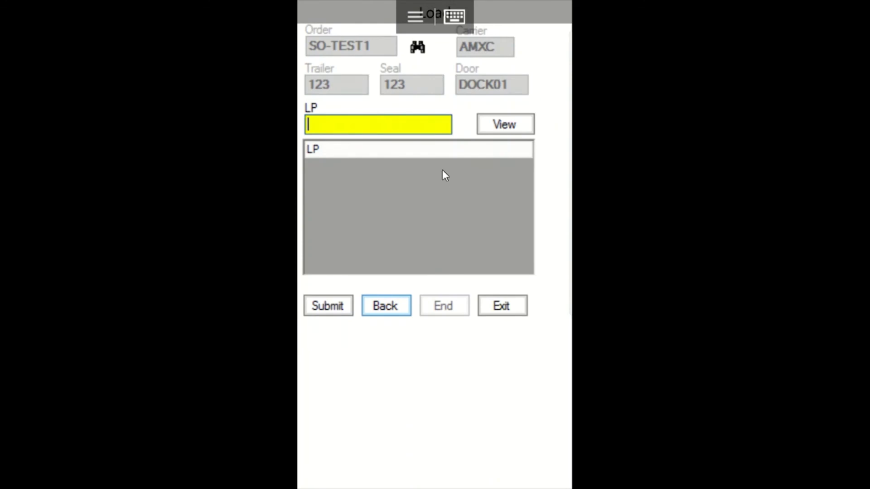
# Load license plate LP1 onto the truck.
pyautogui.write('LP1')
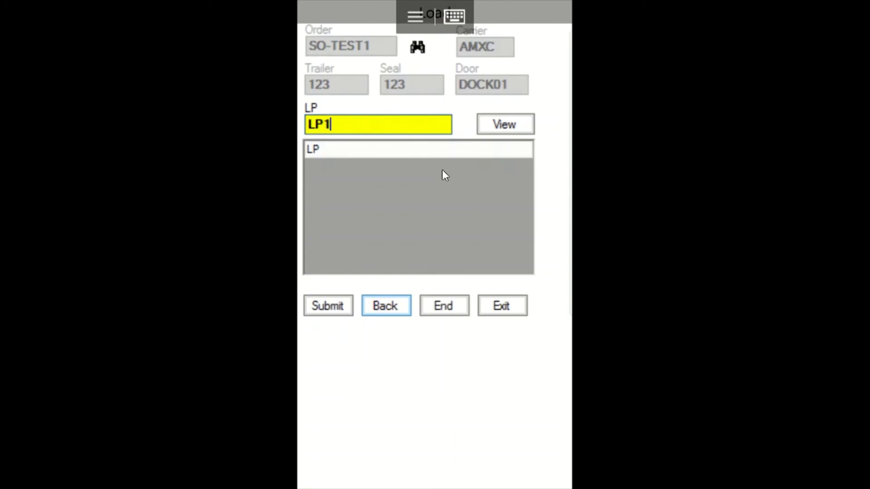
pyautogui.press('Return')
pyautogui.write('LP5')
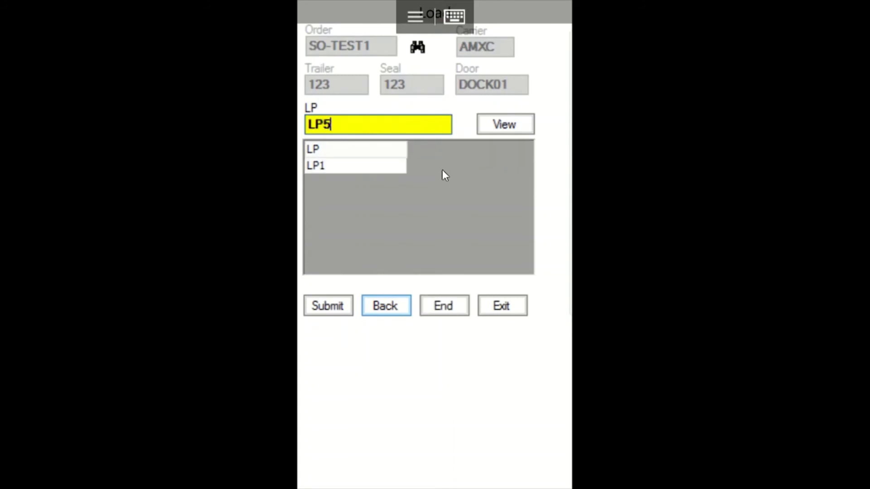
pyautogui.press('BackSpace')
pyautogui.press('BackSpace')
pyautogui.press('BackSpace')
# Choose LP5 from the order's available LPs and load it onto the truck.
pyautogui.click(504, 124)
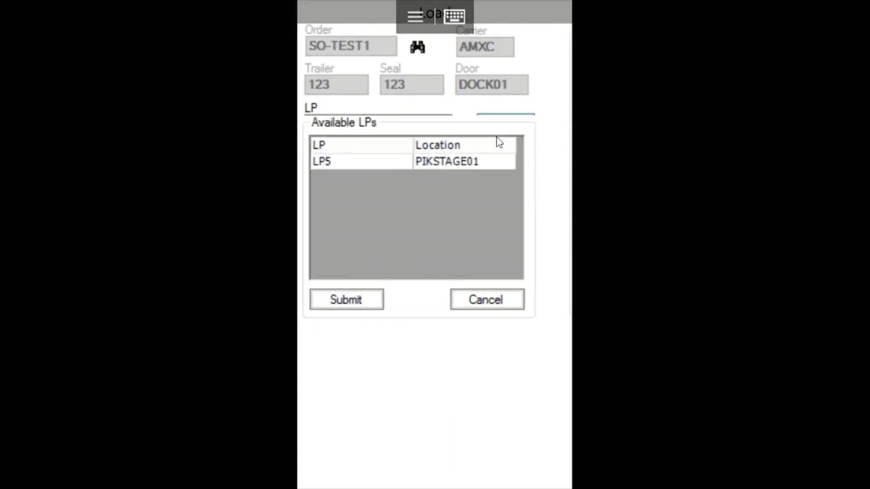
pyautogui.click(346, 163)
pyautogui.click(346, 297)
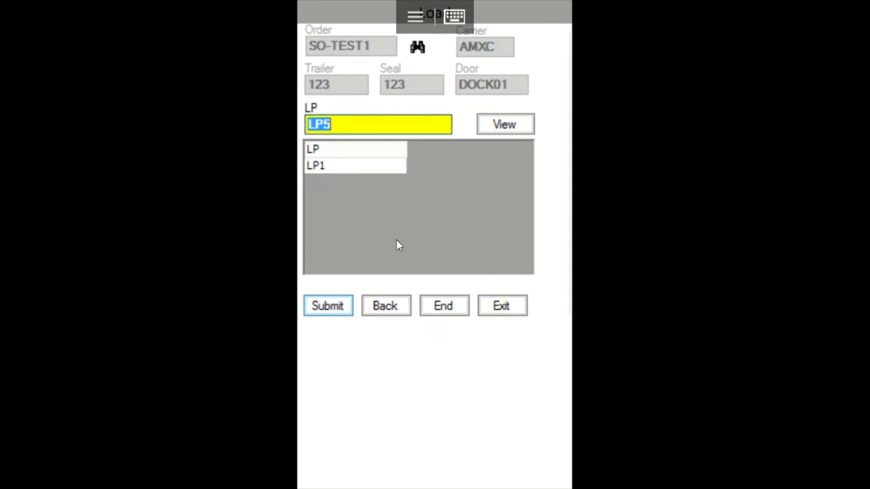
pyautogui.press('Return')
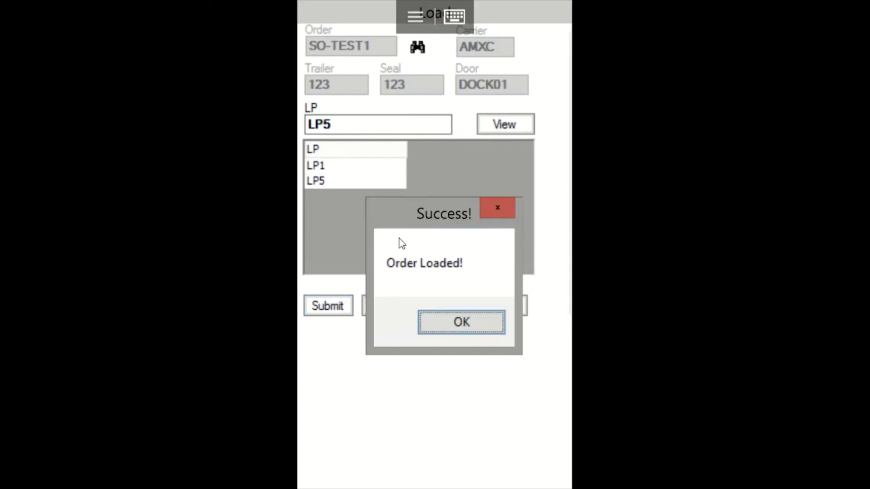
# Acknowledge the completed load, ship order SO-TEST1, and close its packing slip.
pyautogui.click(470, 327)
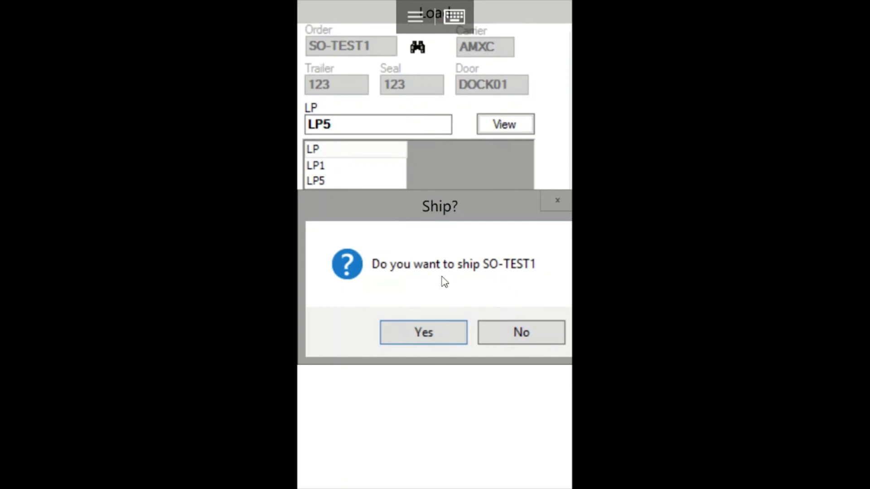
pyautogui.click(424, 335)
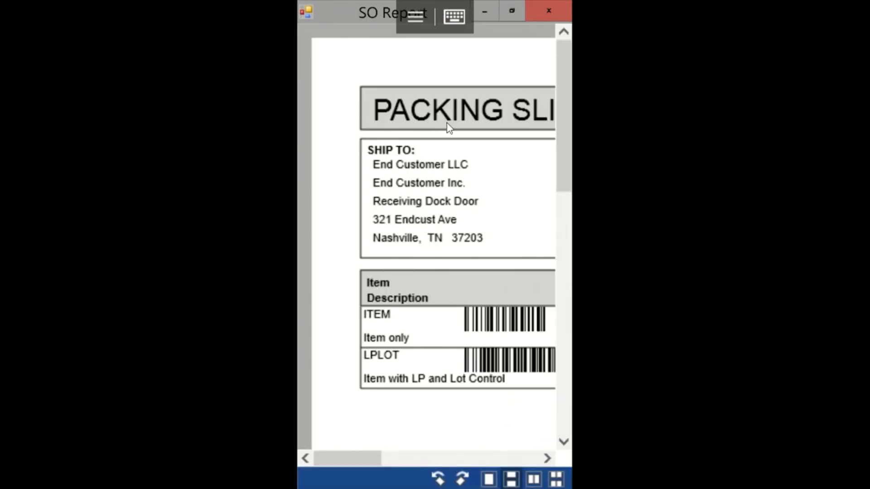
pyautogui.click(535, 12)
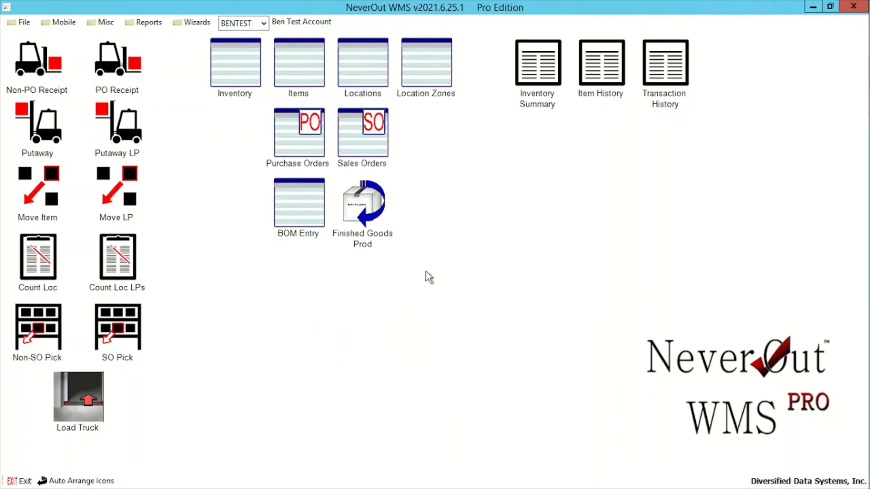
# On the desktop, review the remaining LPLOT, ITEM, FGLP and RAWITEM stock in the inventory list.
pyautogui.doubleClick(235, 79)
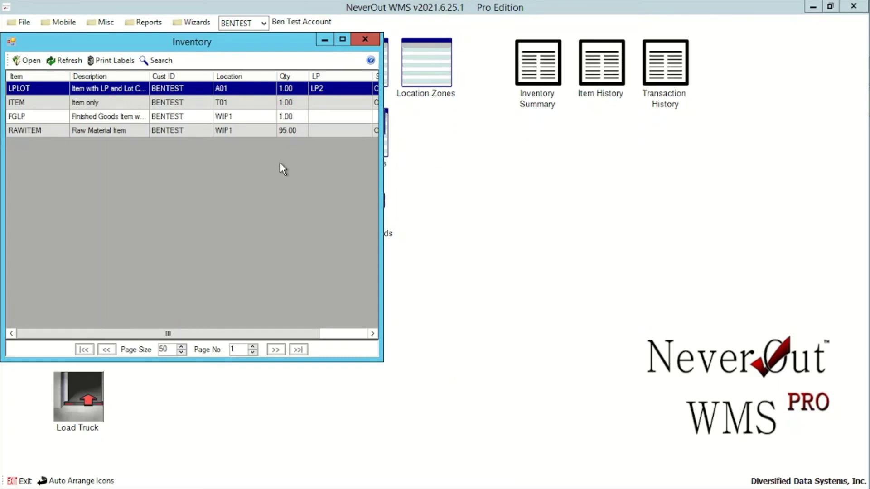
pyautogui.click(179, 103)
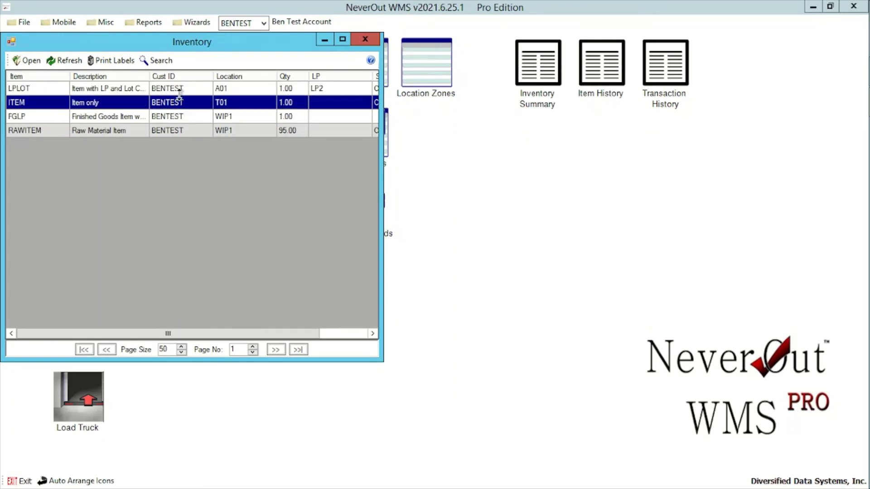
pyautogui.click(182, 93)
pyautogui.click(180, 117)
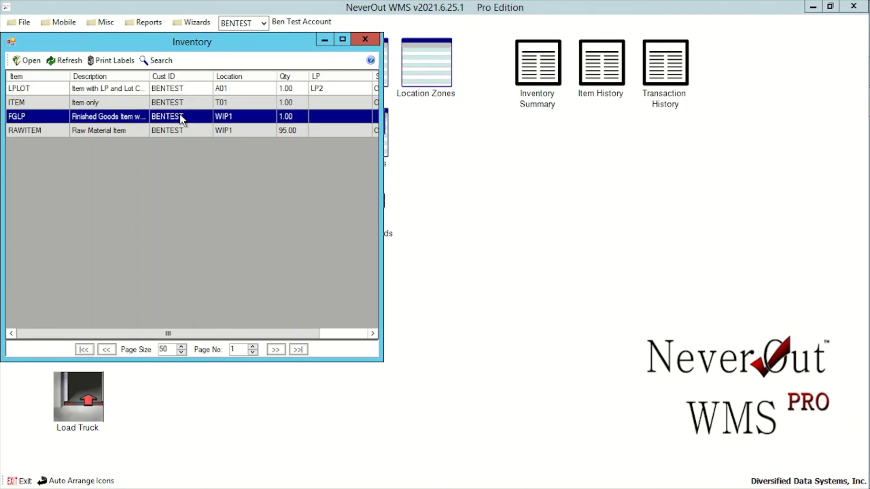
pyautogui.click(121, 130)
pyautogui.click(138, 91)
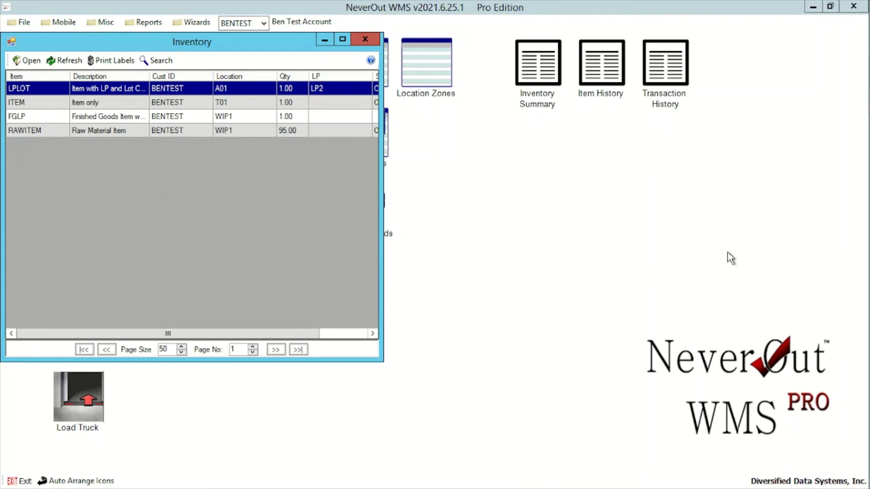
# Run the transaction history report for BENTEST in warehouse GB1 on 6/29/2021, review its entries, and close it.
pyautogui.doubleClick(661, 75)
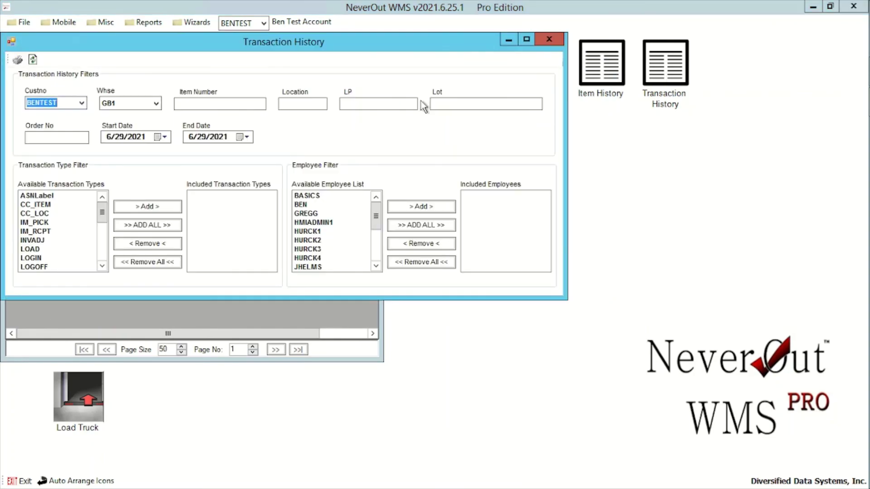
pyautogui.click(18, 59)
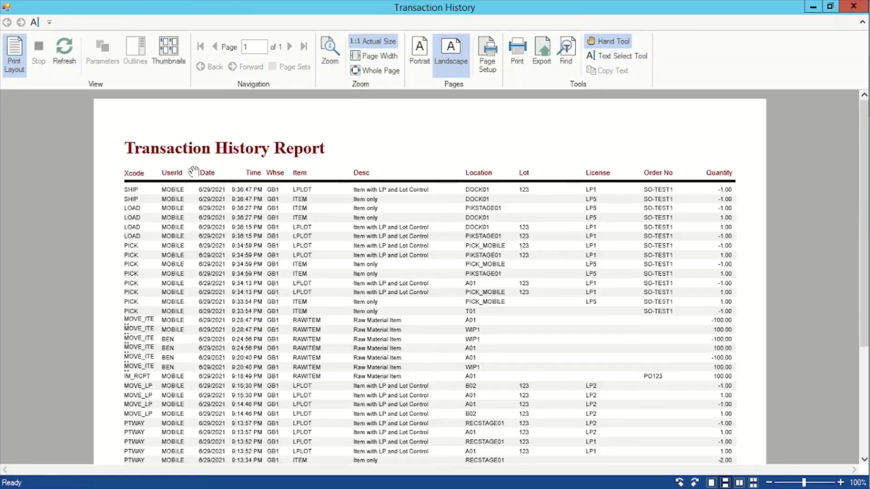
pyautogui.scroll(-2, 299, 303)
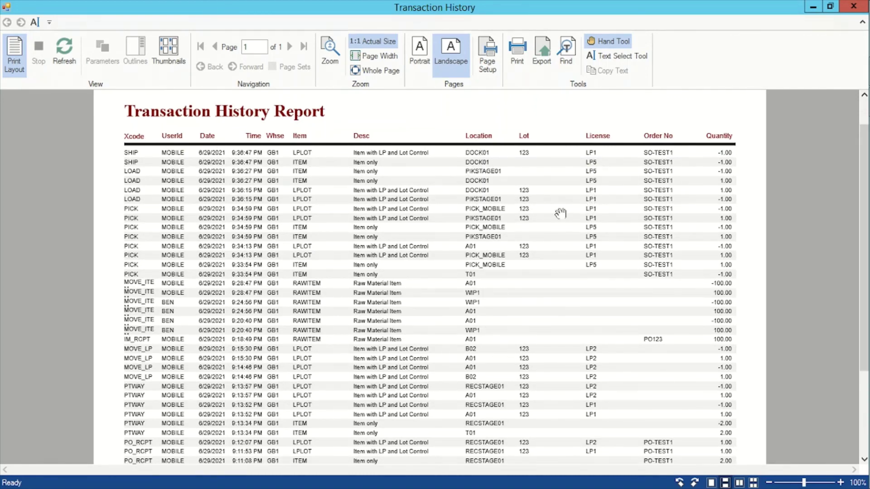
pyautogui.click(853, 6)
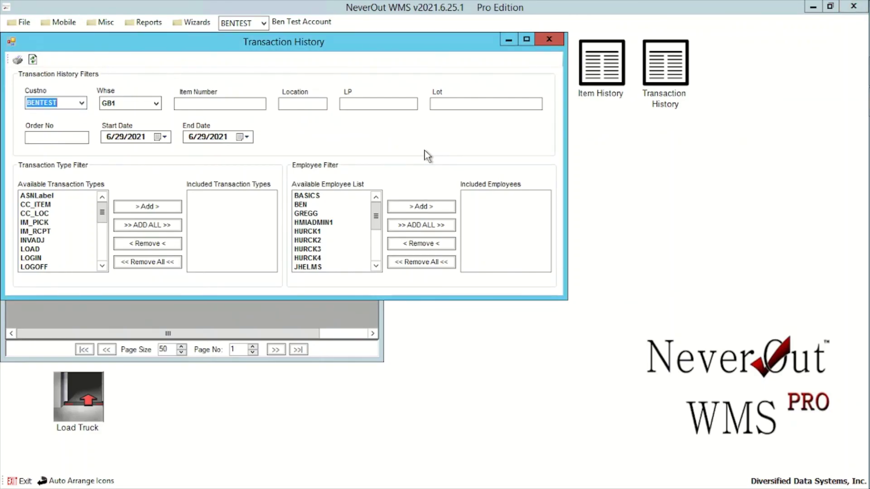
pyautogui.click(546, 40)
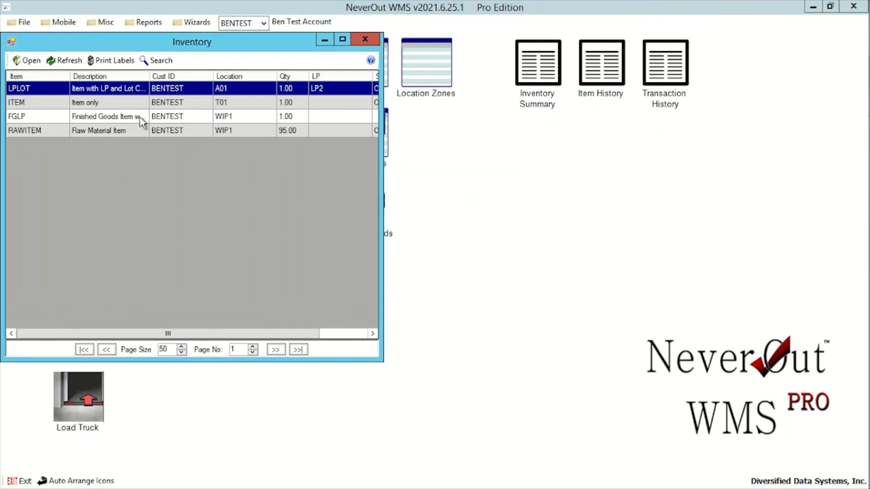
# Recheck the ITEM and LPLOT rows in the inventory list and close it.
pyautogui.click(179, 105)
pyautogui.click(179, 91)
pyautogui.click(365, 39)
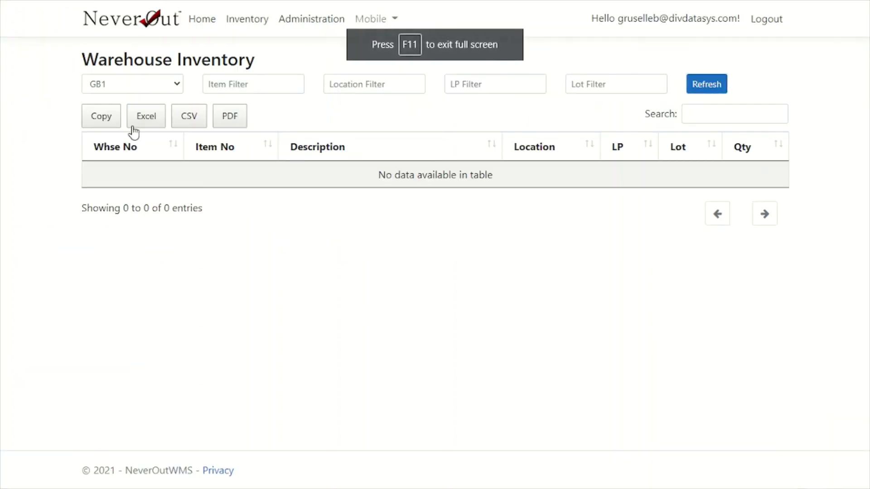
# Switch to the NeverOut web portal and view the unfiltered warehouse inventory for GB1.
pyautogui.click(702, 86)
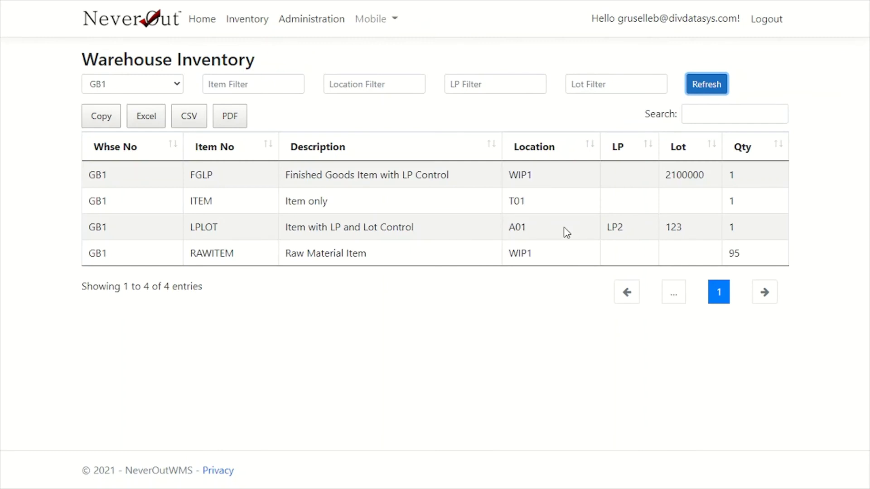
pyautogui.click(390, 363)
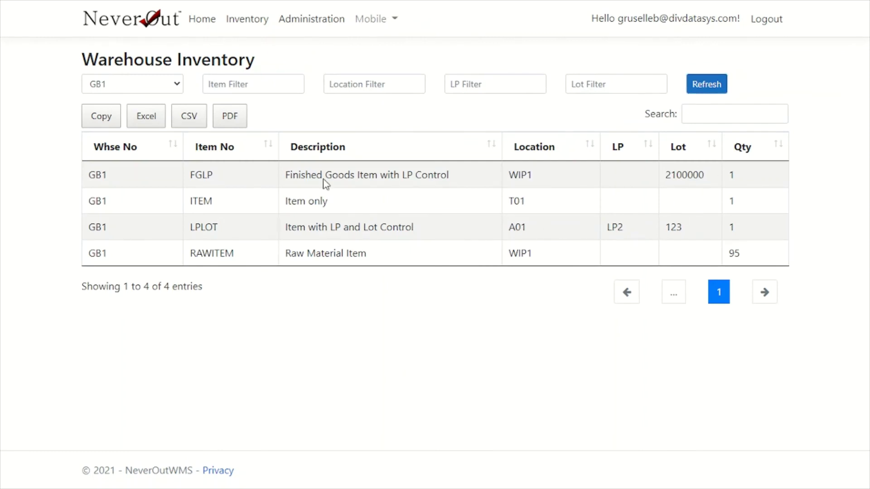